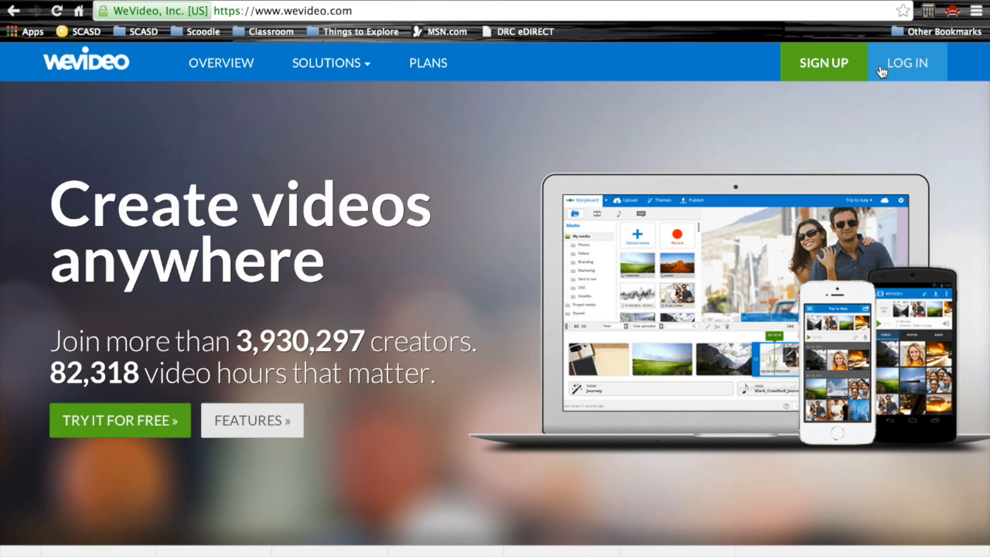
# Sign up for the free personal WeVideo account by signing in with Google.
pyautogui.click(833, 63)
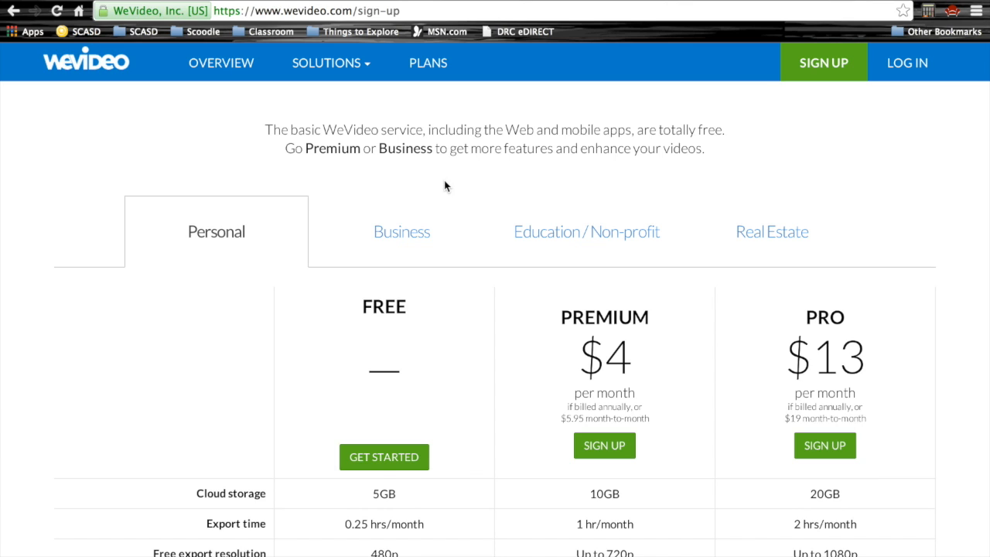
pyautogui.click(379, 464)
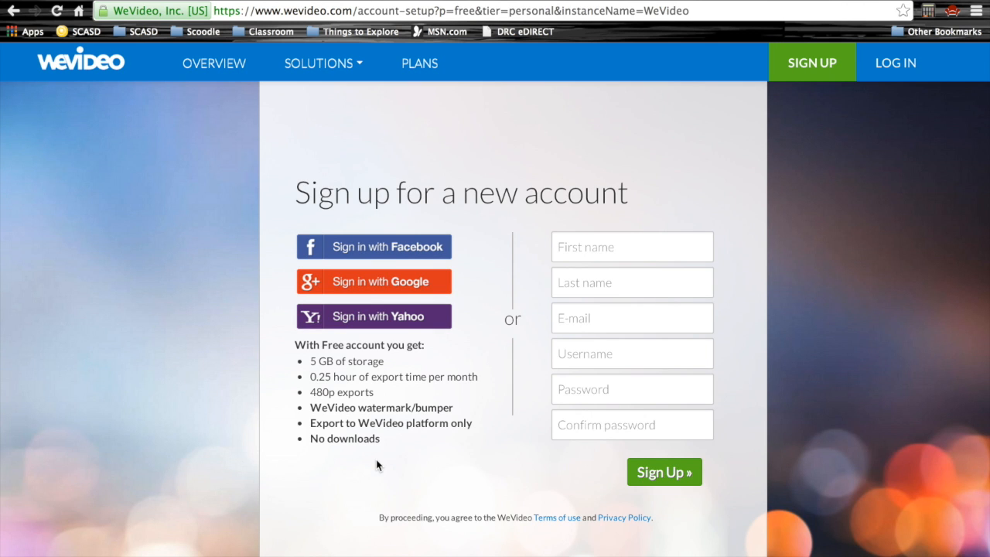
pyautogui.click(403, 284)
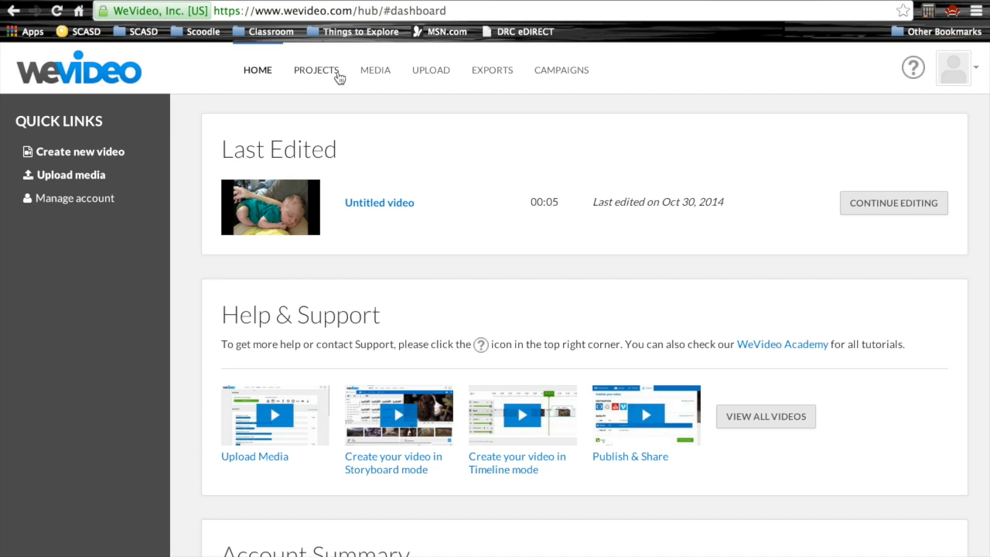
# Start a media upload from Google Drive and open its WeVideo folder.
pyautogui.click(75, 175)
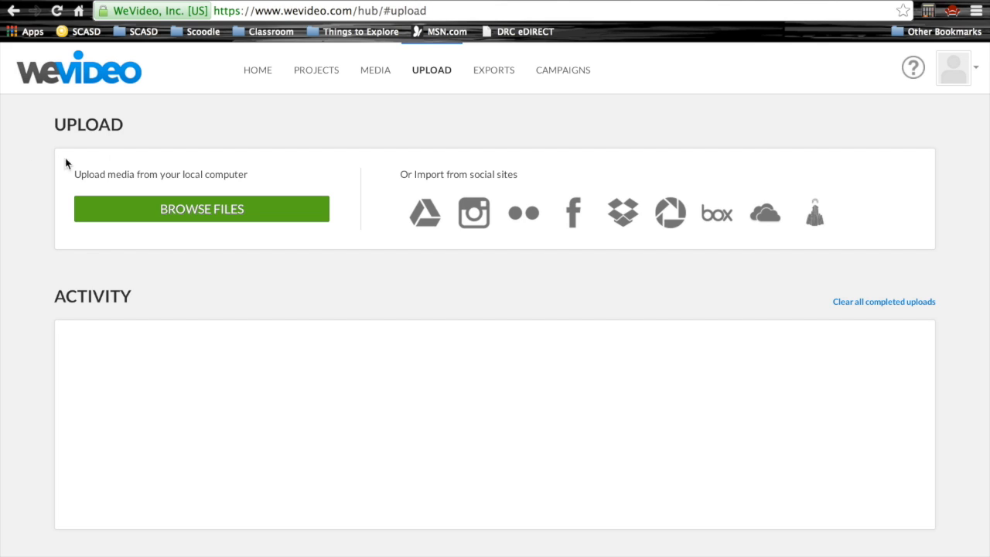
pyautogui.click(424, 215)
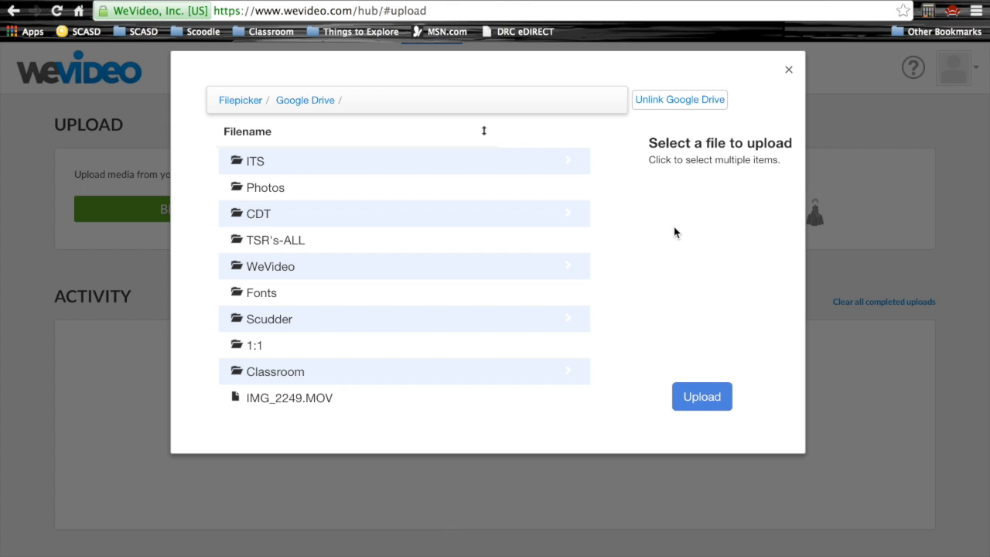
pyautogui.click(276, 269)
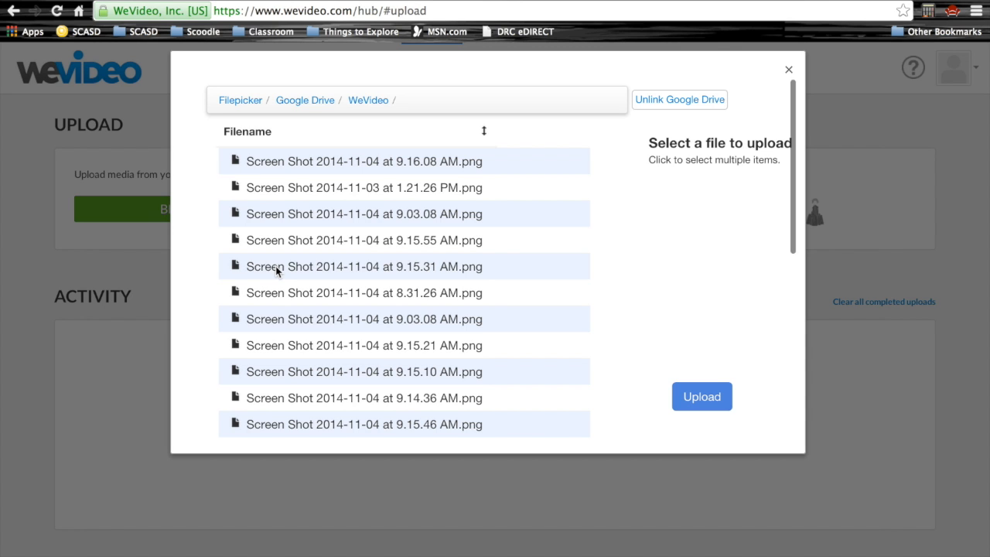
# Upload tumblr_nbyn57EidD1s4bcbxo1_500.jpg, philosophy_john_locke_wall_clock.jpg and john-locke-3.jpg from the folder into My media.
pyautogui.scroll(-5, 425, 252)
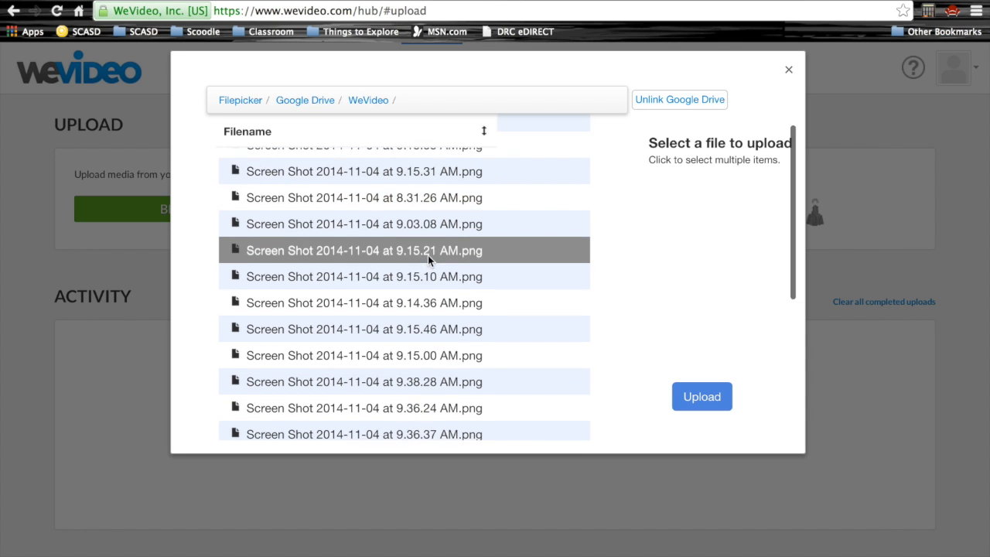
pyautogui.scroll(-3, 435, 259)
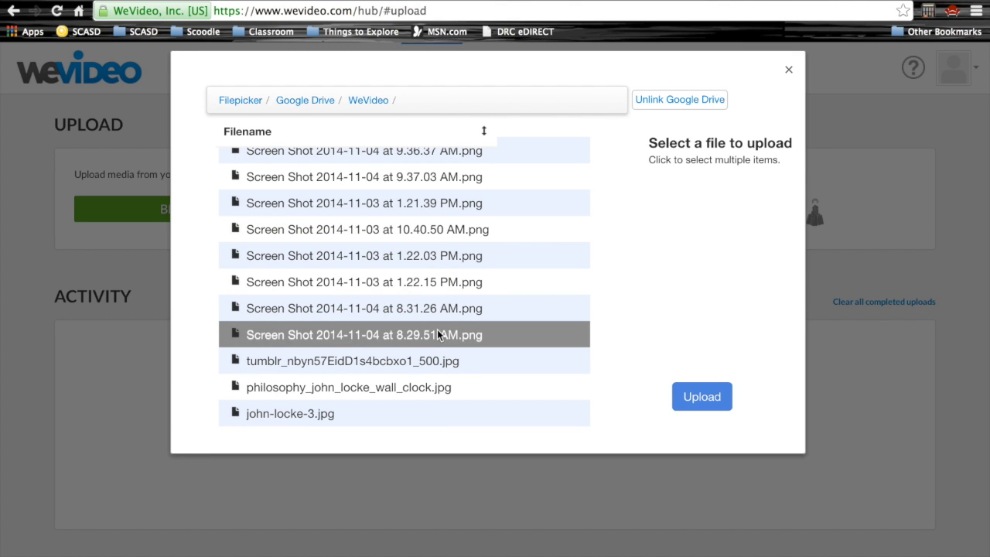
pyautogui.click(359, 360)
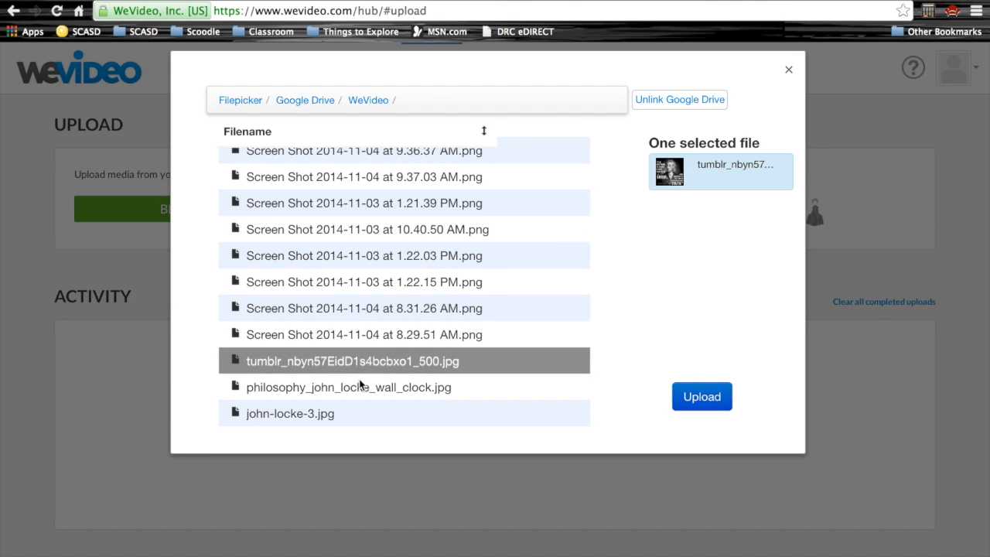
pyautogui.click(360, 384)
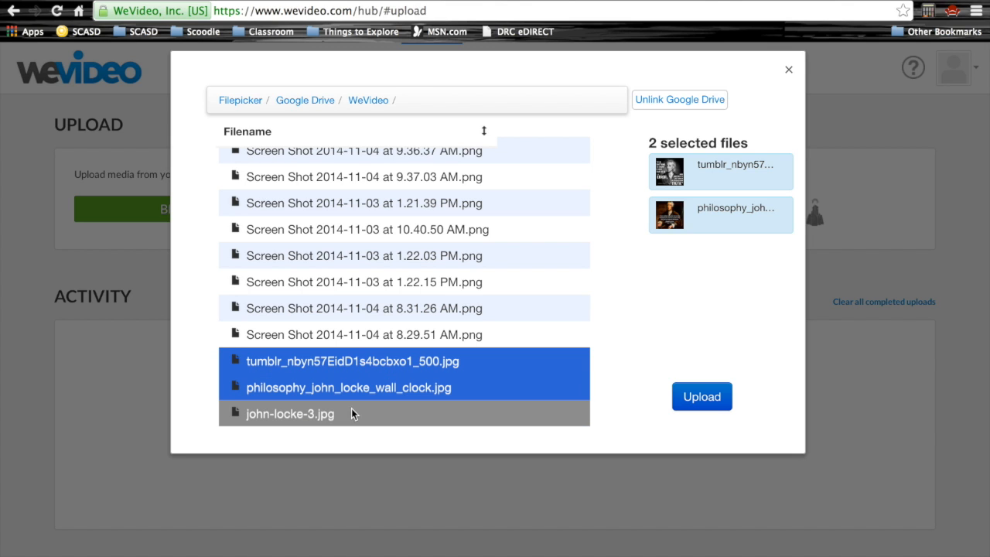
pyautogui.click(351, 412)
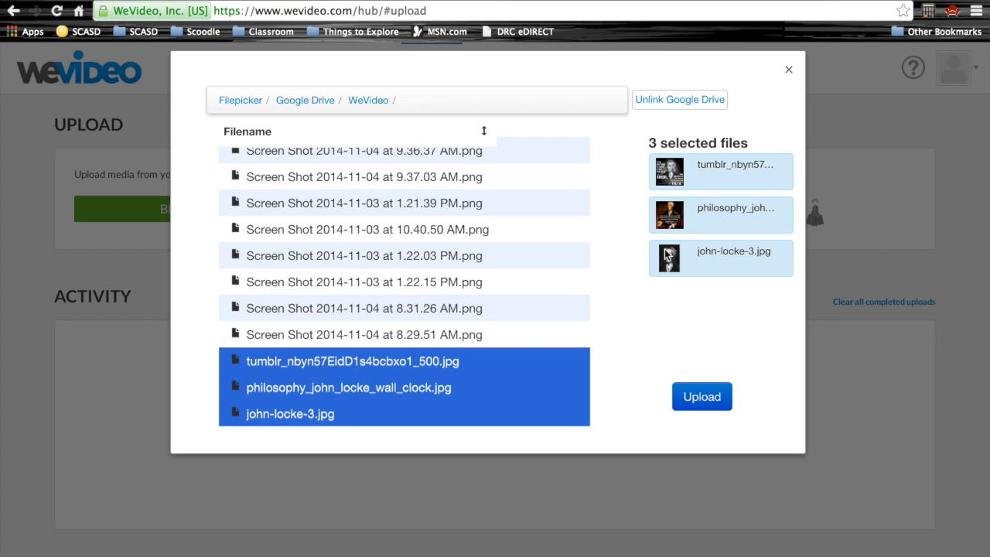
pyautogui.click(702, 397)
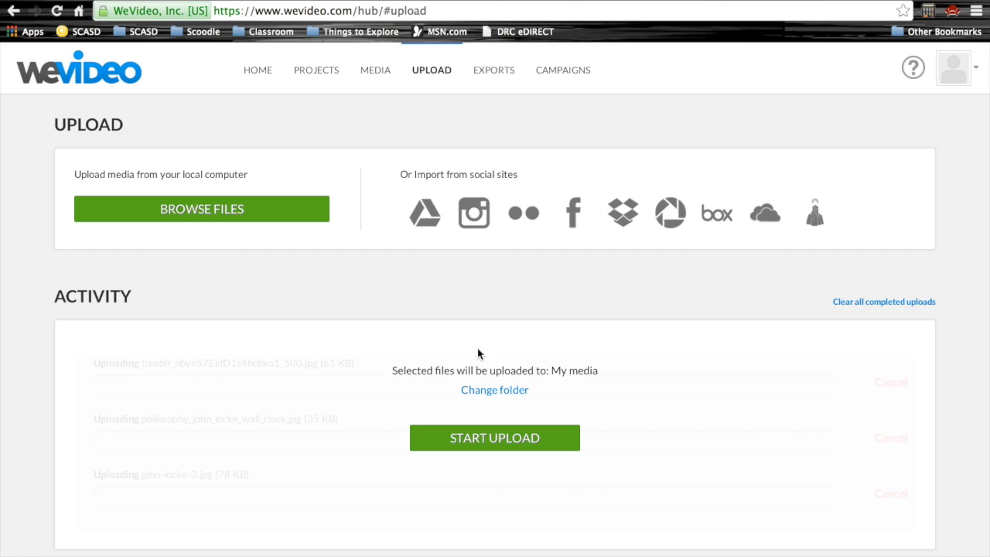
pyautogui.click(525, 439)
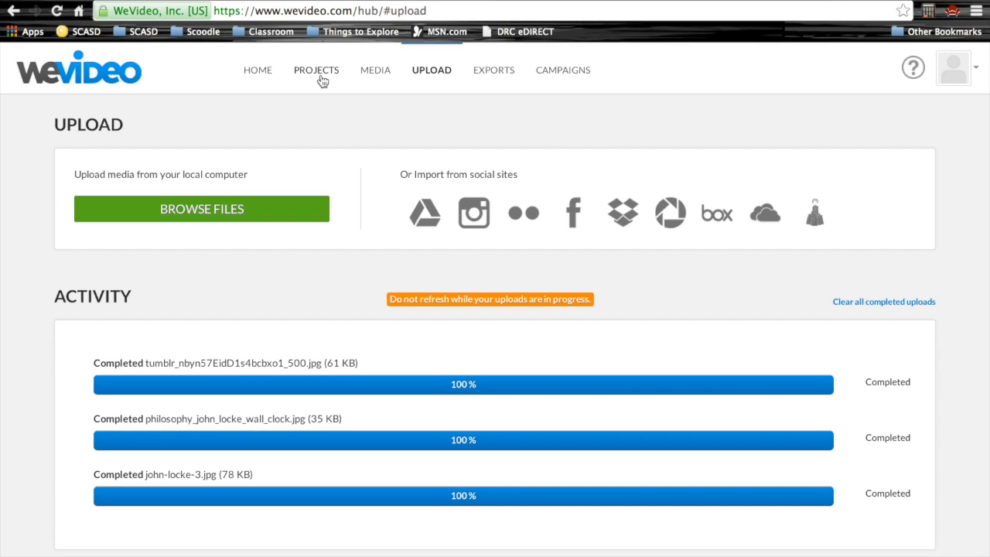
# Try to create a folder named John Locke under My Media in the private media library.
pyautogui.click(372, 73)
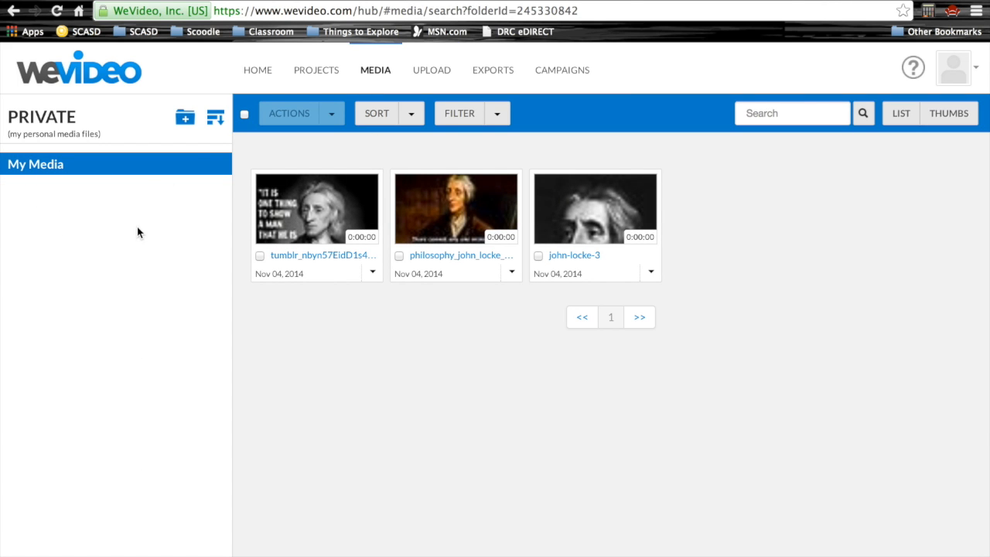
pyautogui.click(185, 117)
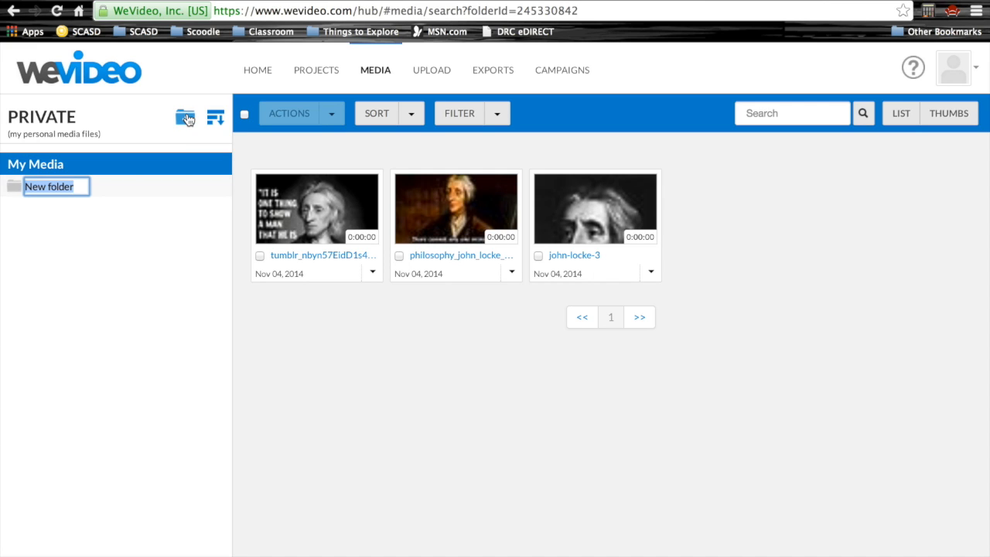
pyautogui.write('John Locke')
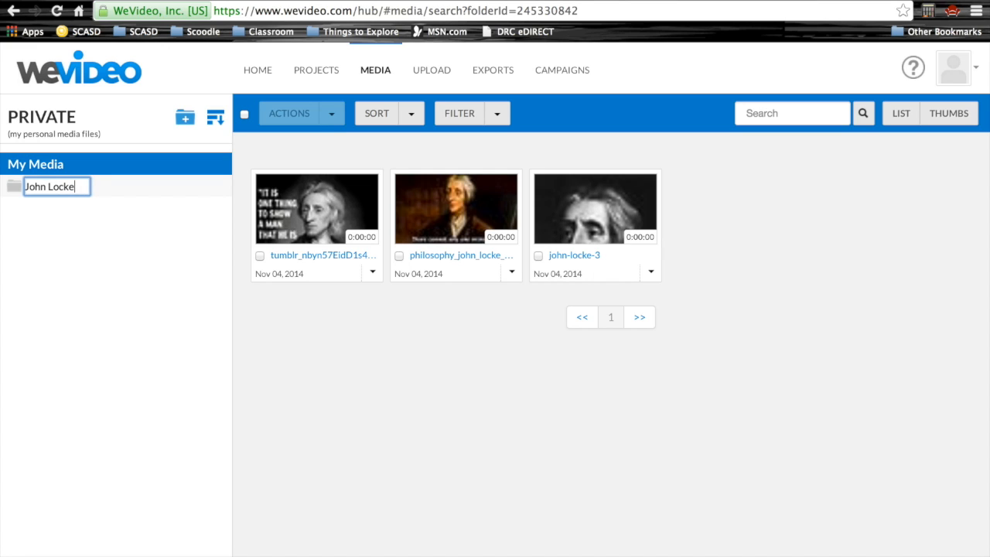
pyautogui.press('Return')
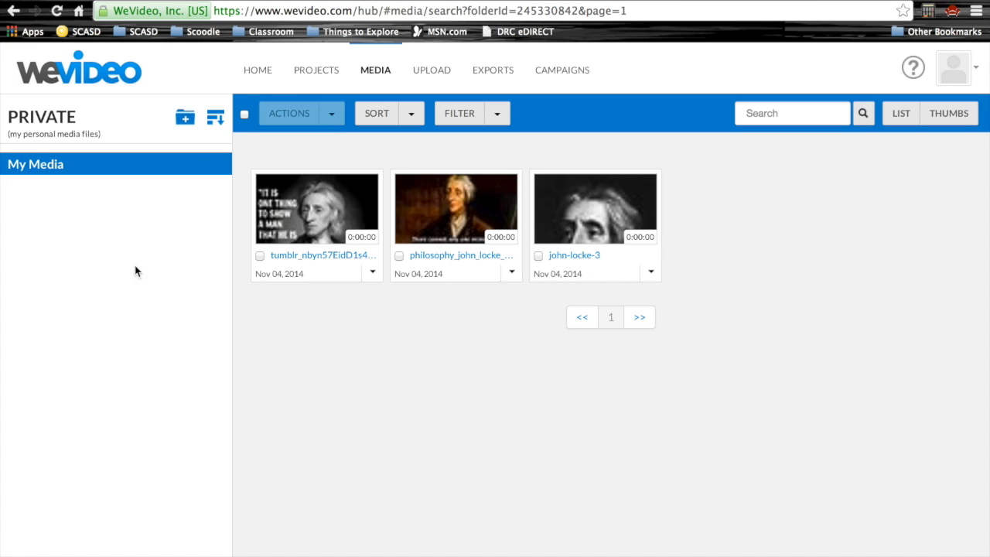
# Create a new video in My Project and set its editing mode to Timeline (Advanced).
pyautogui.click(321, 76)
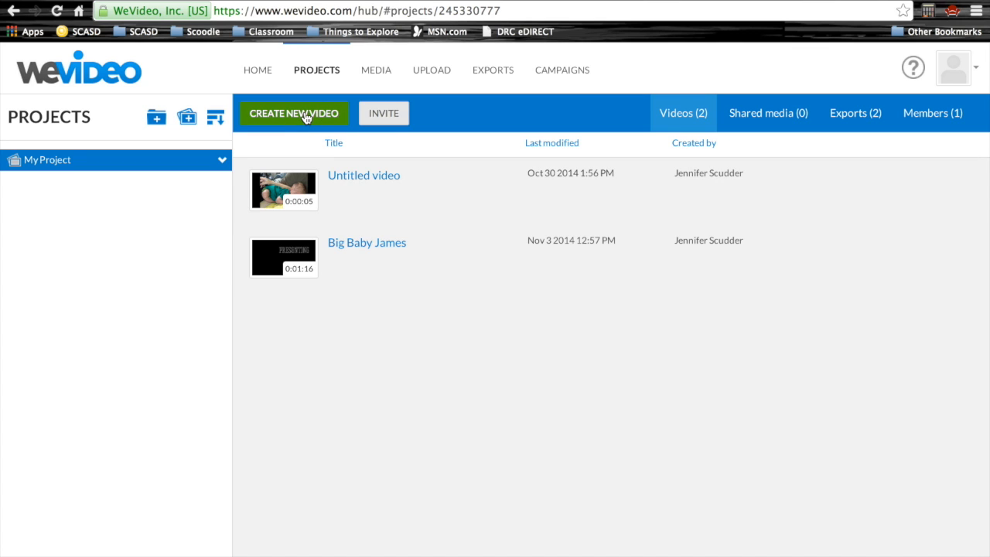
pyautogui.click(306, 116)
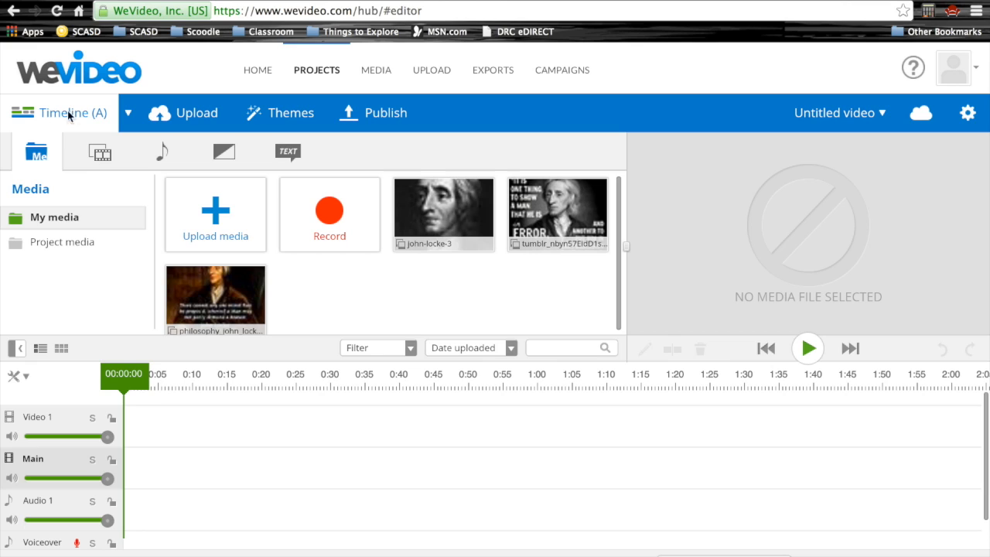
pyautogui.click(128, 115)
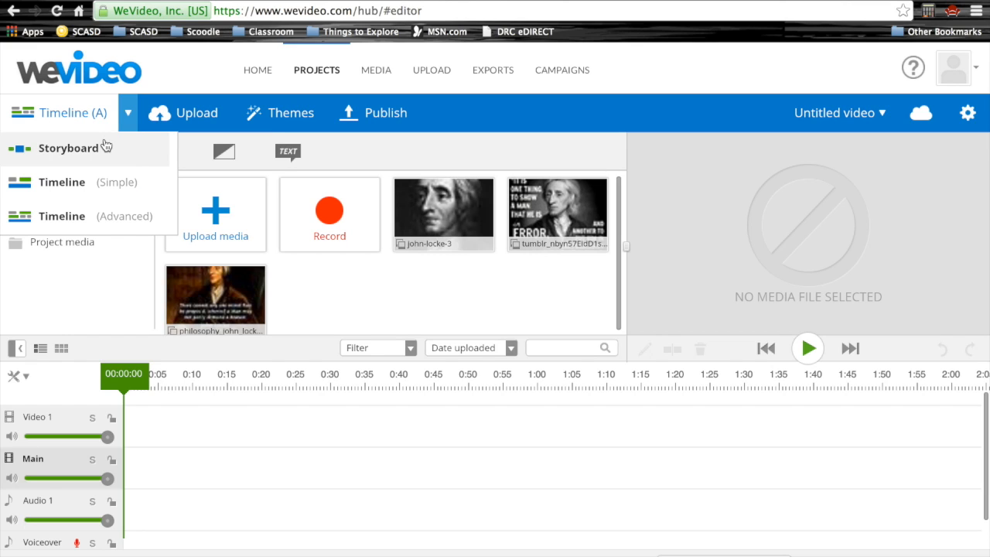
pyautogui.click(147, 218)
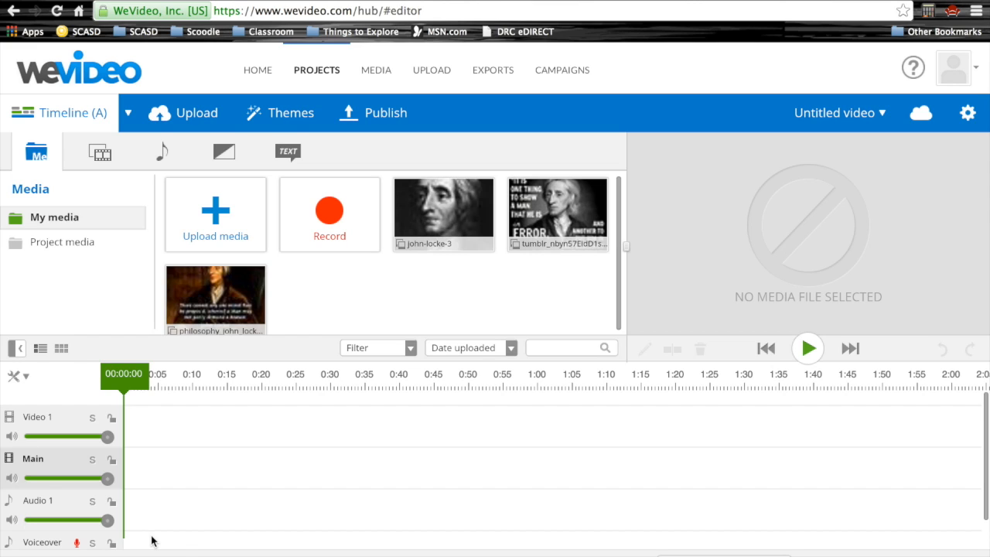
pyautogui.click(28, 378)
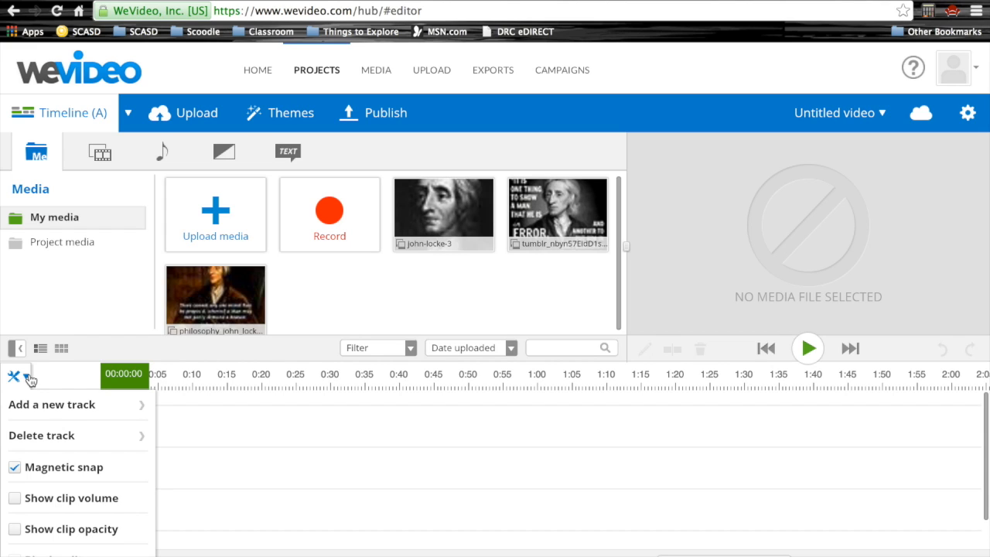
pyautogui.click(39, 436)
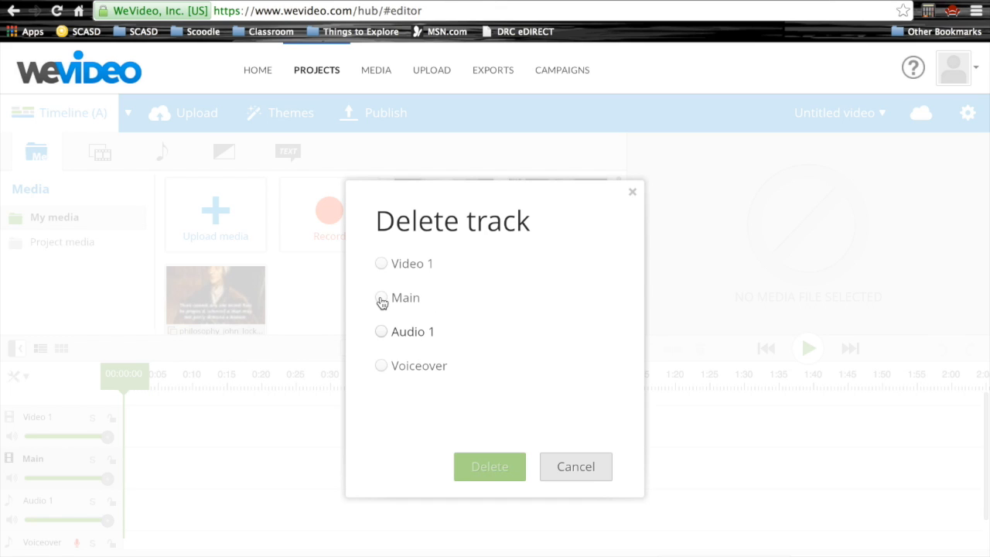
pyautogui.click(381, 332)
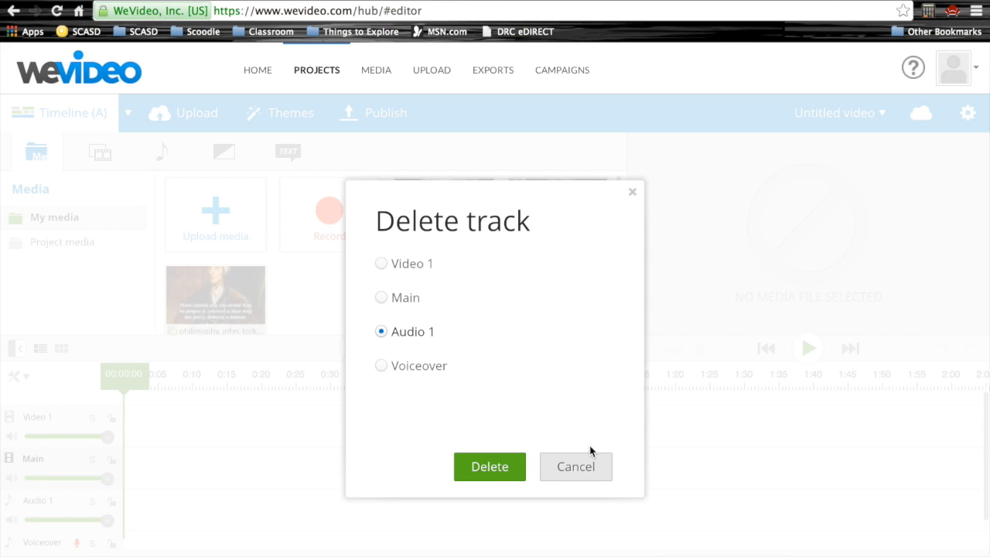
pyautogui.click(576, 466)
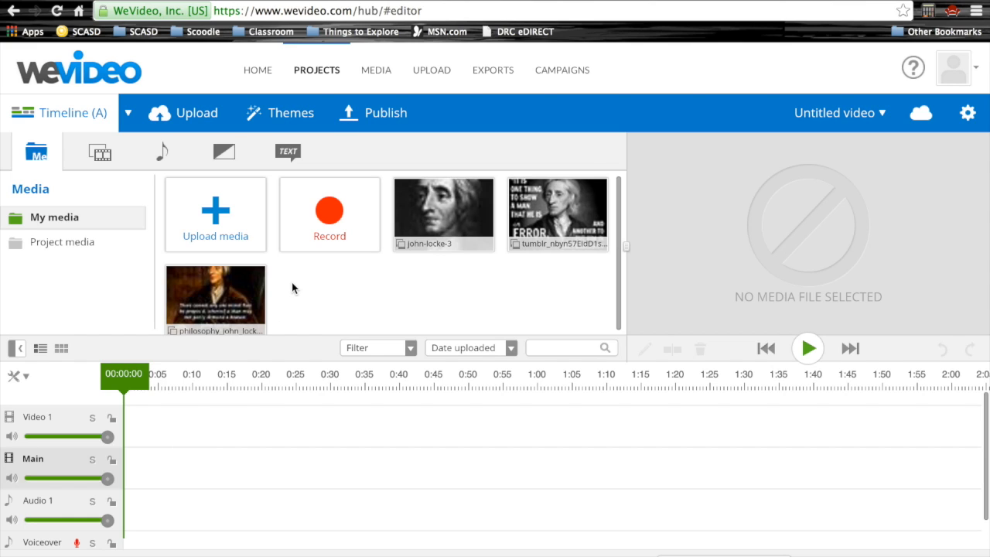
# Browse the library's background, solid, frame and overlay graphics, and preview the Abstract gold background clip.
pyautogui.click(108, 160)
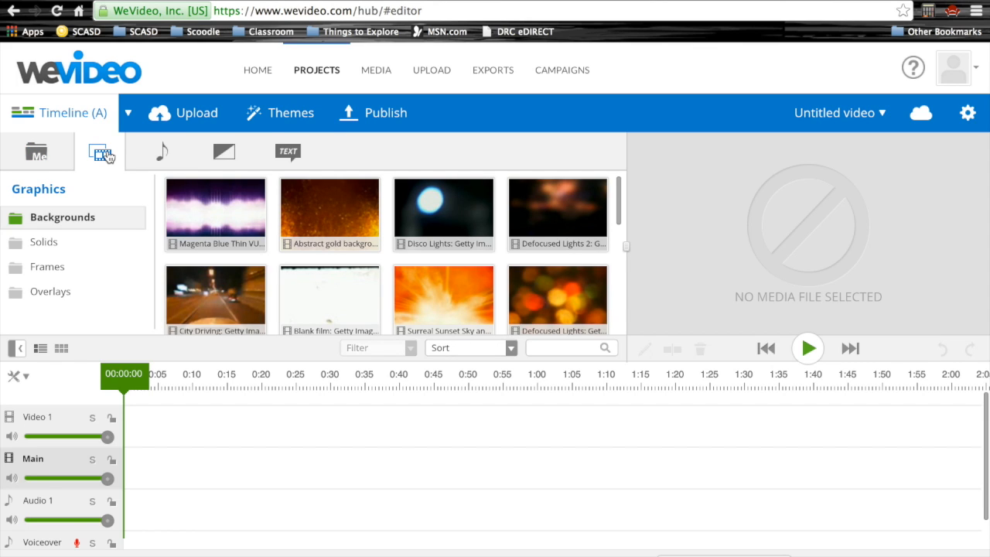
pyautogui.moveTo(183, 237)
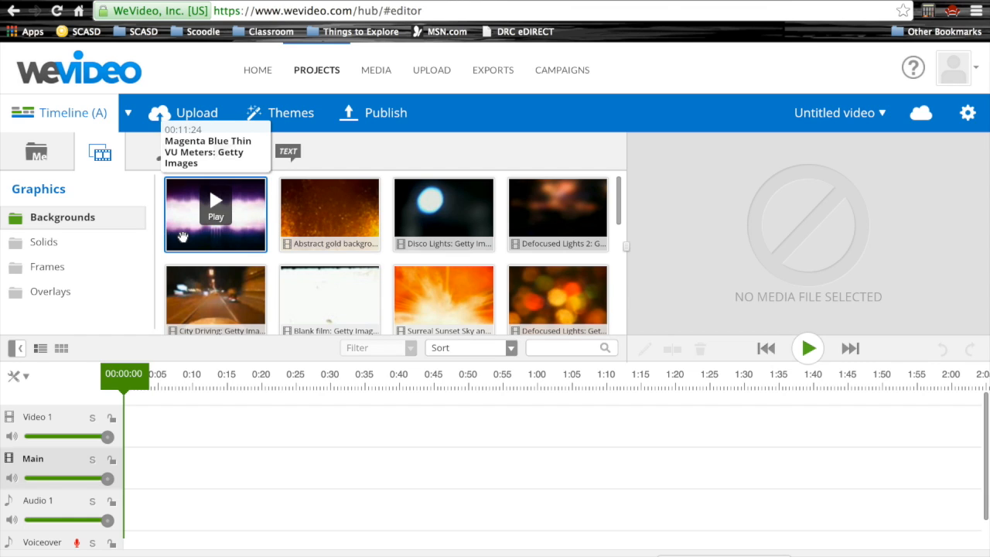
pyautogui.click(58, 243)
pyautogui.click(65, 265)
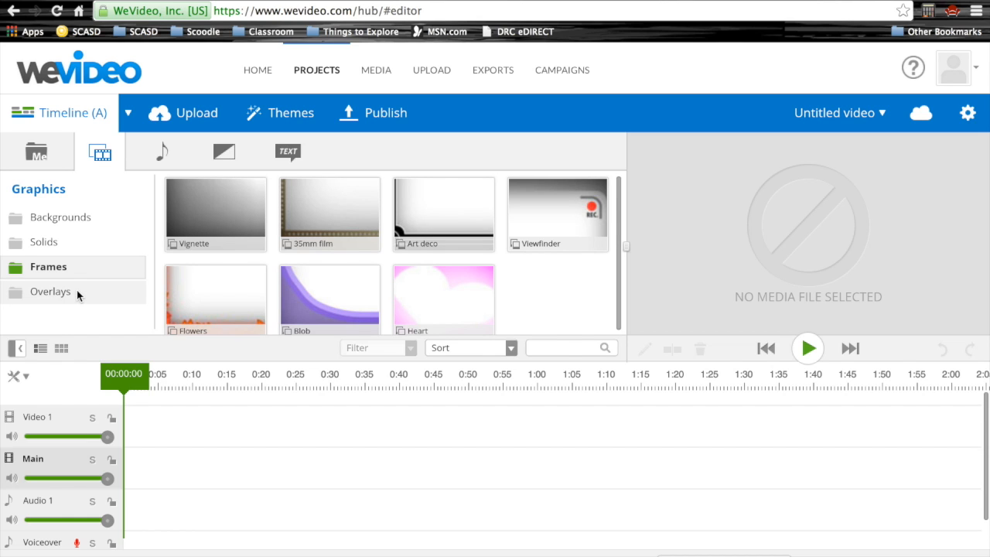
pyautogui.click(77, 290)
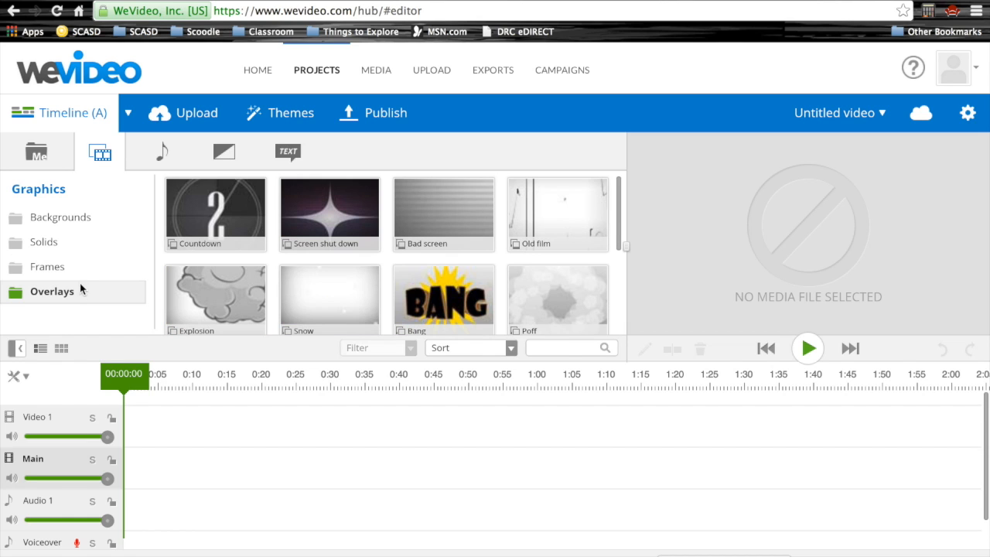
pyautogui.click(92, 220)
pyautogui.moveTo(340, 208)
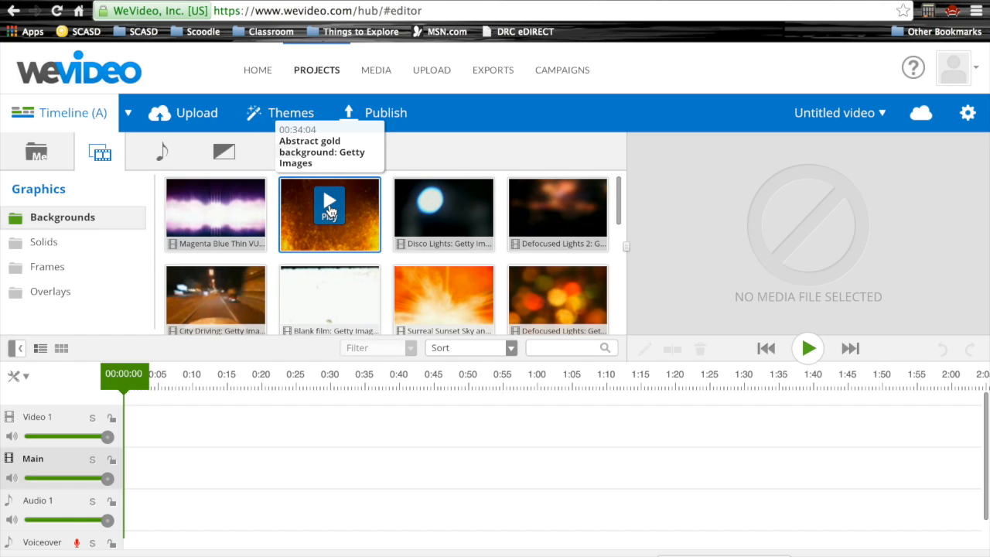
pyautogui.click(330, 206)
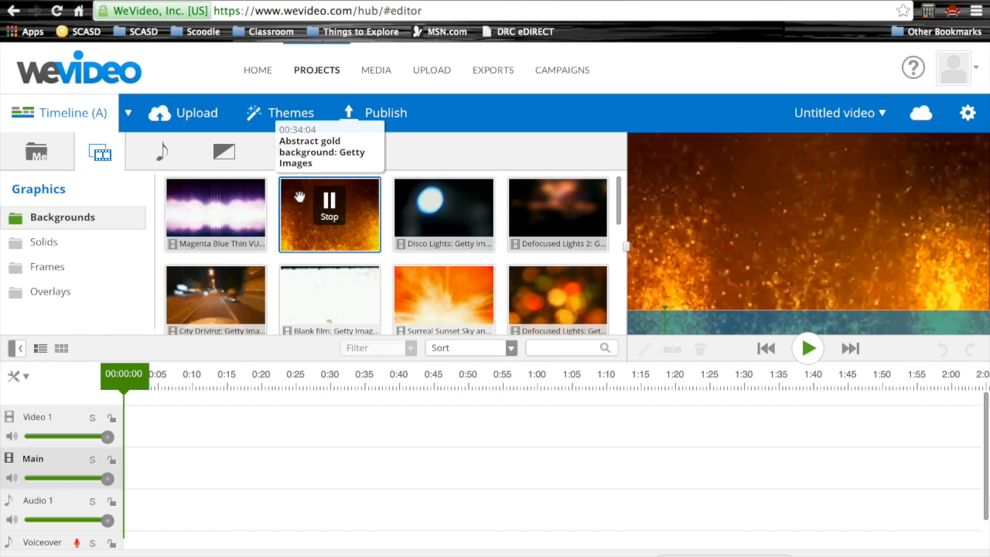
pyautogui.click(330, 206)
# Place the Abstract gold background clip at the start of the Main track and trim its end to about 10 seconds.
pyautogui.moveTo(301, 207); pyautogui.dragTo(163, 437)
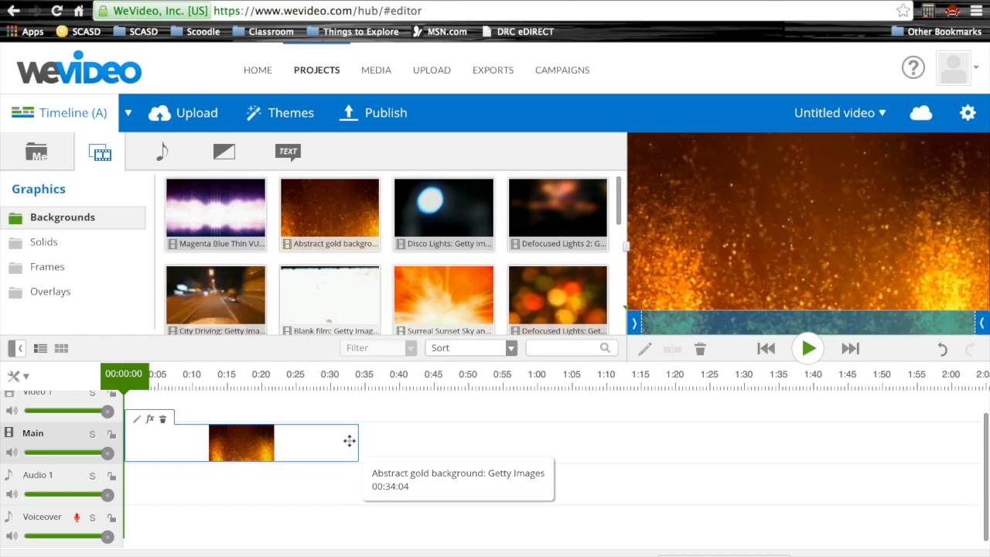
pyautogui.click(349, 441)
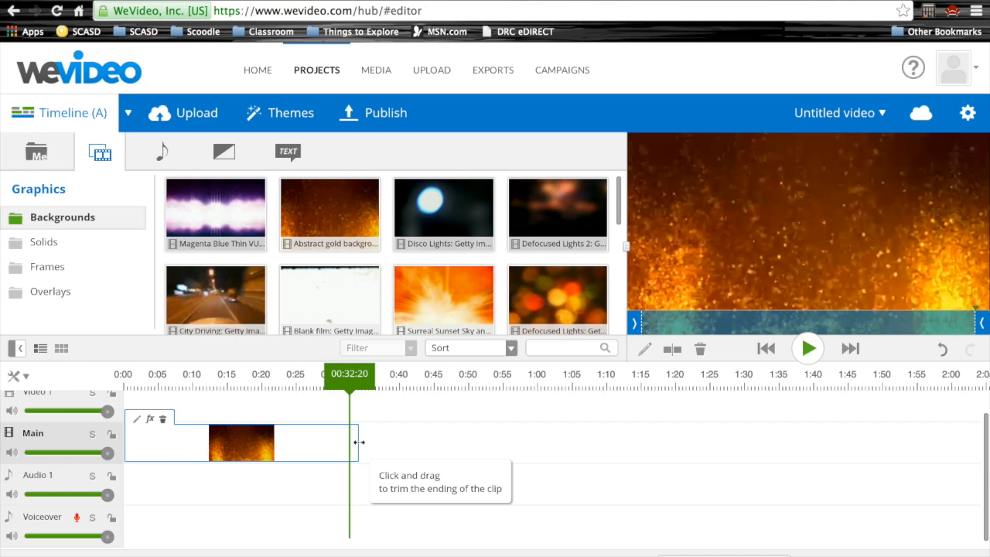
pyautogui.moveTo(359, 442); pyautogui.dragTo(197, 445)
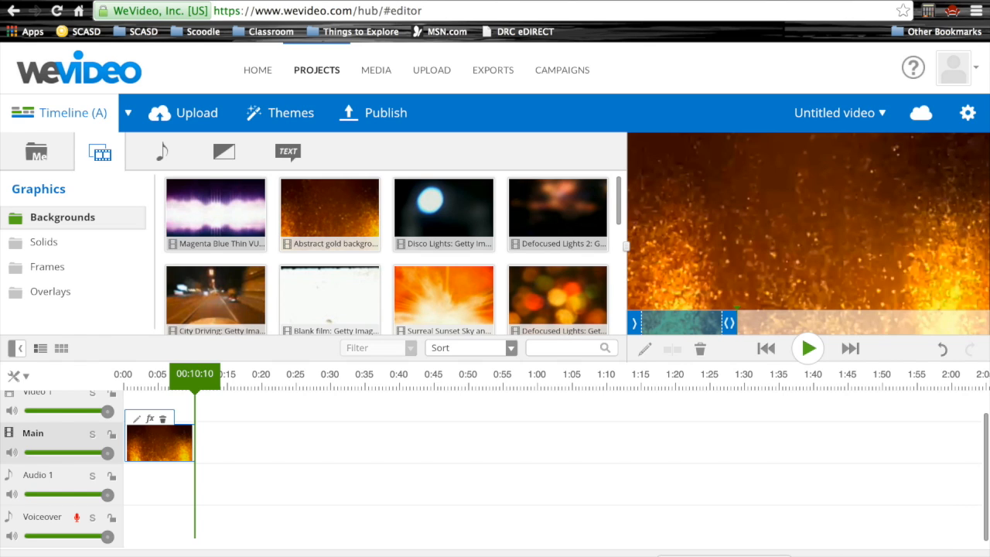
pyautogui.moveTo(877, 554); pyautogui.dragTo(897, 554)
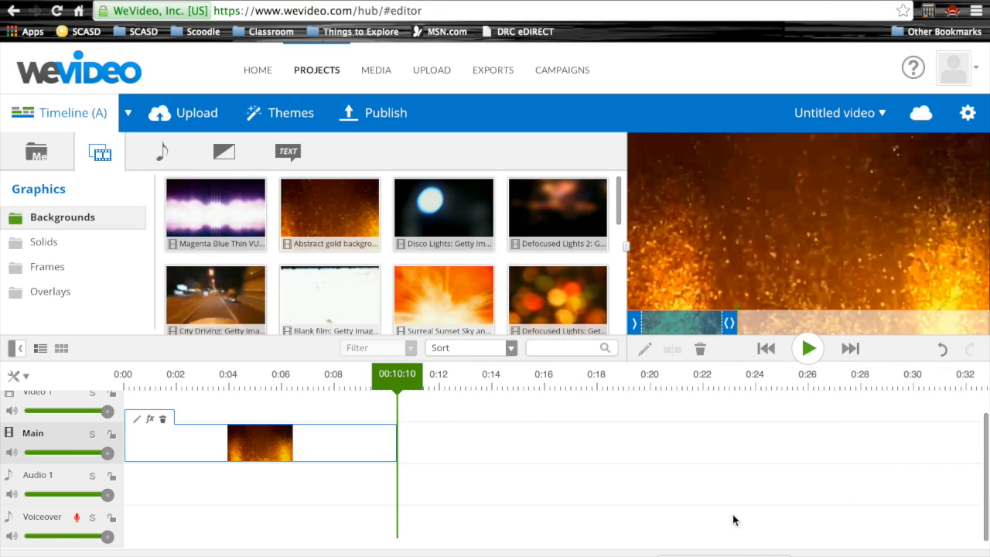
# Trim the gold background clip to exactly 10 seconds and place the john-locke-3 image directly after it on the Main track.
pyautogui.moveTo(396, 438); pyautogui.dragTo(389, 439)
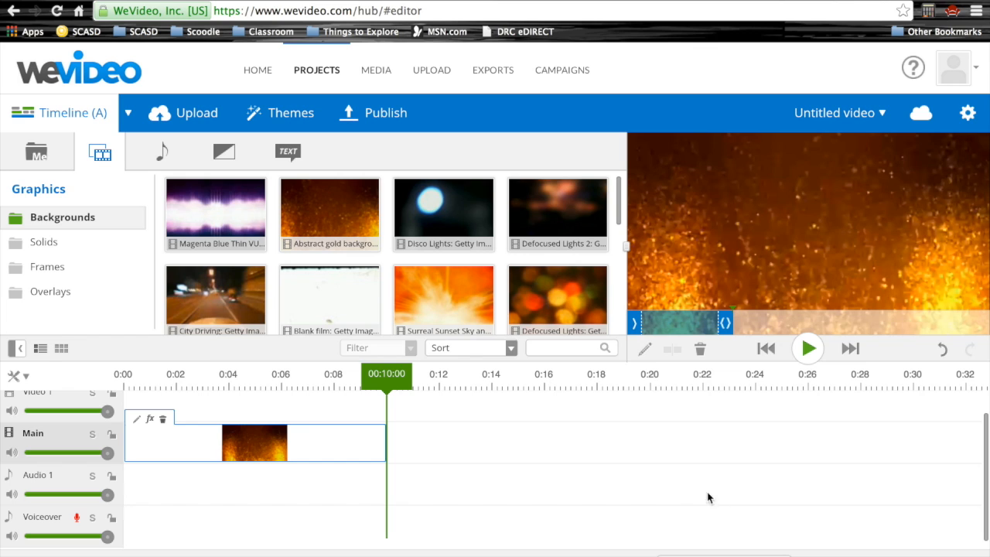
pyautogui.moveTo(897, 555); pyautogui.dragTo(862, 556)
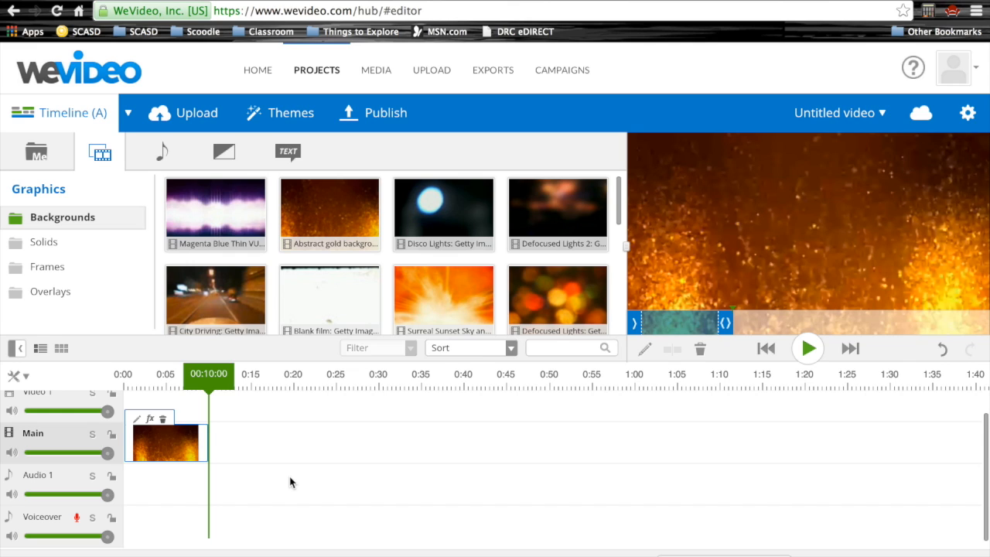
pyautogui.click(42, 157)
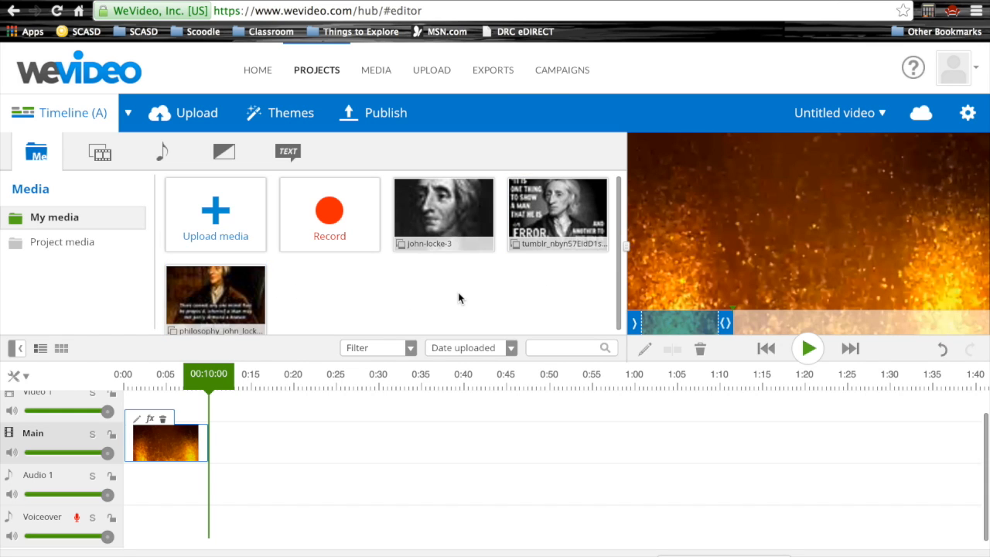
pyautogui.moveTo(455, 219)
pyautogui.moveTo(455, 219); pyautogui.dragTo(267, 471)
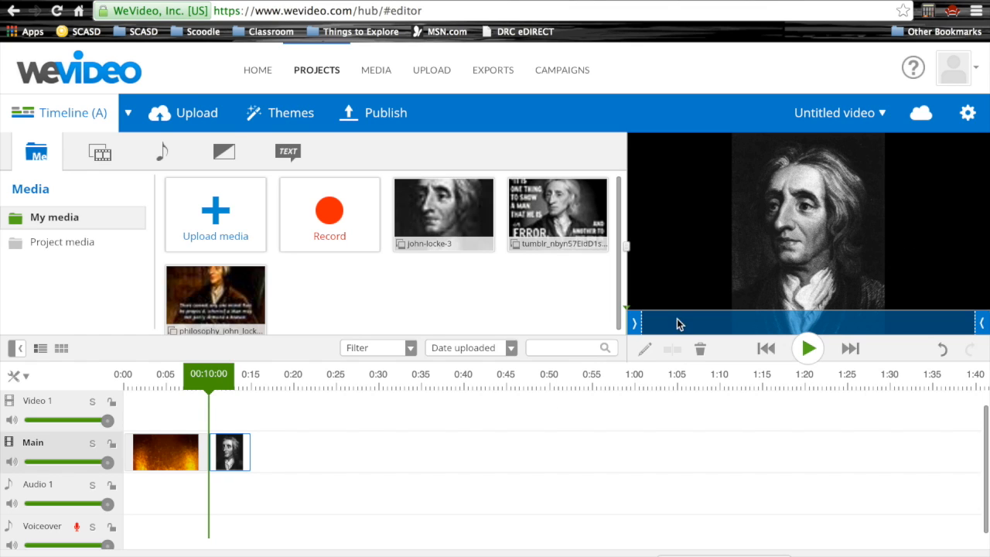
# Open the john-locke-3 clip for editing, try the Fit frame option, and set its fit to Fit screen.
pyautogui.click(238, 458)
pyautogui.doubleClick(234, 457)
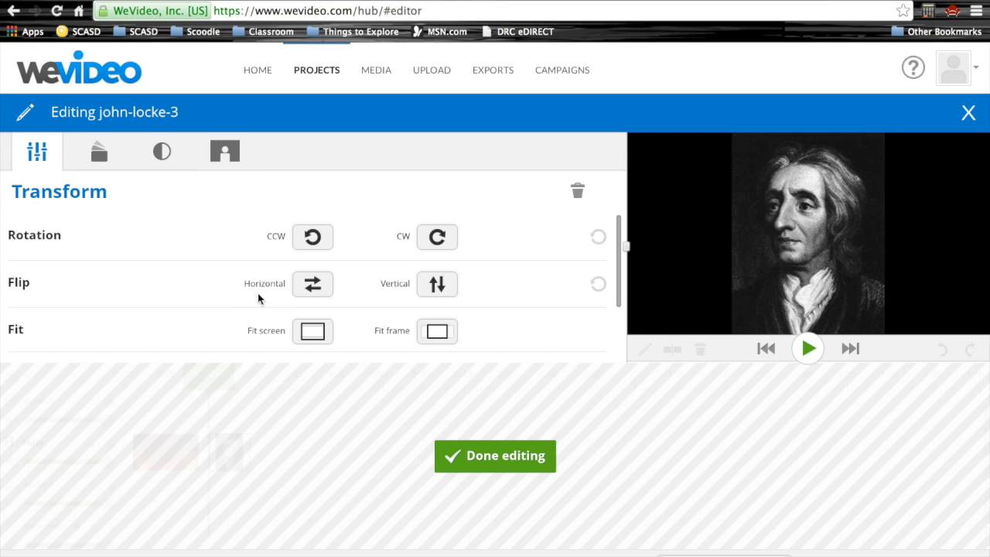
pyautogui.click(433, 332)
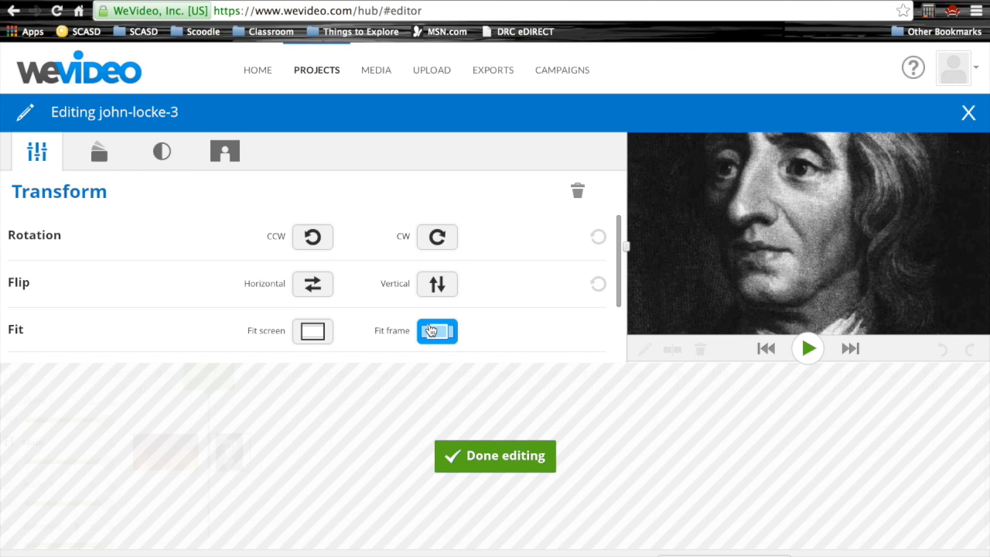
pyautogui.click(304, 331)
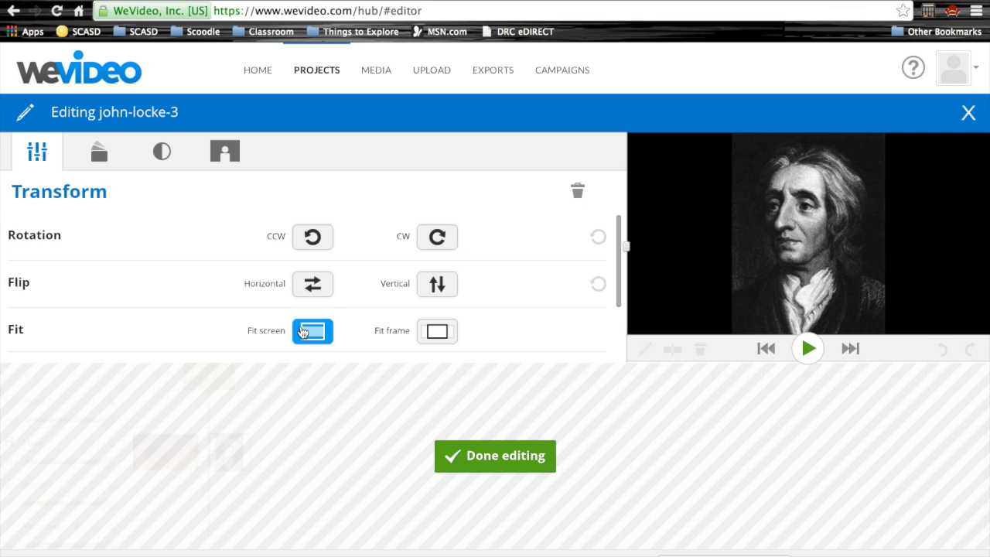
# Set the john-locke-3 animation's start position to x 0, y 0, at the left edge of the frame.
pyautogui.click(99, 156)
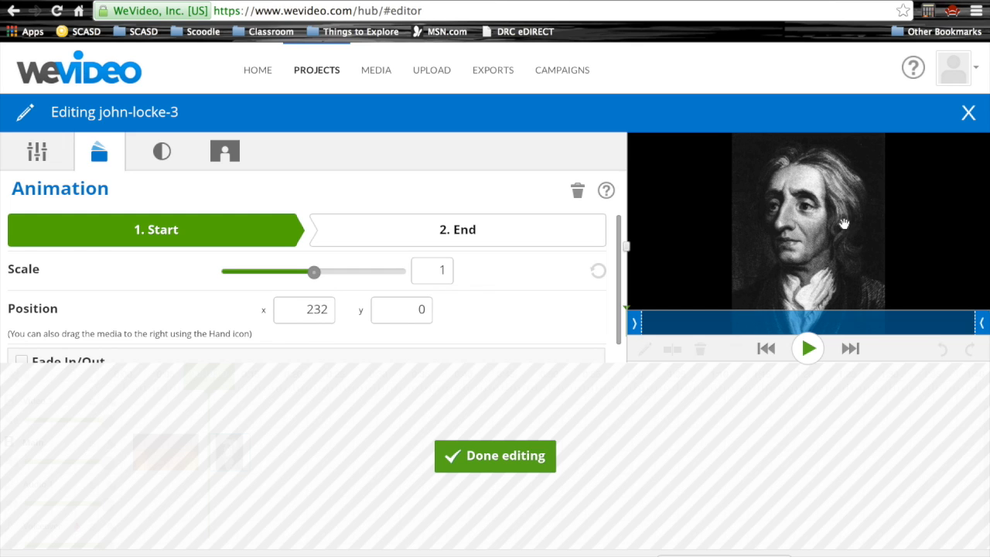
pyautogui.moveTo(806, 238); pyautogui.dragTo(700, 237)
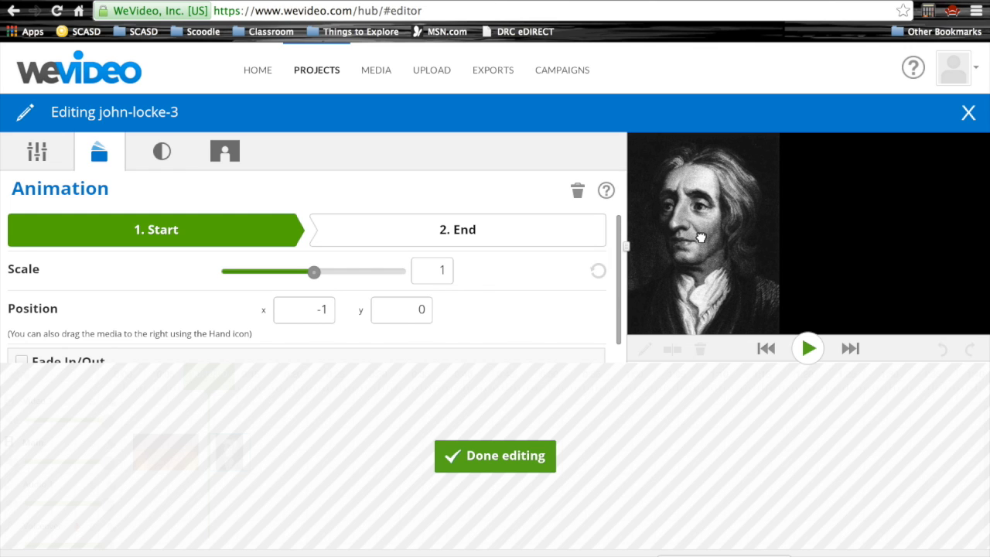
pyautogui.click(326, 310)
pyautogui.press('BackSpace')
pyautogui.press('BackSpace')
pyautogui.write('0')
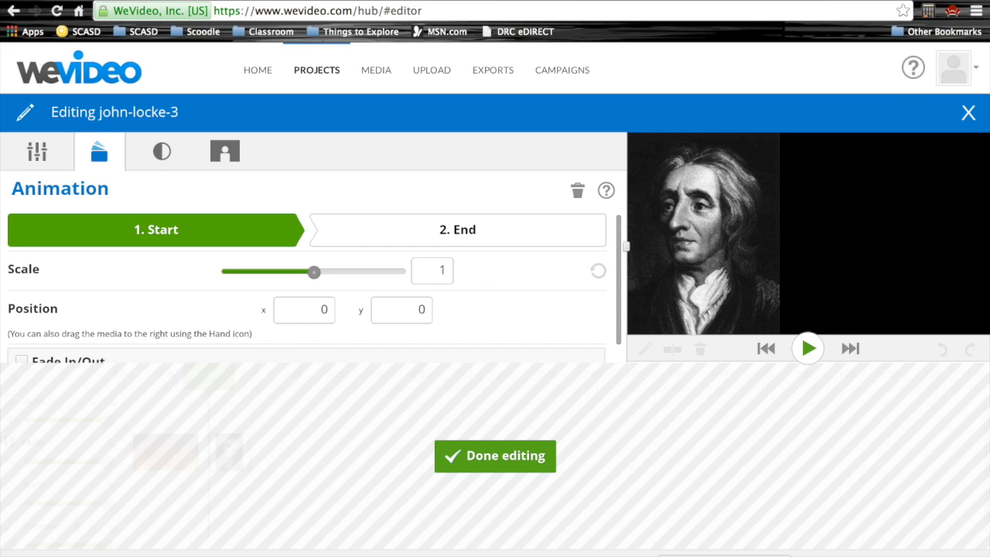
# Set the animation's end position to x 465, y 0, at the frame's right edge, and compare the start and end states.
pyautogui.scroll(-1, 524, 261)
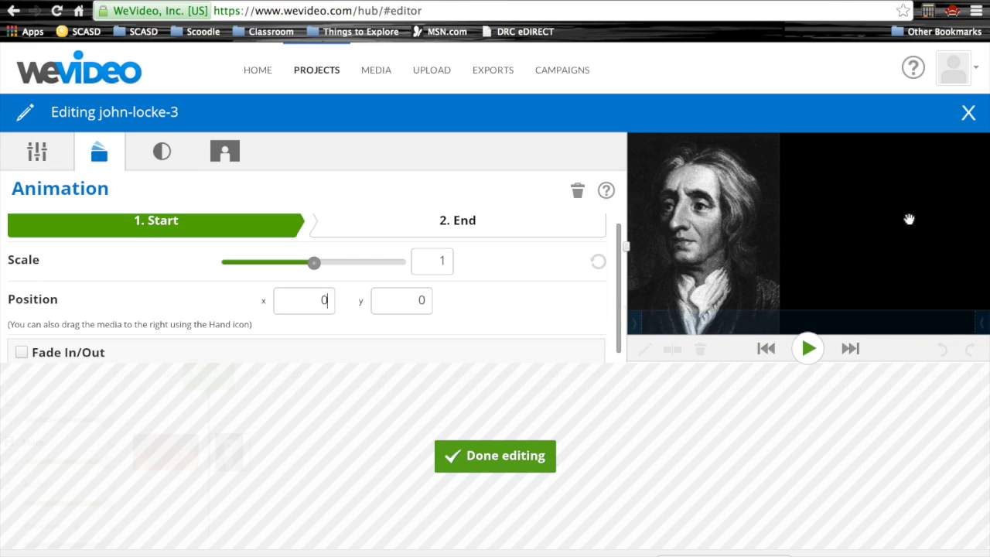
pyautogui.click(461, 224)
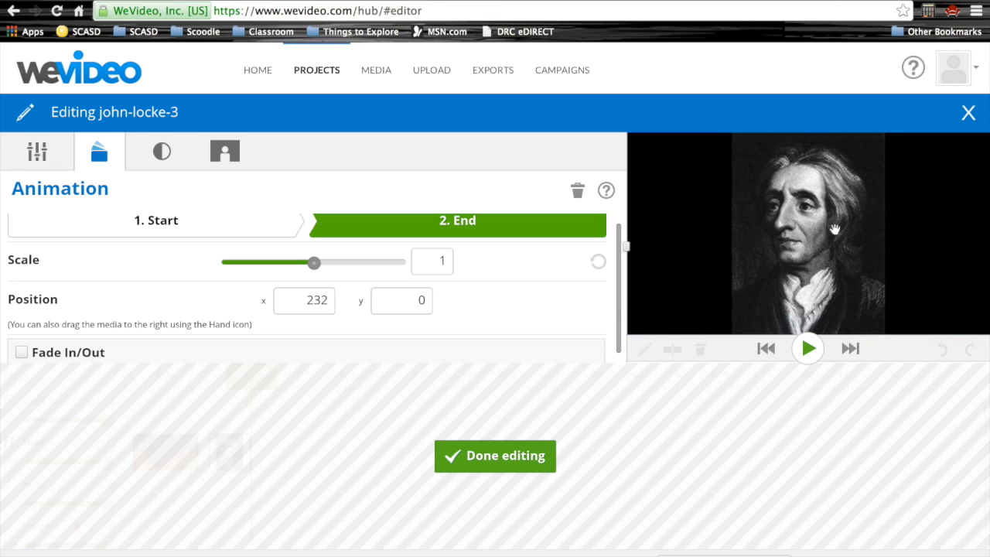
pyautogui.moveTo(834, 229); pyautogui.dragTo(940, 230)
pyautogui.doubleClick(423, 301)
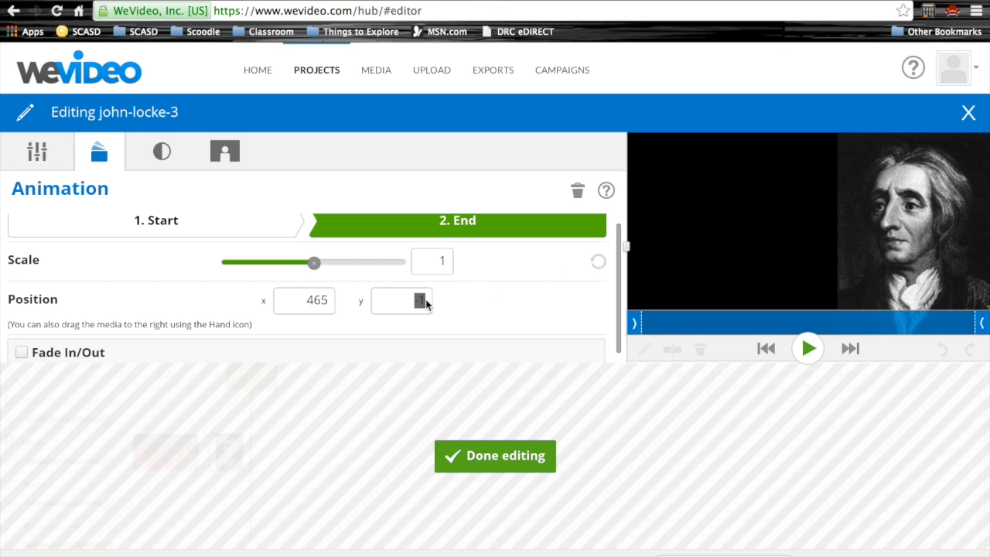
pyautogui.write('0')
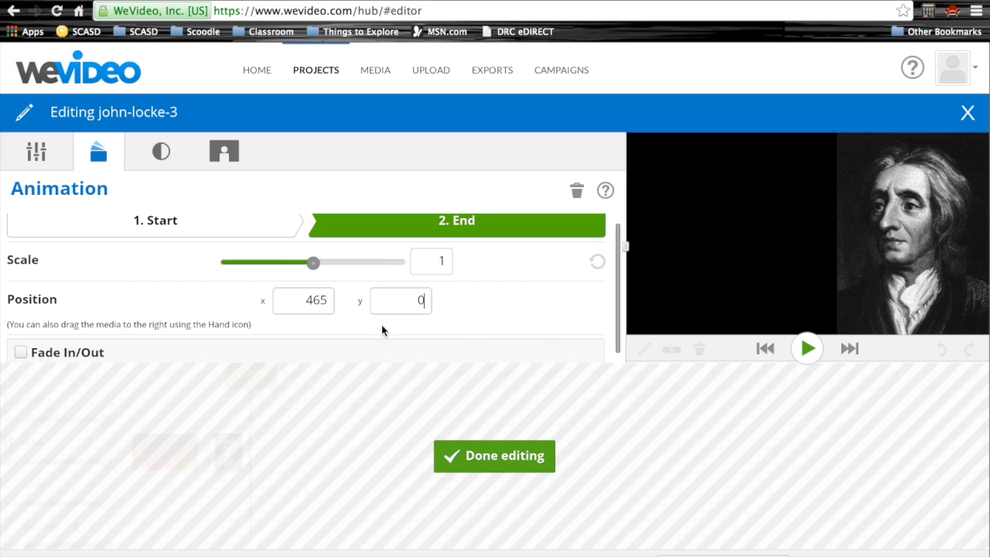
pyautogui.click(211, 230)
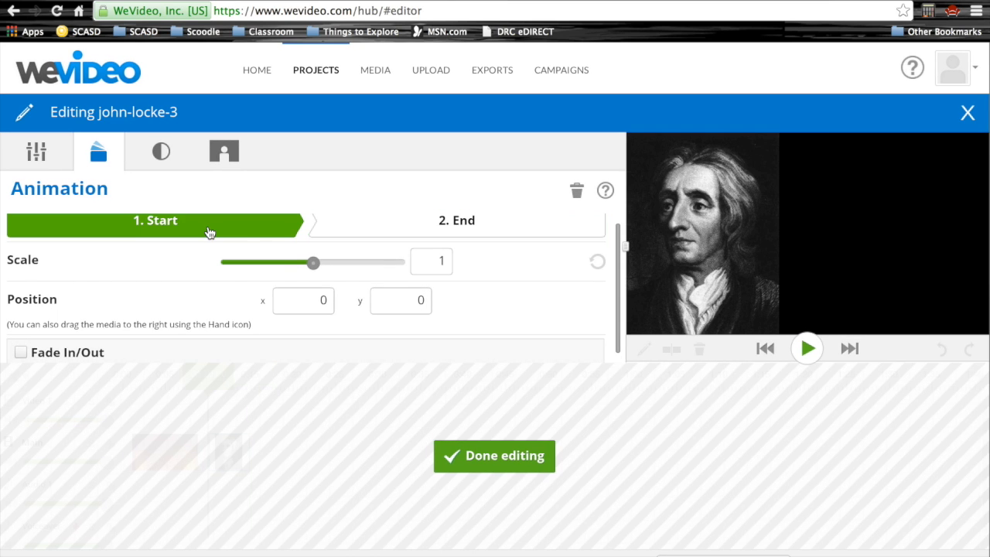
pyautogui.click(401, 229)
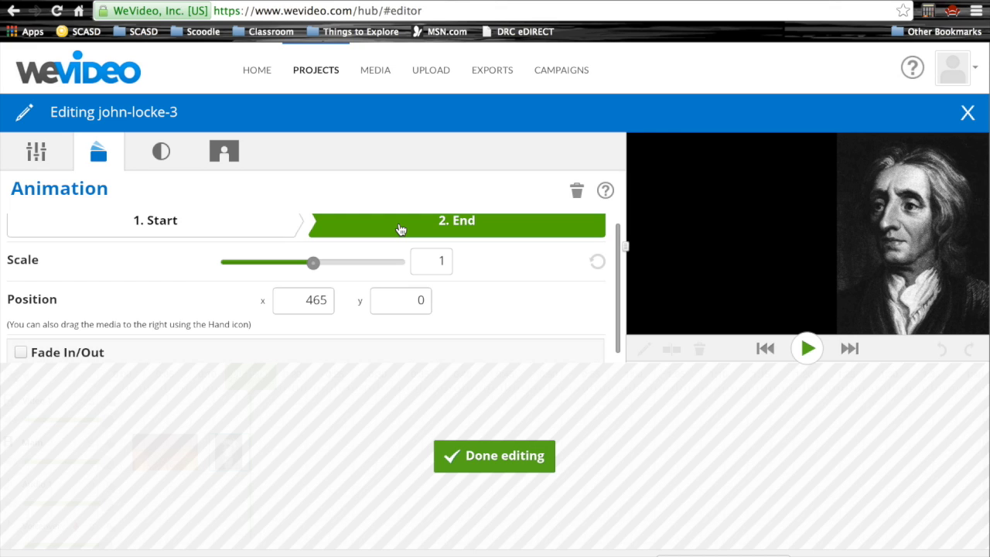
# Turn on Fade In/Out for the image, inspect its advanced fade settings, and turn the fade off again.
pyautogui.click(23, 352)
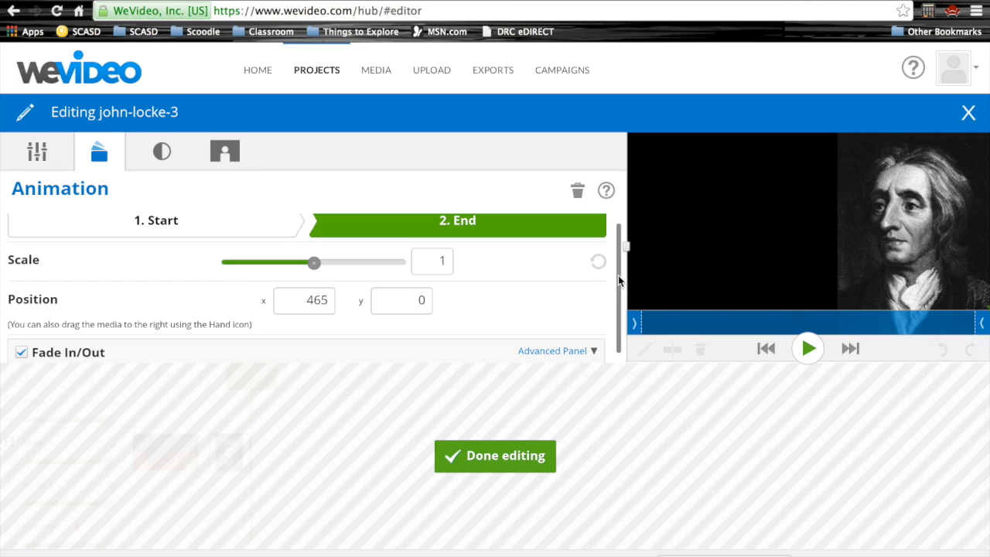
pyautogui.moveTo(619, 275)
pyautogui.mouseDown()
pyautogui.moveTo(617, 312)
pyautogui.moveTo(621, 265)
pyautogui.mouseUp()
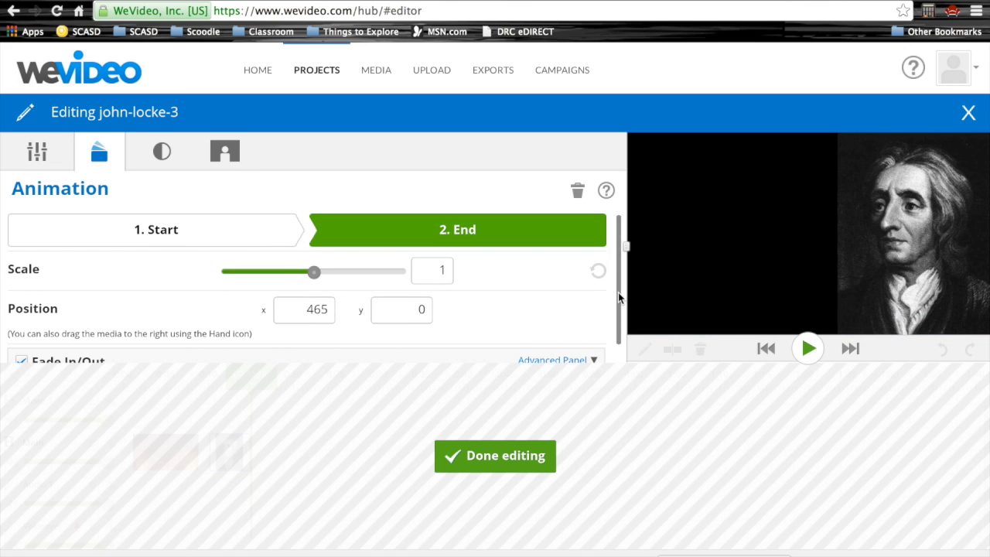
pyautogui.scroll(-1, 618, 292)
pyautogui.click(552, 340)
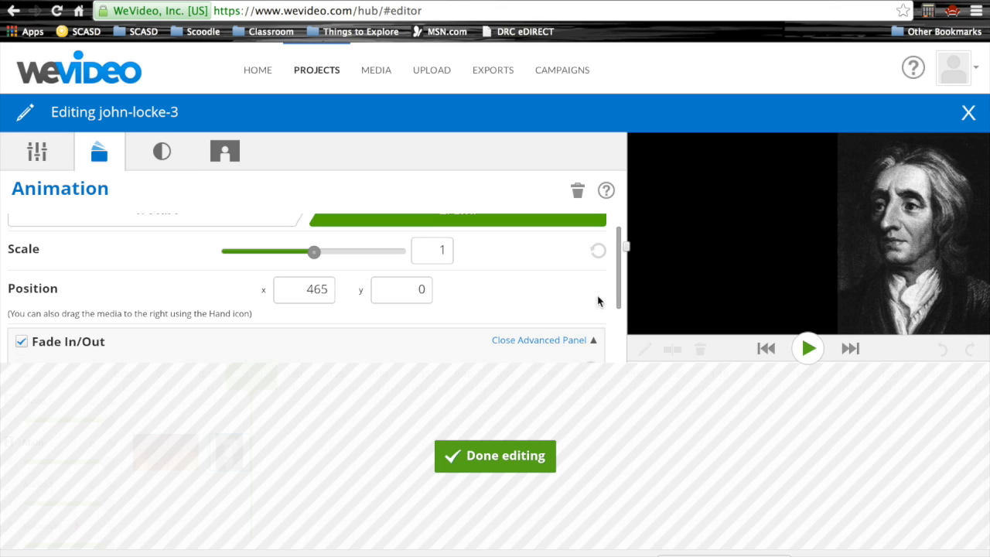
pyautogui.moveTo(620, 277); pyautogui.dragTo(616, 349)
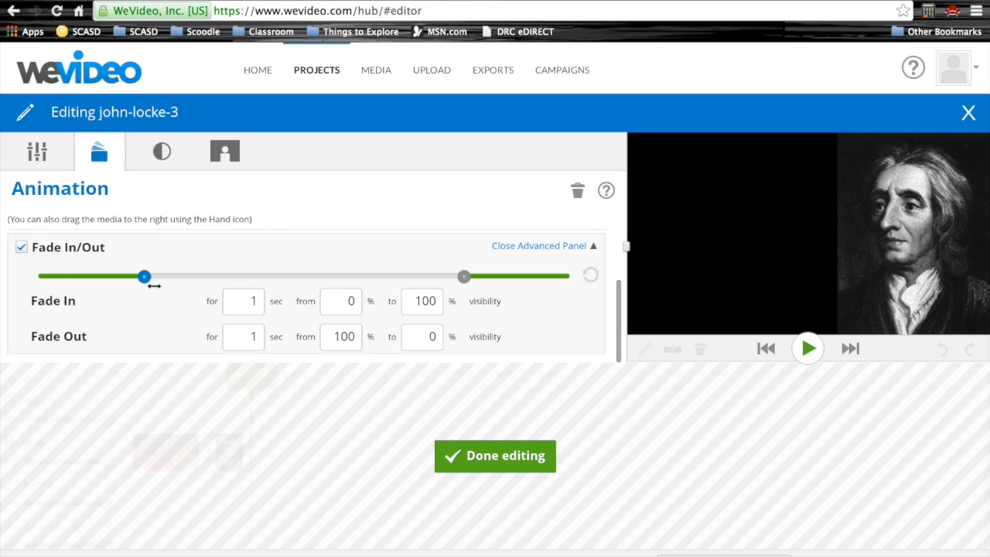
pyautogui.click(22, 248)
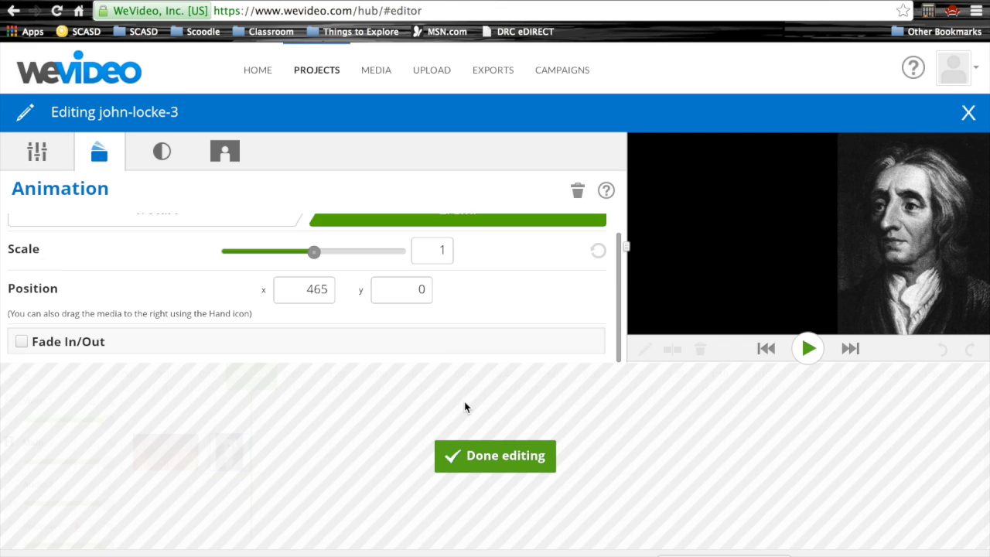
# Finish editing the image and play the timeline from the 5-second mark to preview its movement across the frame.
pyautogui.scroll(1, 525, 282)
pyautogui.click(495, 456)
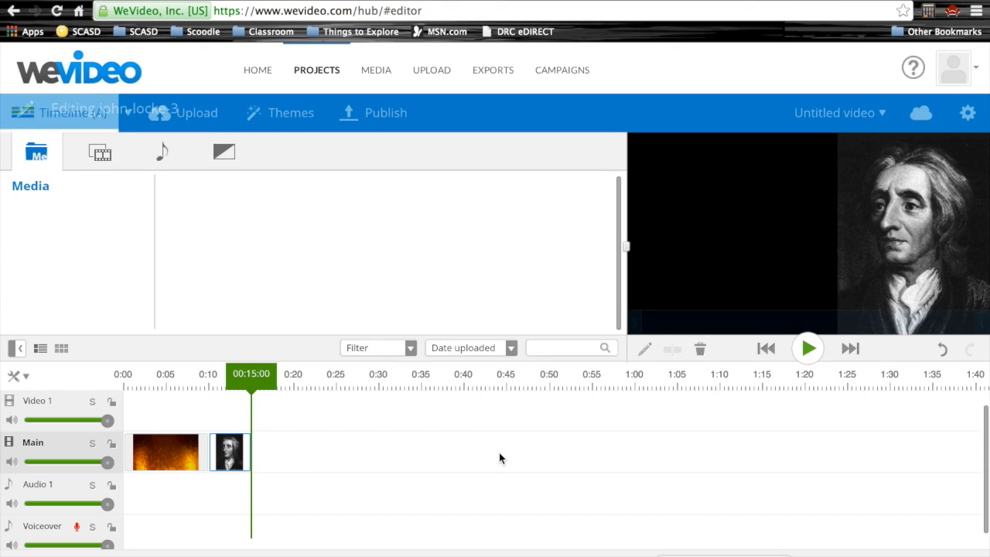
pyautogui.moveTo(257, 377)
pyautogui.mouseDown()
pyautogui.moveTo(211, 377)
pyautogui.moveTo(245, 377)
pyautogui.mouseUp()
pyautogui.click(227, 453)
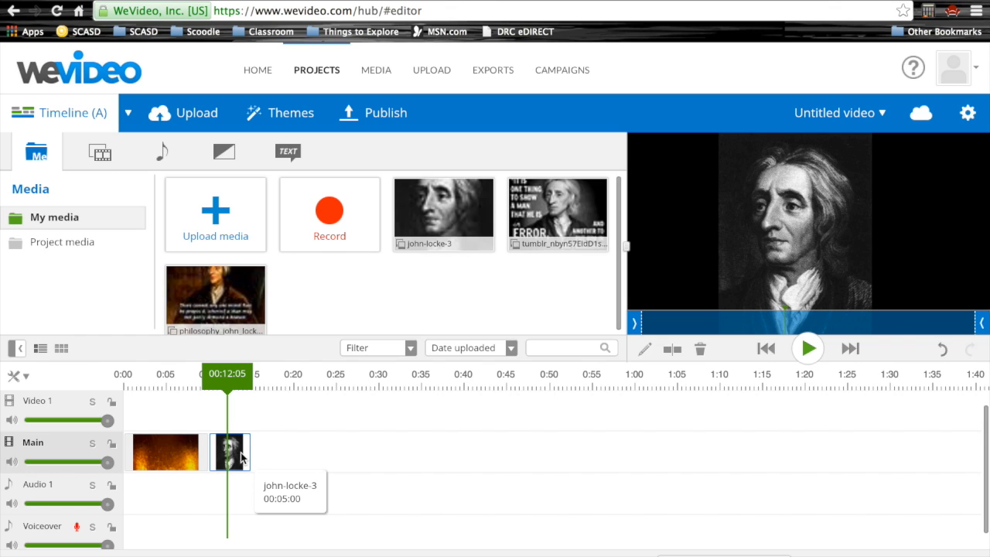
pyautogui.moveTo(229, 376); pyautogui.dragTo(165, 376)
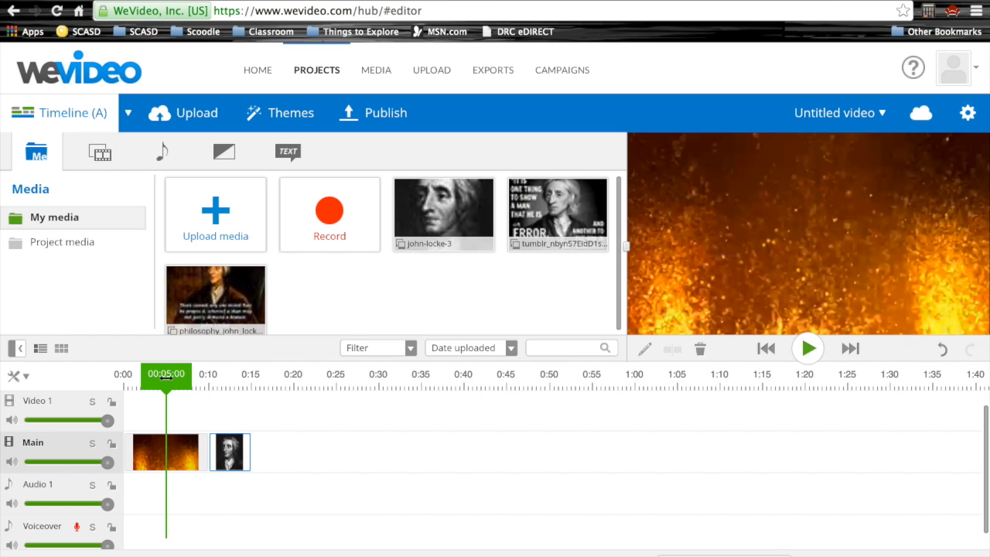
pyautogui.press('space')
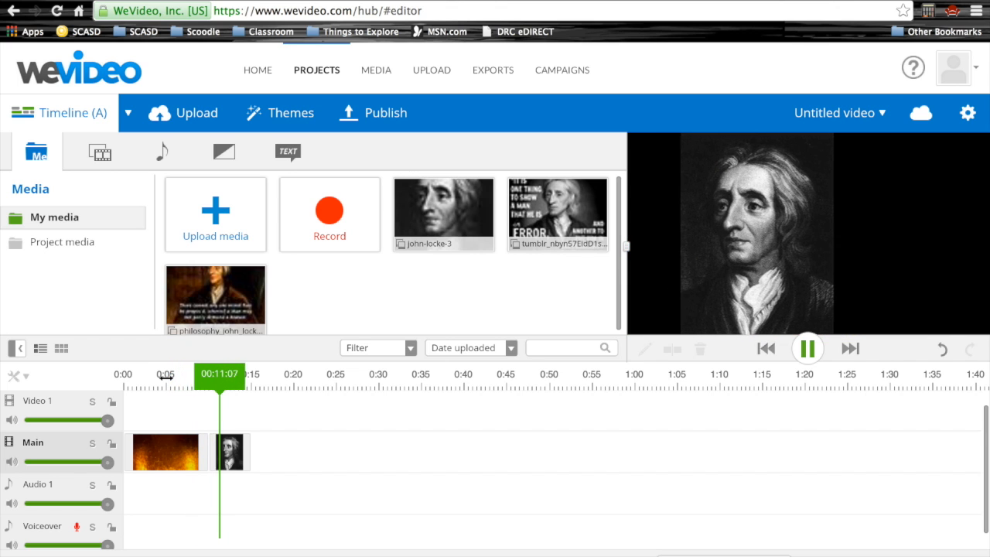
pyautogui.press('space')
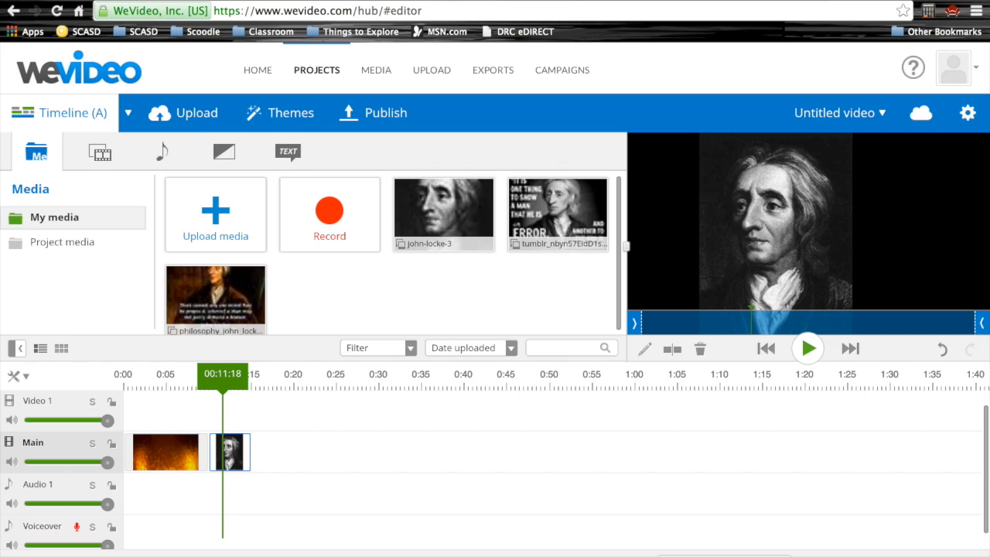
# Preview the Bubble pattern transition from the Patterns transitions and insert it between the gold background and the john-locke-3 image.
pyautogui.click(220, 155)
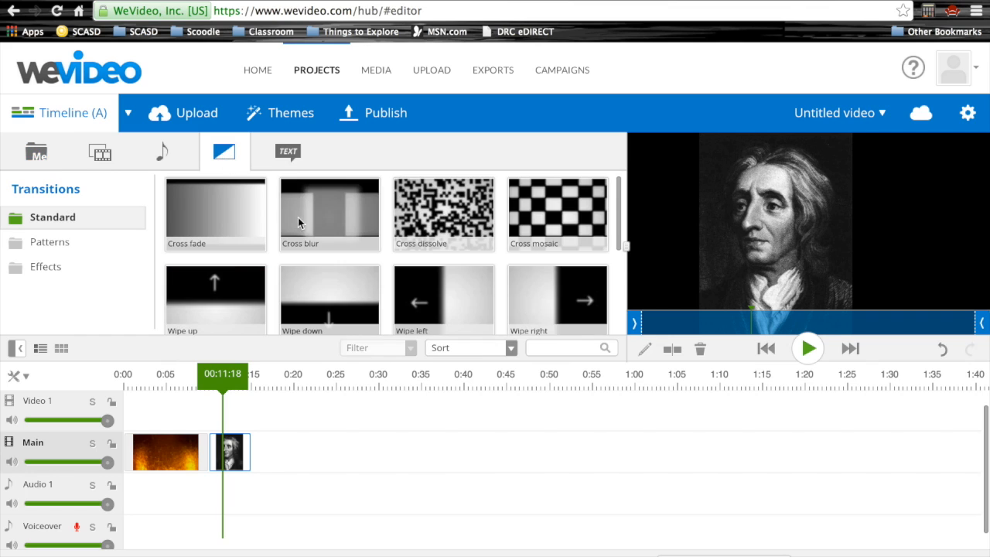
pyautogui.click(44, 241)
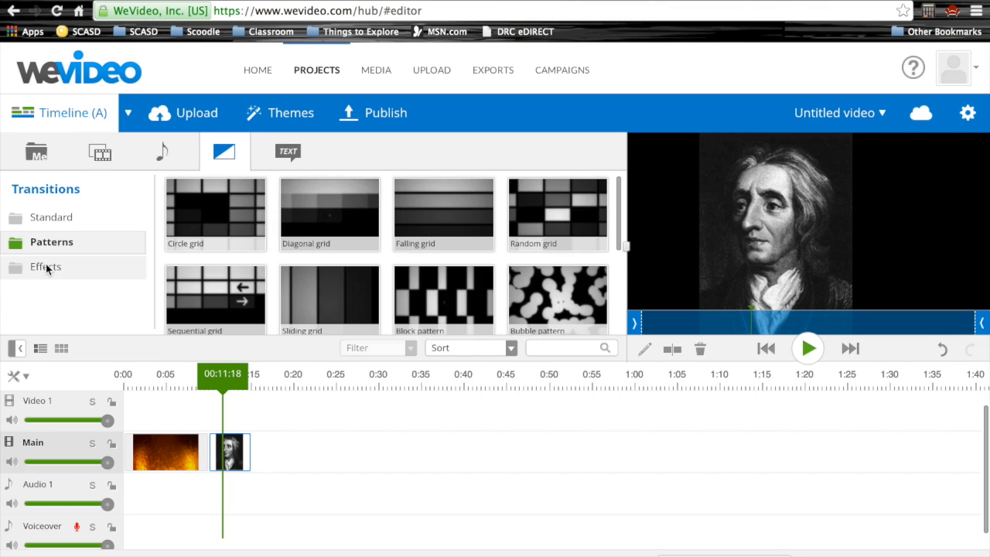
pyautogui.moveTo(621, 223)
pyautogui.mouseDown()
pyautogui.moveTo(621, 310)
pyautogui.moveTo(621, 203)
pyautogui.moveTo(620, 233)
pyautogui.mouseUp()
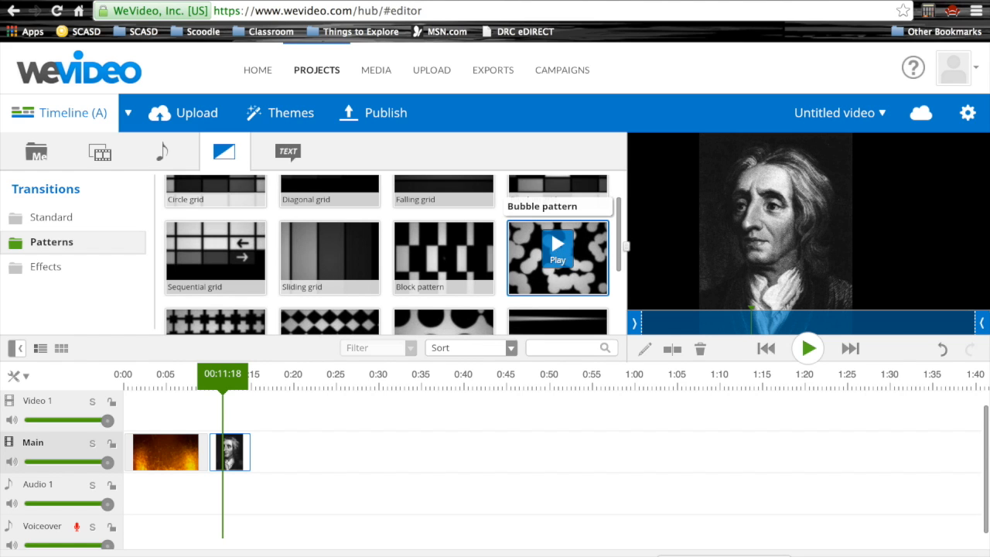
pyautogui.click(558, 249)
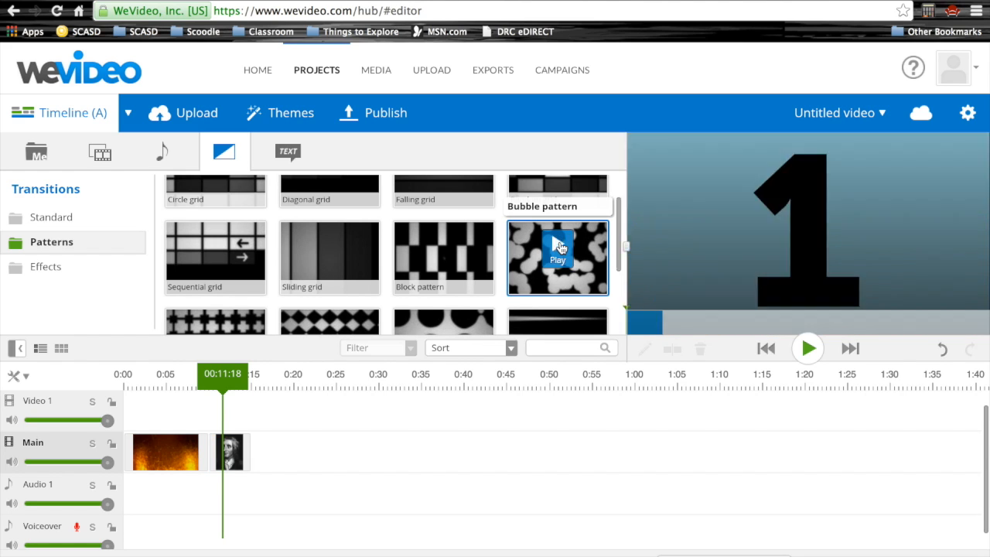
pyautogui.moveTo(522, 280)
pyautogui.mouseDown()
pyautogui.moveTo(380, 321)
pyautogui.moveTo(222, 454)
pyautogui.moveTo(165, 464)
pyautogui.moveTo(239, 478)
pyautogui.mouseUp()
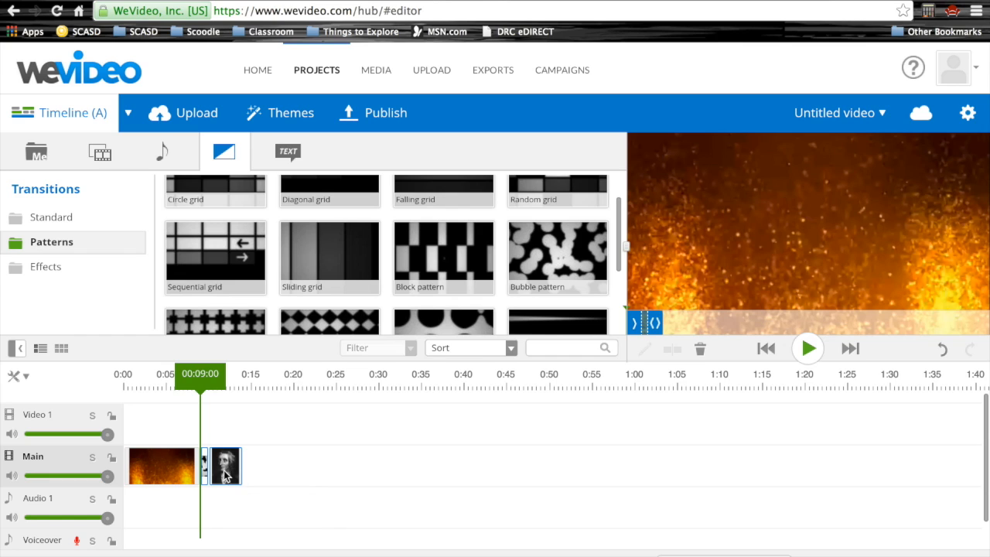
# Extend the john-locke-3 clip to 5 seconds and the gold background clip to 10 seconds on the Main track.
pyautogui.click(230, 463)
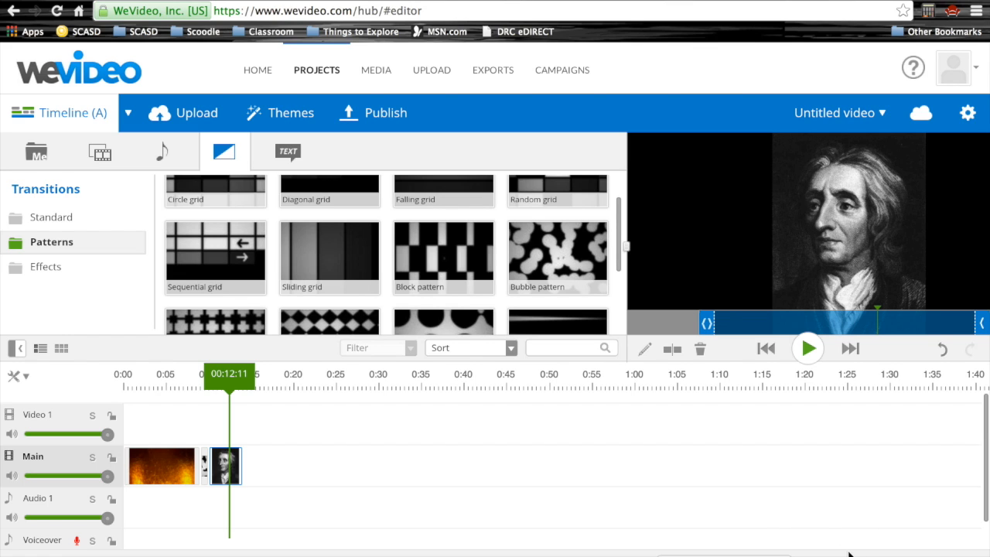
pyautogui.moveTo(715, 556); pyautogui.dragTo(751, 556)
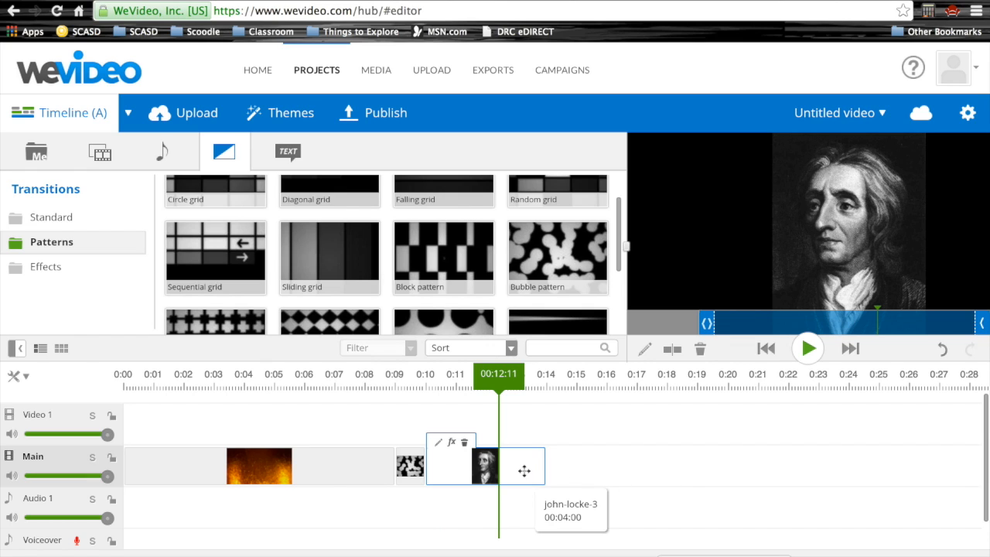
pyautogui.moveTo(544, 465); pyautogui.dragTo(576, 465)
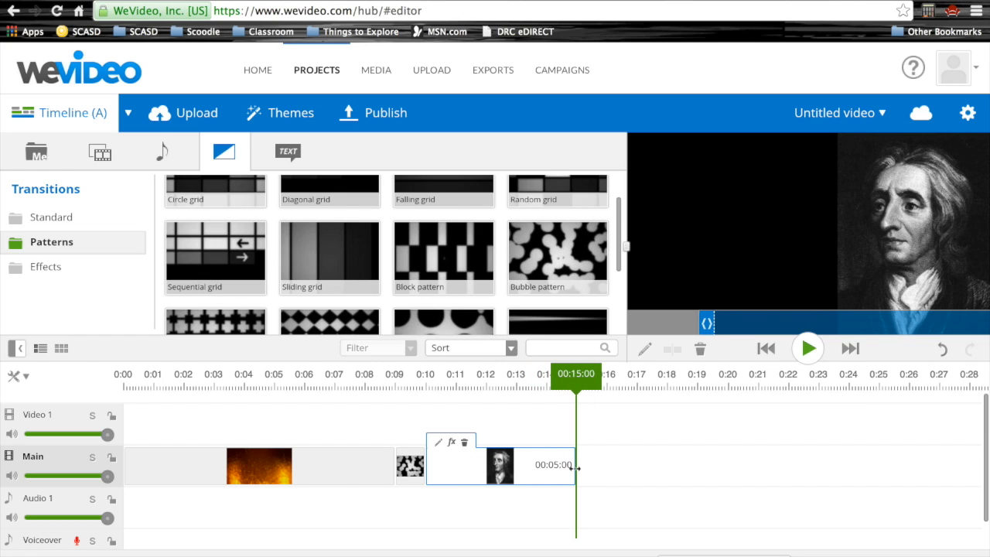
pyautogui.click(389, 464)
pyautogui.moveTo(389, 464); pyautogui.dragTo(424, 465)
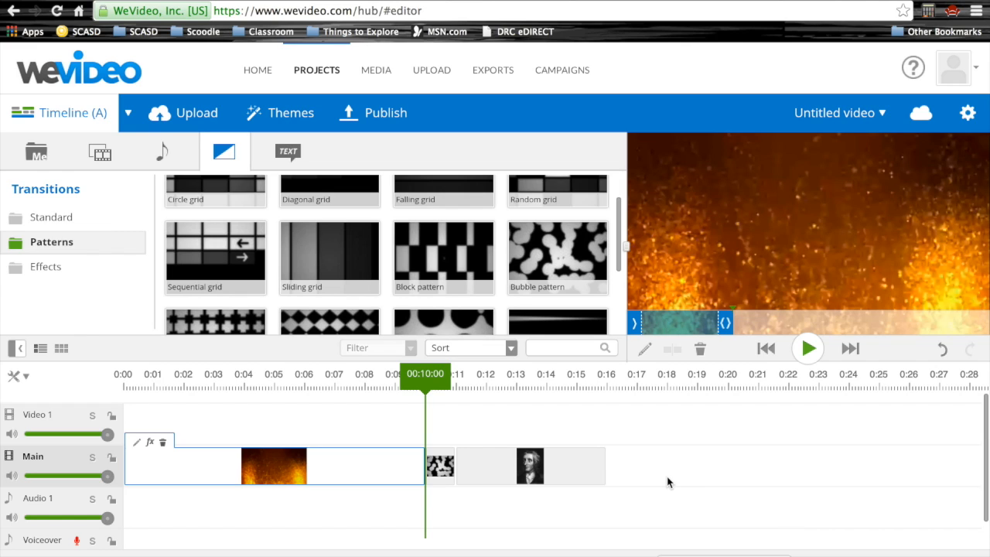
# Add the tumblr_nbyn57EidD1s4bcbxo1_500 image after john-locke-3 on the Main track and set its animation start x position to 0.
pyautogui.click(45, 160)
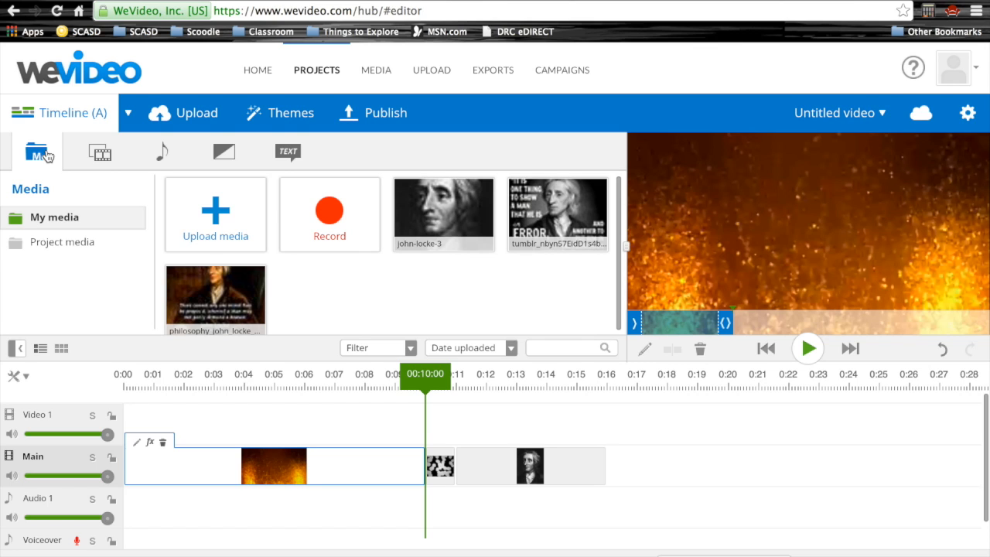
pyautogui.moveTo(565, 237); pyautogui.dragTo(645, 470)
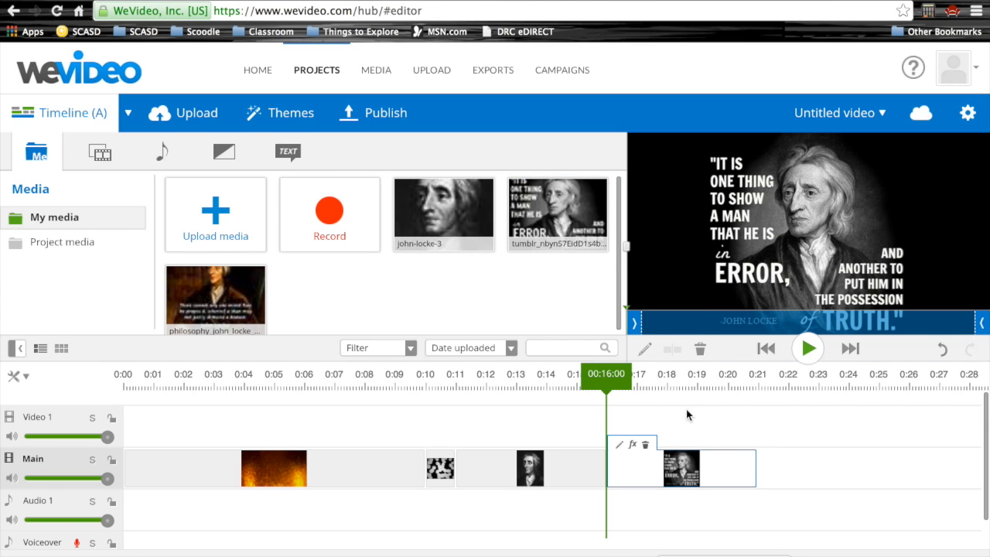
pyautogui.doubleClick(650, 465)
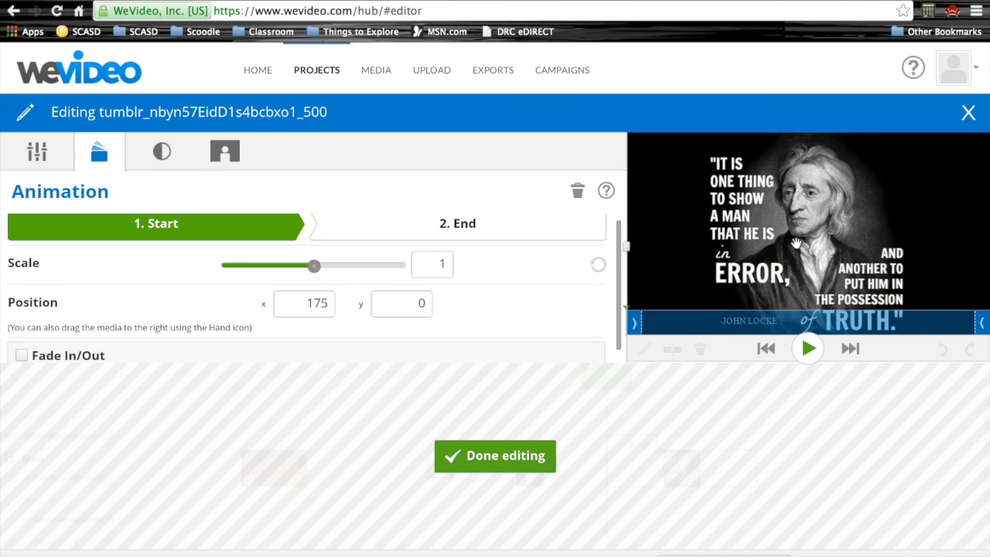
pyautogui.doubleClick(329, 306)
pyautogui.write('0')
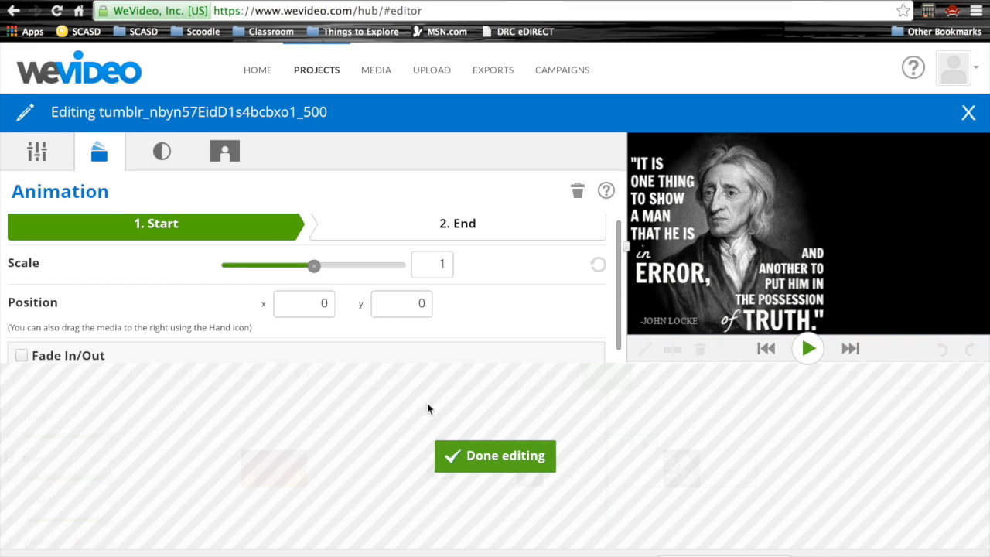
# Set the tumblr image's animation end x position to 0 and finish editing it.
pyautogui.click(499, 228)
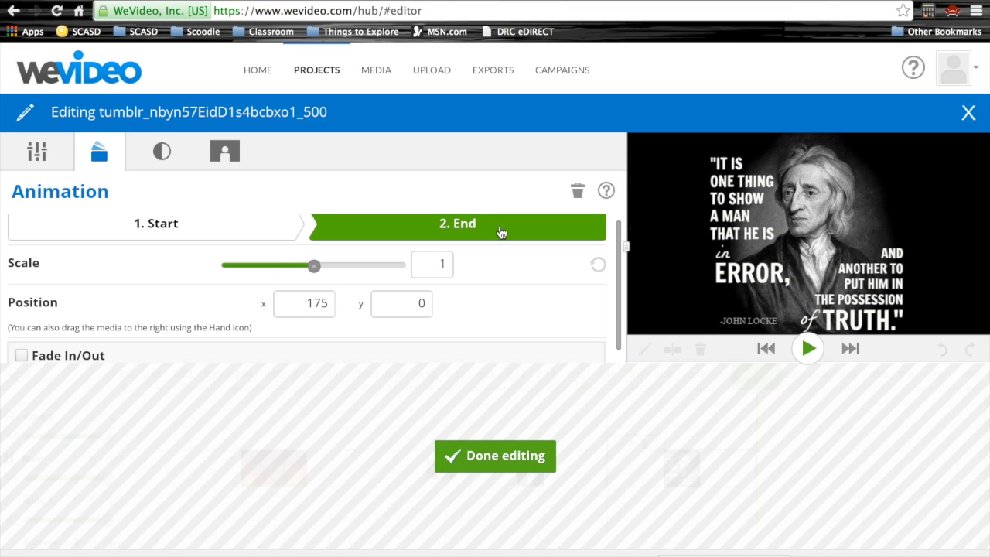
pyautogui.doubleClick(330, 307)
pyautogui.write('0')
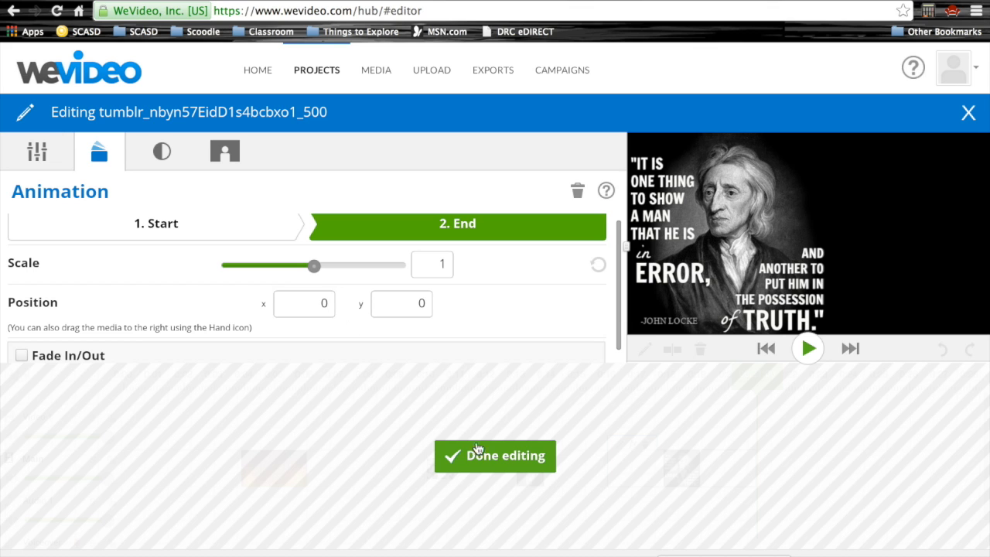
pyautogui.click(492, 461)
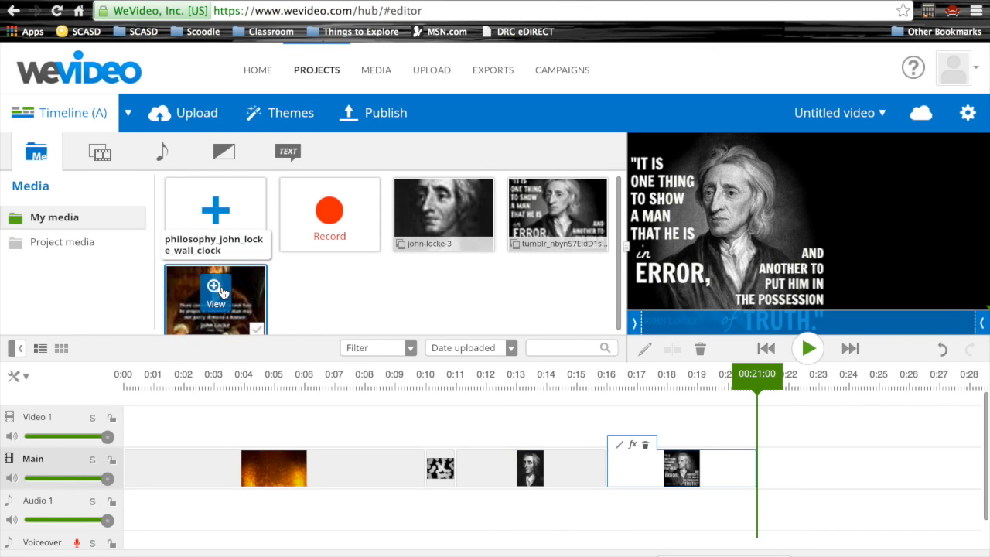
# Place the philosophy_john_locke_wall_clock image on Video 1 above the tumblr clip and set its start position to x 353, y 0.
pyautogui.moveTo(236, 296); pyautogui.dragTo(642, 423)
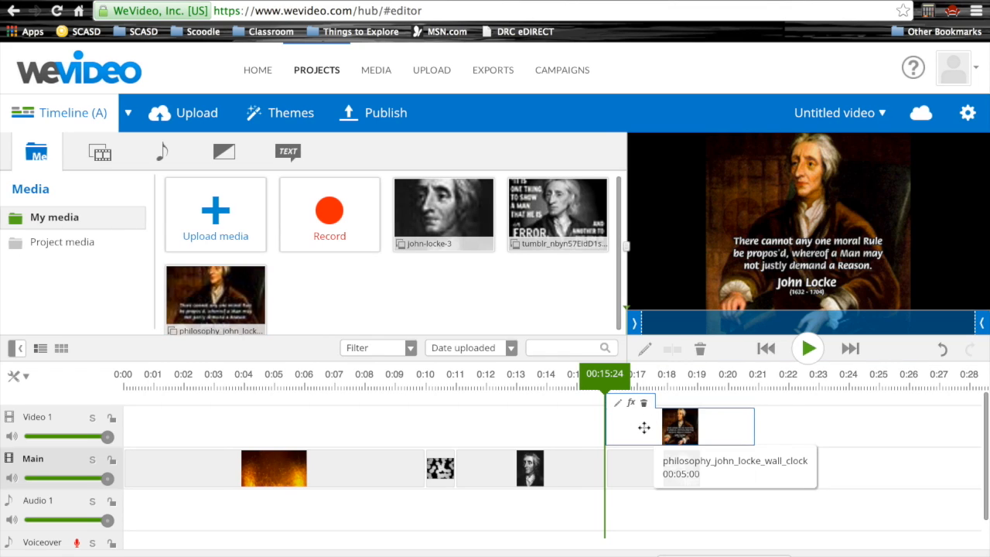
pyautogui.doubleClick(729, 427)
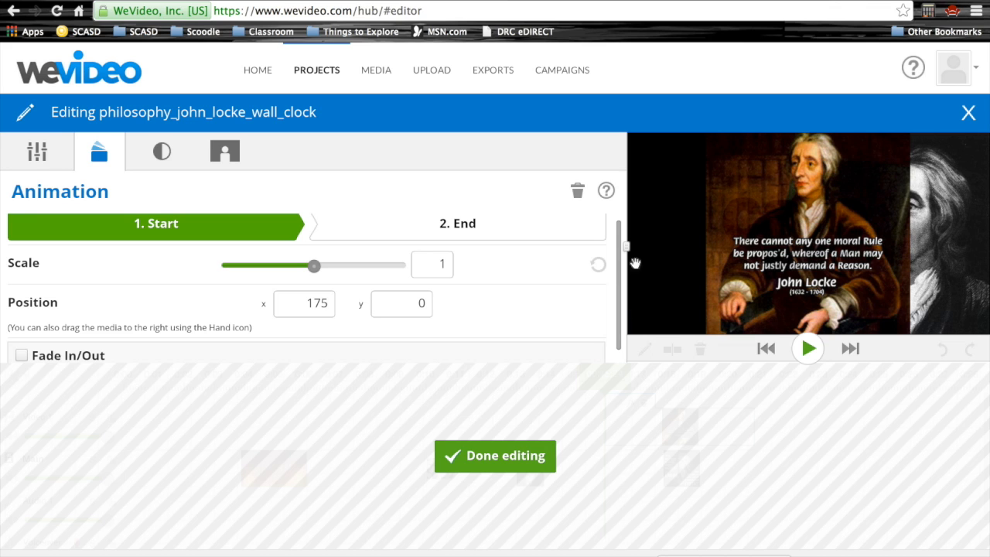
pyautogui.moveTo(785, 235)
pyautogui.moveTo(822, 226); pyautogui.dragTo(898, 226)
pyautogui.doubleClick(427, 307)
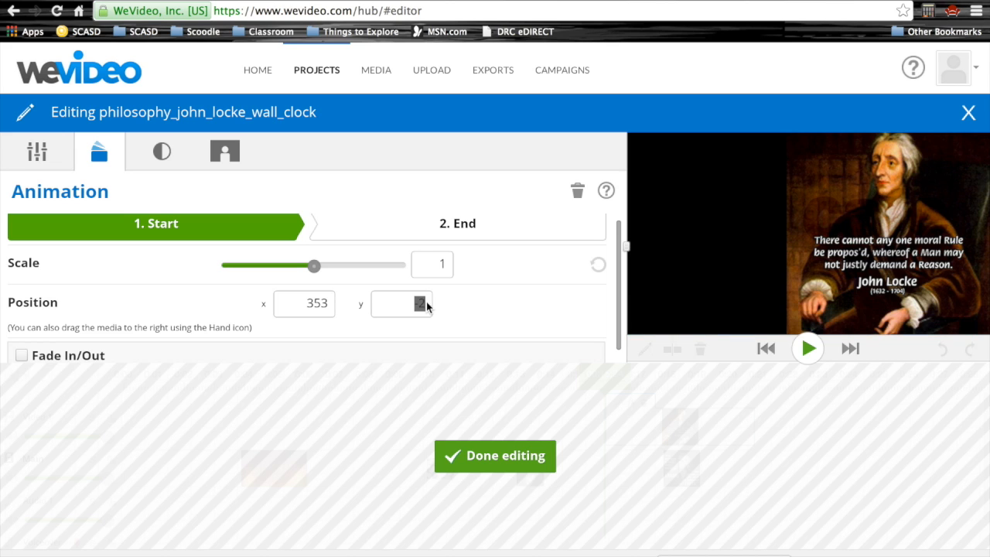
pyautogui.write('0')
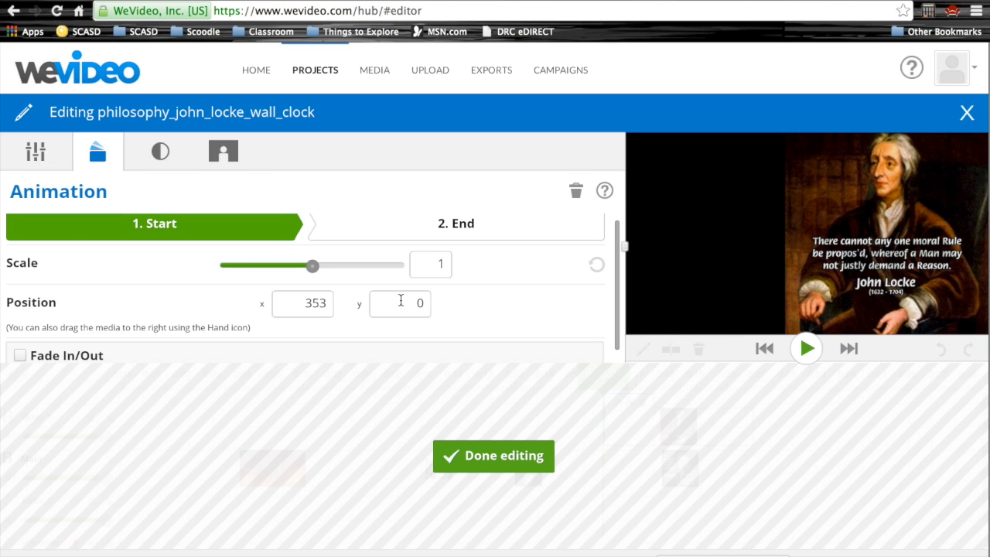
# Set the wall clock image's animation end x position to 353 and finish editing it.
pyautogui.click(467, 226)
pyautogui.moveTo(328, 306); pyautogui.dragTo(286, 303)
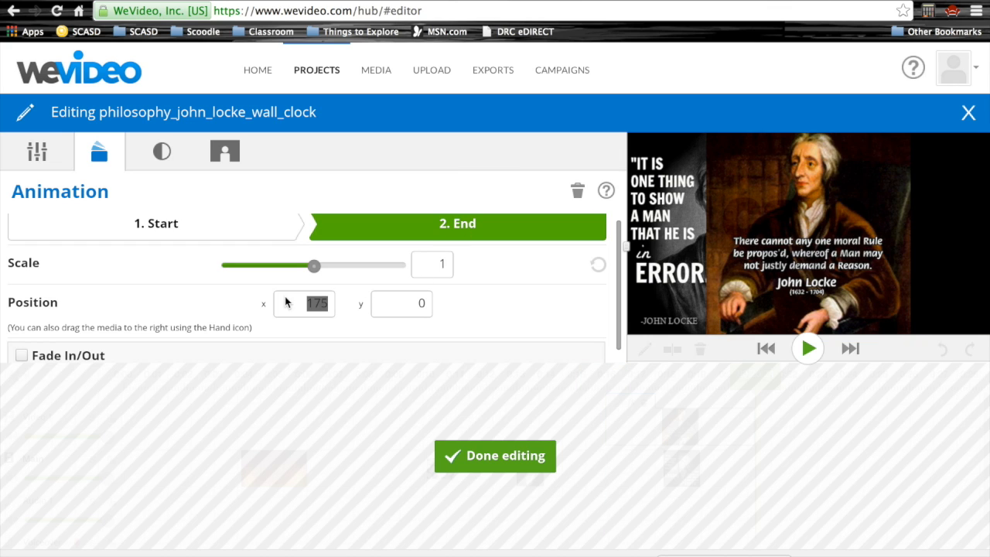
pyautogui.write('3530')
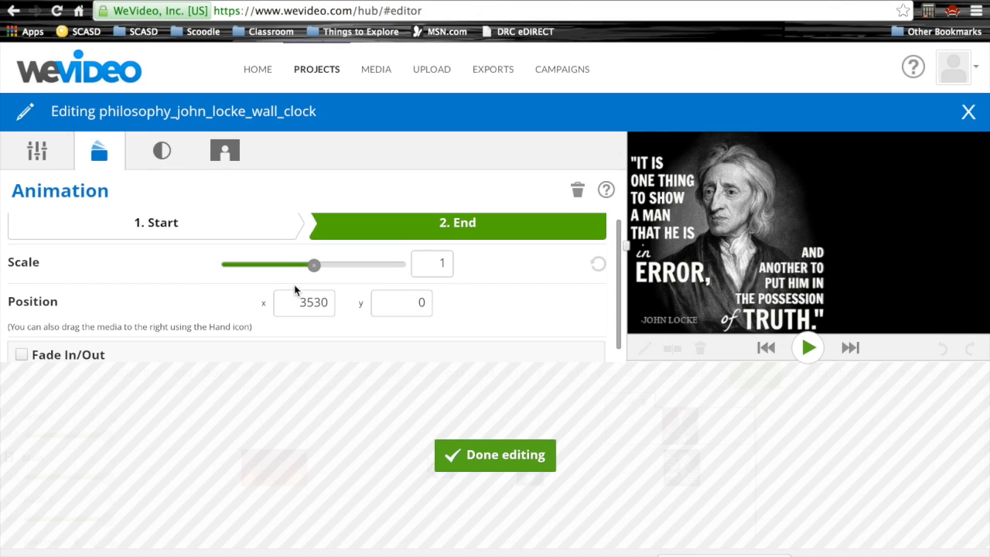
pyautogui.press('BackSpace')
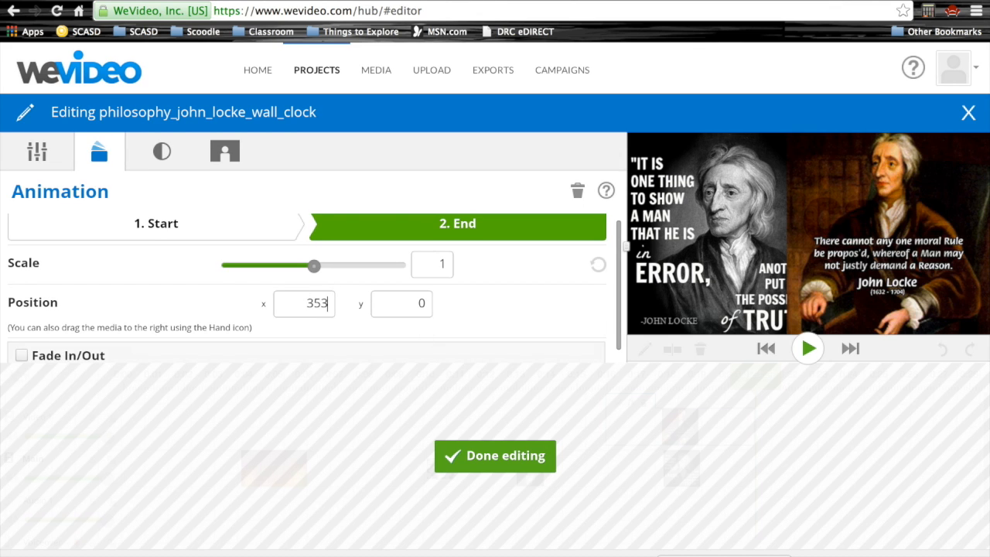
pyautogui.click(464, 457)
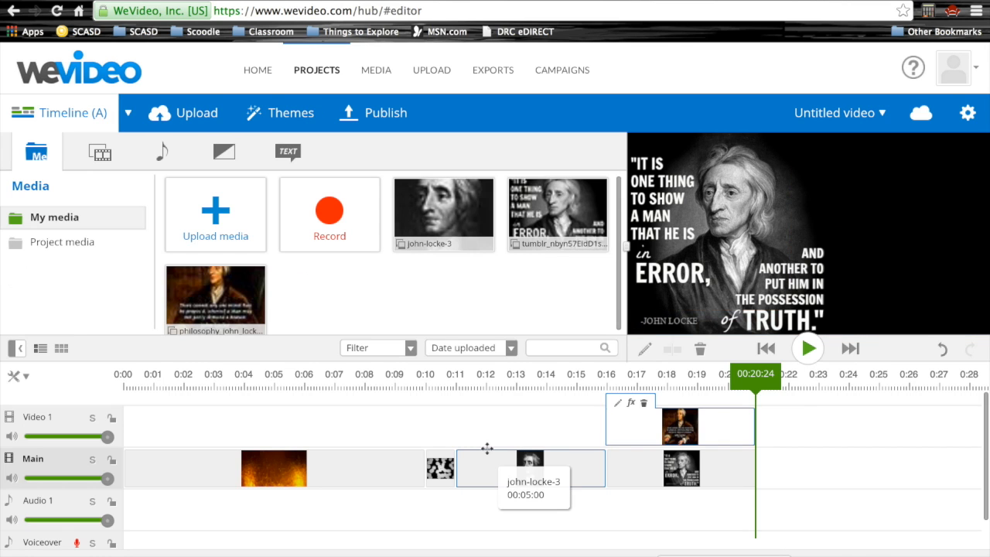
# Adjust both ends of the wall clock clip to run from 16 to 21 seconds, matching the tumblr clip below.
pyautogui.click(605, 427)
pyautogui.moveTo(606, 426); pyautogui.dragTo(608, 426)
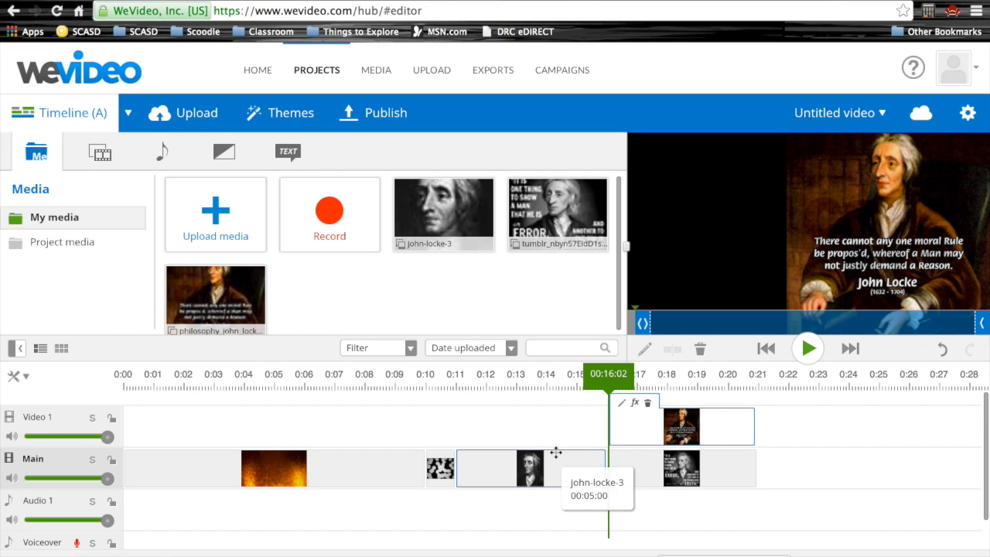
pyautogui.click(610, 420)
pyautogui.moveTo(607, 420); pyautogui.dragTo(608, 420)
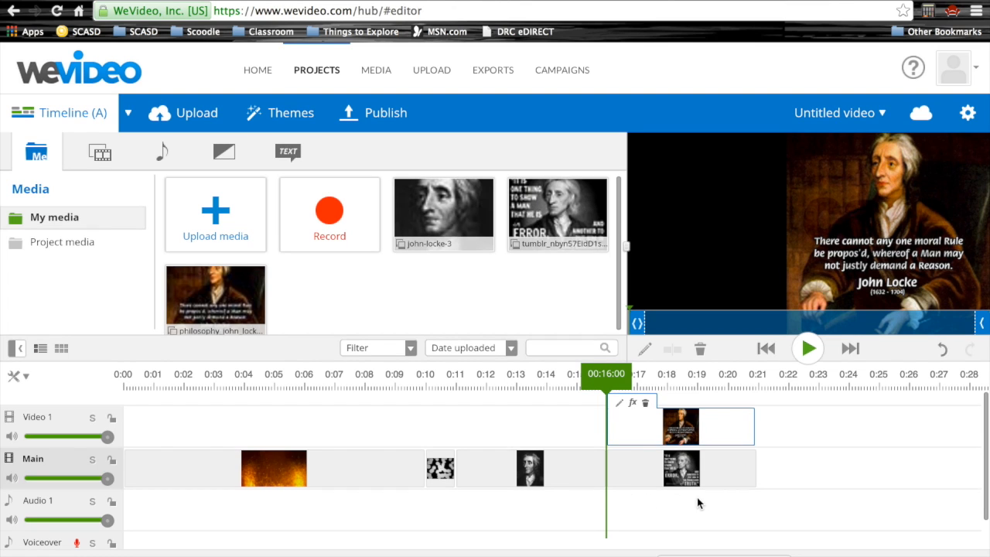
pyautogui.moveTo(752, 429); pyautogui.dragTo(756, 426)
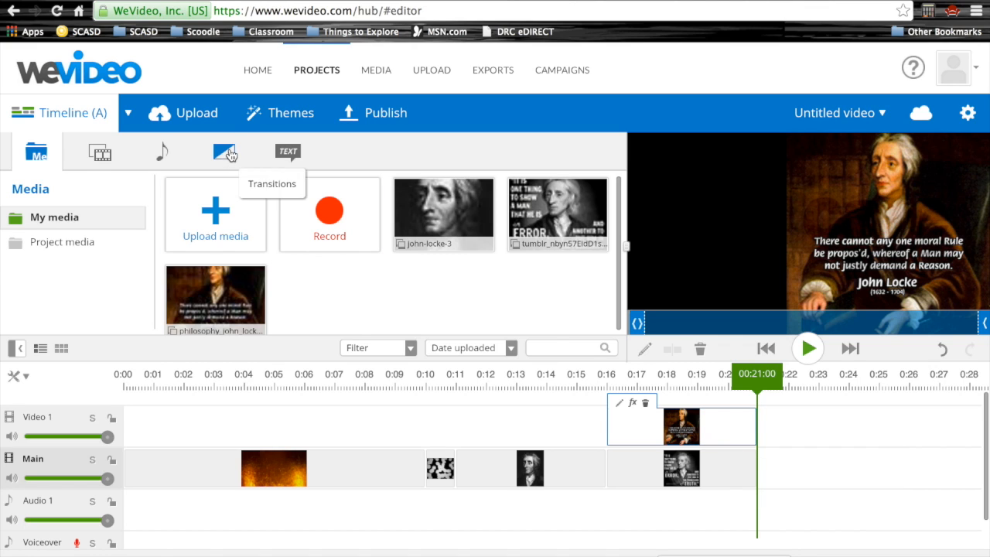
# Insert the Ornamental form transition from the Effects transitions between the john-locke-3 and tumblr clips.
pyautogui.click(246, 167)
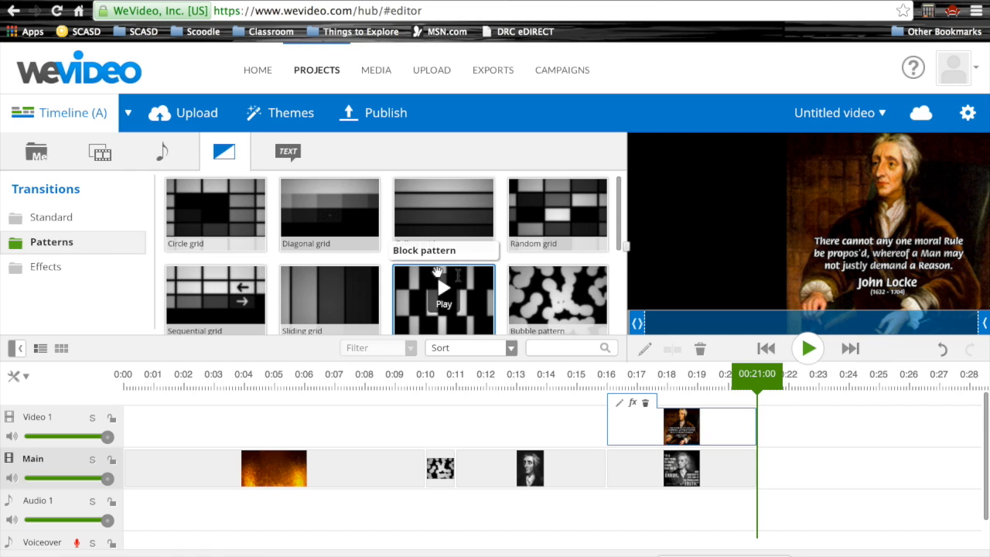
pyautogui.click(45, 266)
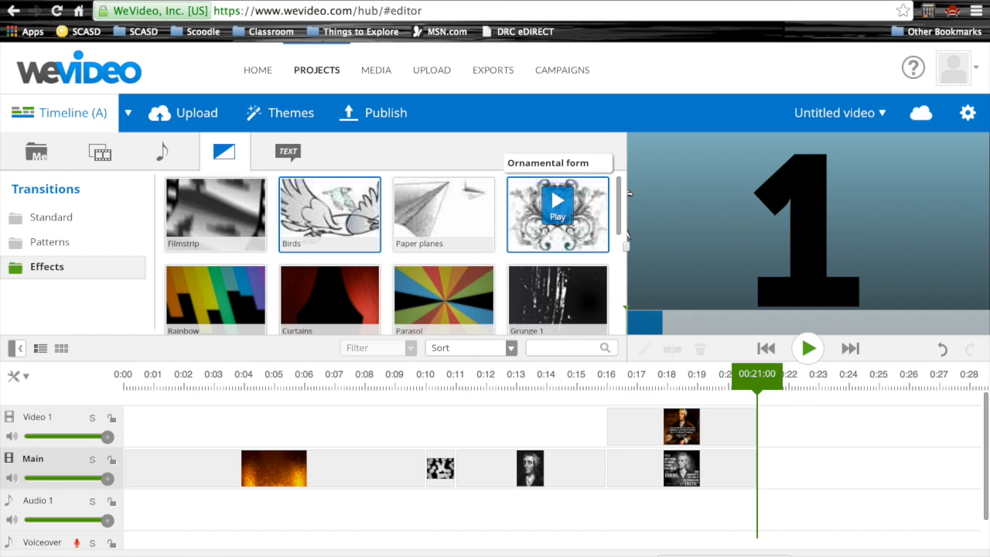
pyautogui.click(514, 221)
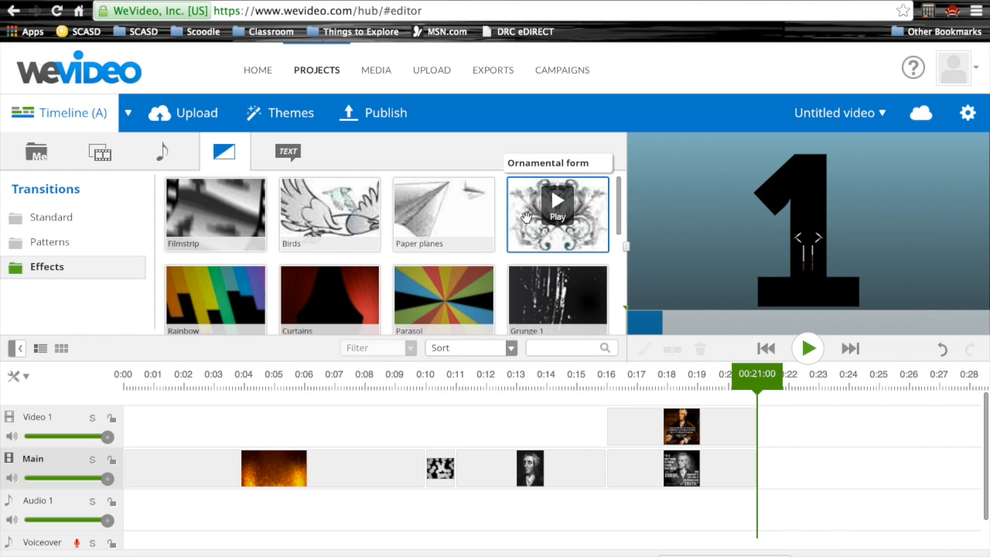
pyautogui.moveTo(585, 230)
pyautogui.mouseDown()
pyautogui.moveTo(615, 496)
pyautogui.moveTo(628, 472)
pyautogui.moveTo(644, 472)
pyautogui.mouseUp()
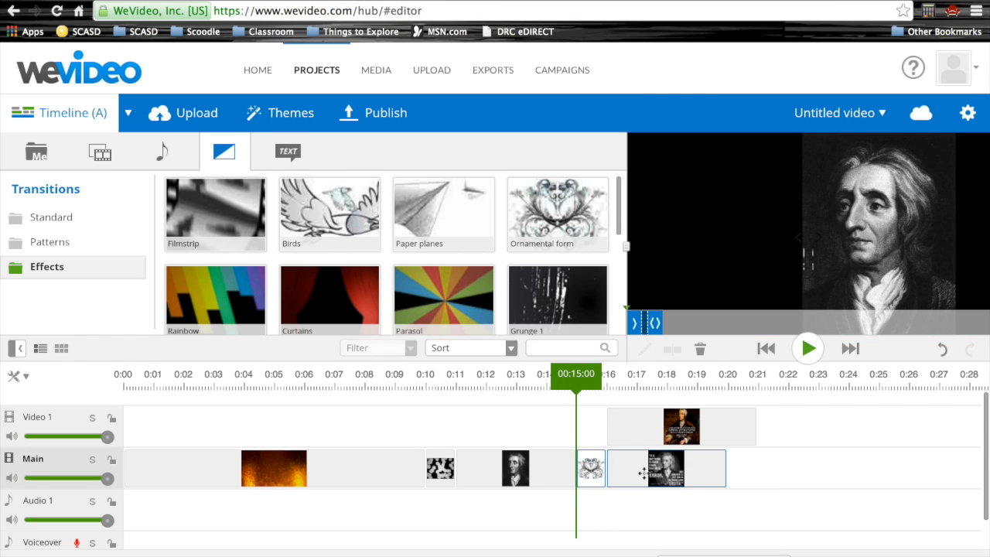
# Extend the john-locke-3 clip to the 16-second mark and the tumblr clip to 5 seconds on the Main track.
pyautogui.click(557, 467)
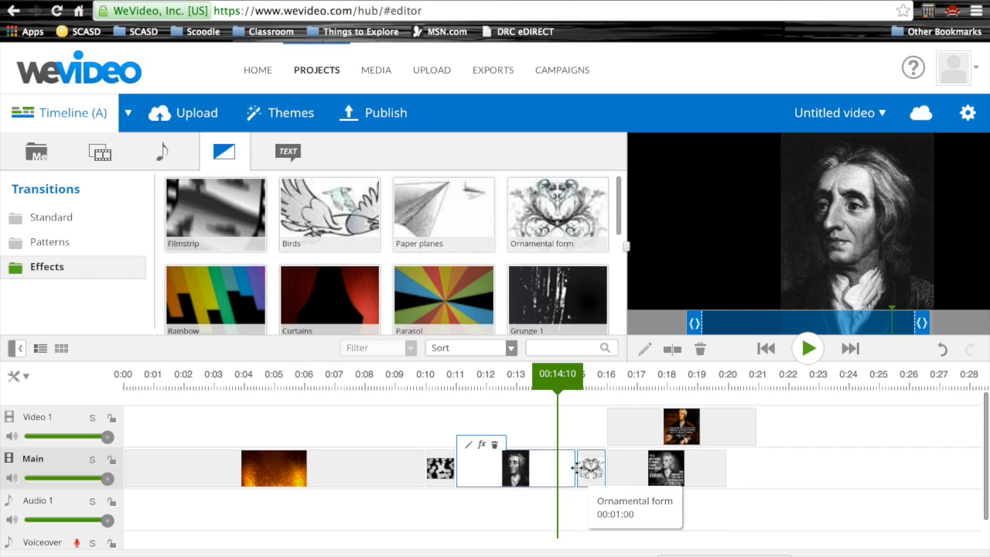
pyautogui.moveTo(571, 467); pyautogui.dragTo(607, 467)
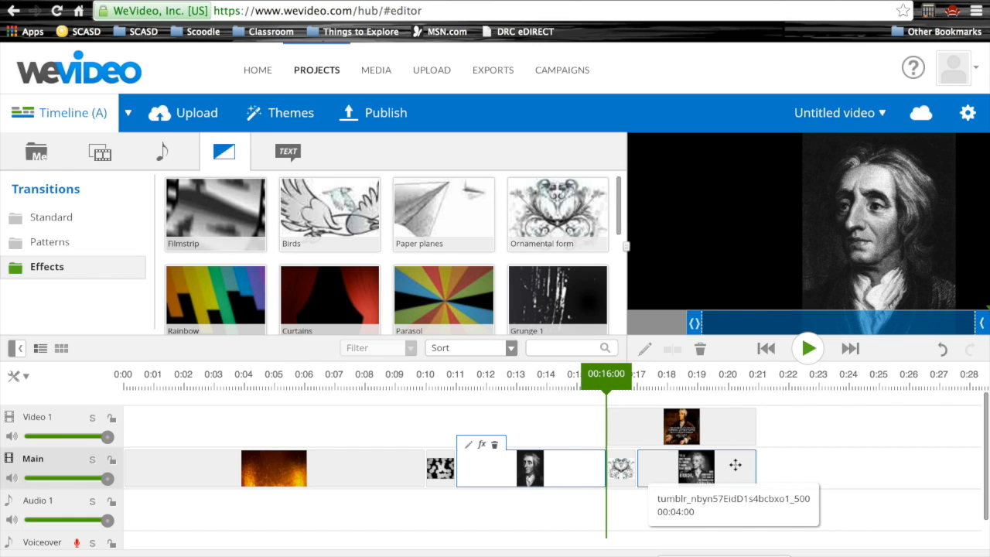
pyautogui.moveTo(755, 467); pyautogui.dragTo(784, 468)
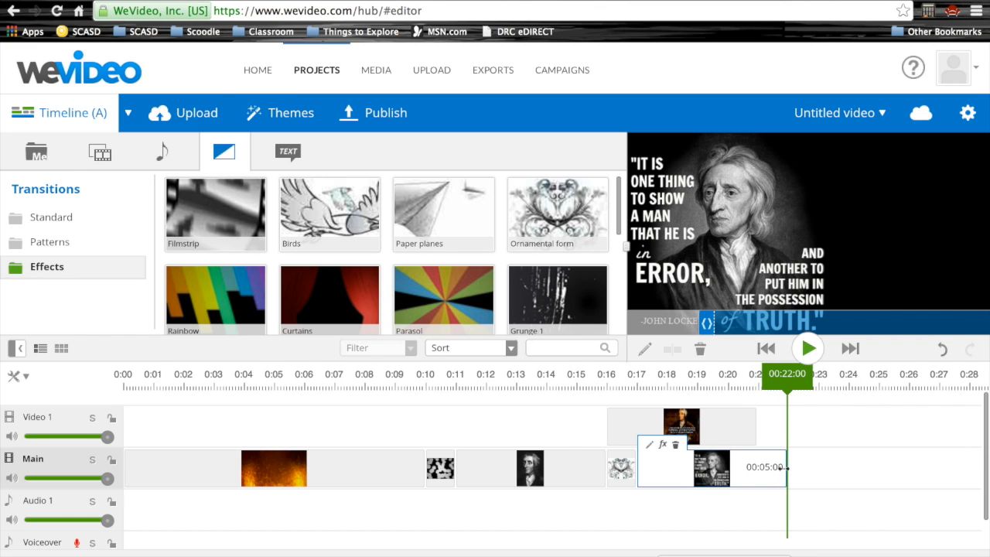
# Move the wall clock clip on Video 1 to start at 17 seconds and check the transition frame just before it.
pyautogui.click(727, 428)
pyautogui.moveTo(706, 427); pyautogui.dragTo(736, 425)
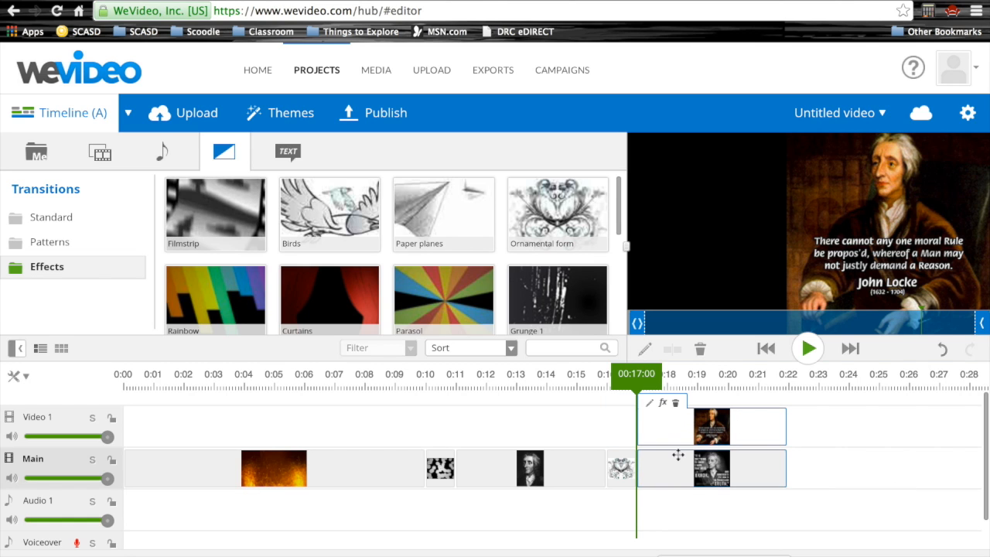
pyautogui.moveTo(639, 376); pyautogui.dragTo(634, 376)
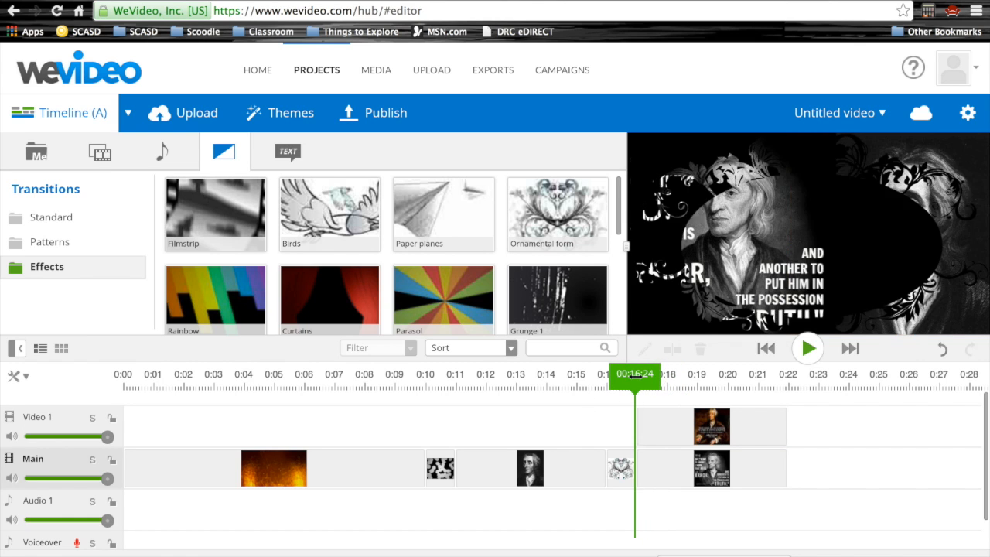
# Add the Text title at the start of Video 1 above the gold background and extend it to the 10-second mark.
pyautogui.click(307, 475)
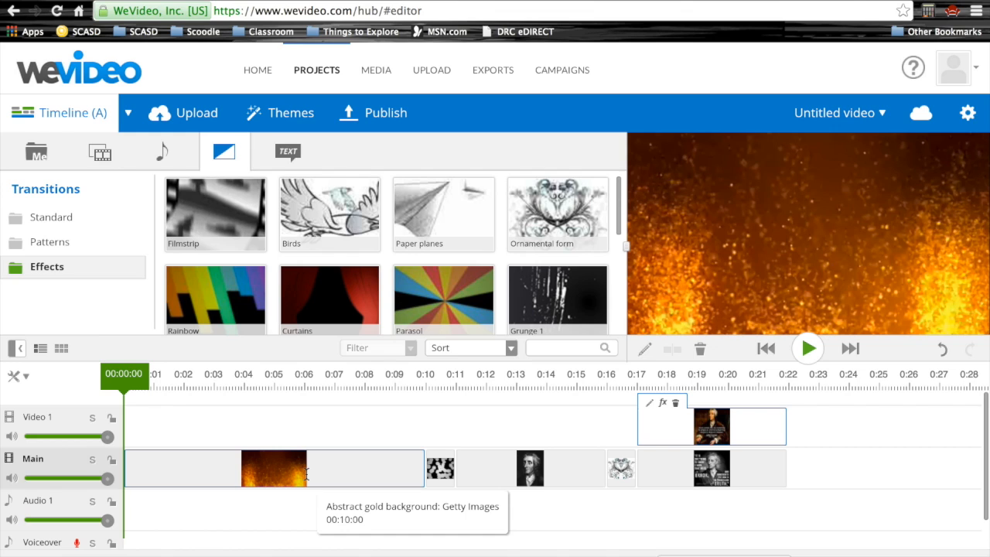
pyautogui.click(295, 152)
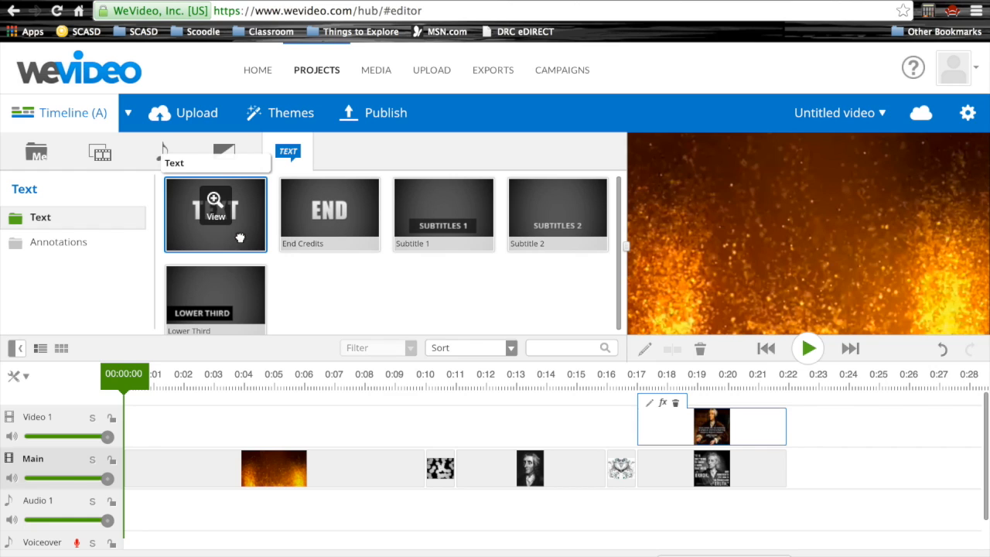
pyautogui.moveTo(240, 238); pyautogui.dragTo(162, 424)
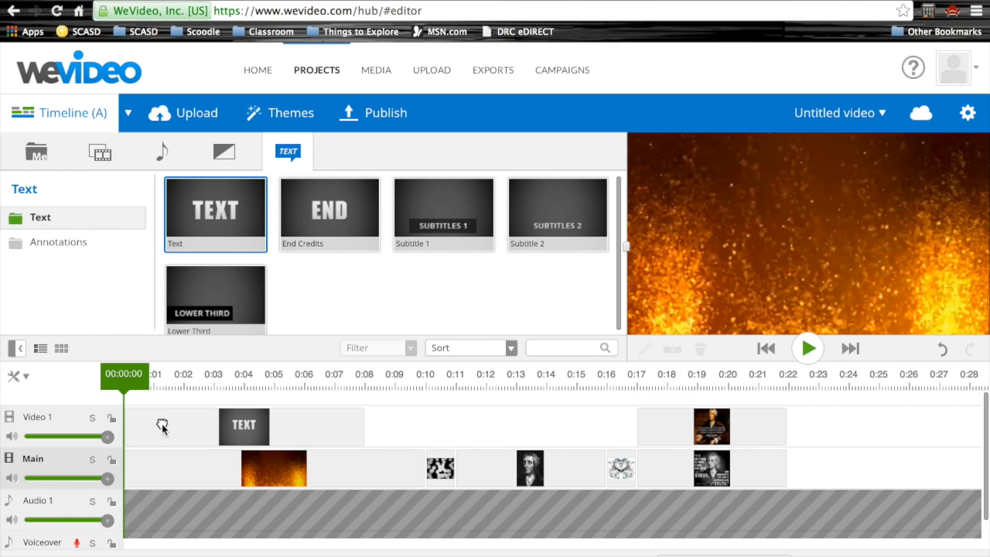
pyautogui.moveTo(162, 424); pyautogui.dragTo(162, 424)
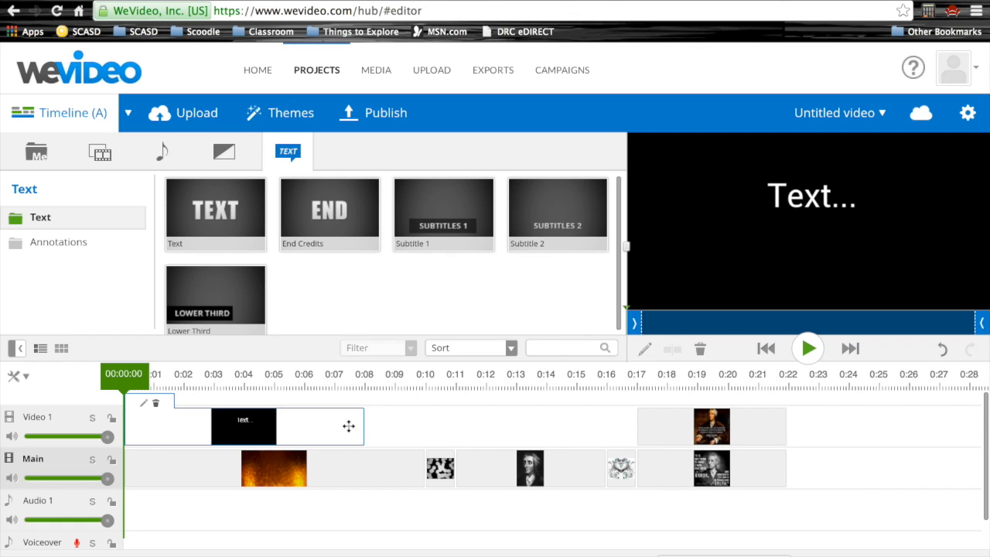
pyautogui.moveTo(361, 426); pyautogui.dragTo(421, 428)
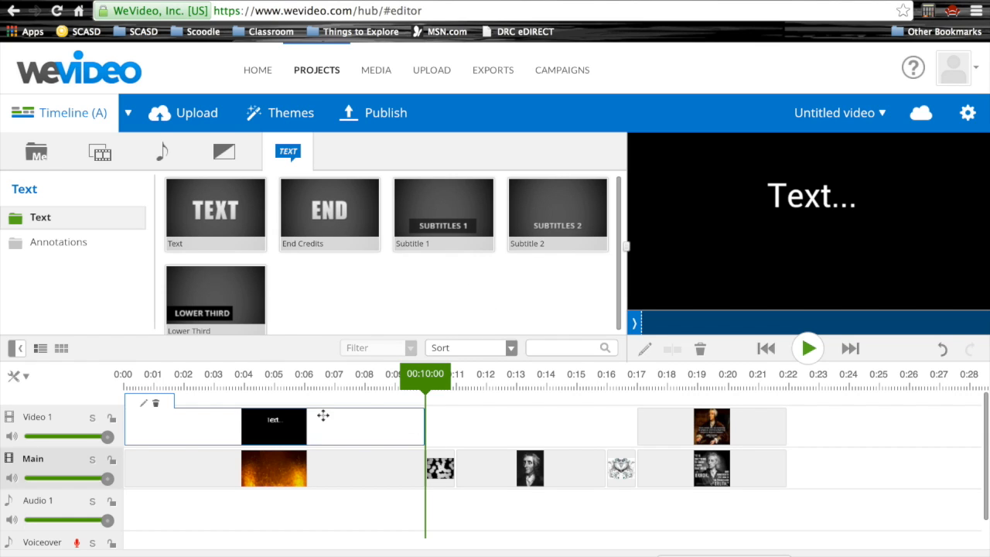
# Replace the placeholder text of the title above the gold background with "Age of Enlightenment" on two lines, breaking after "of".
pyautogui.doubleClick(292, 422)
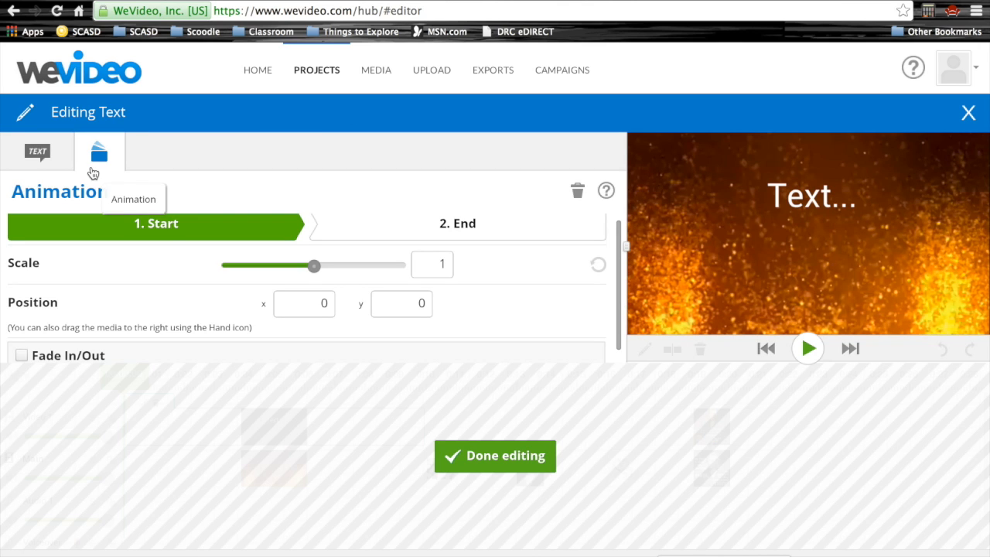
pyautogui.click(43, 156)
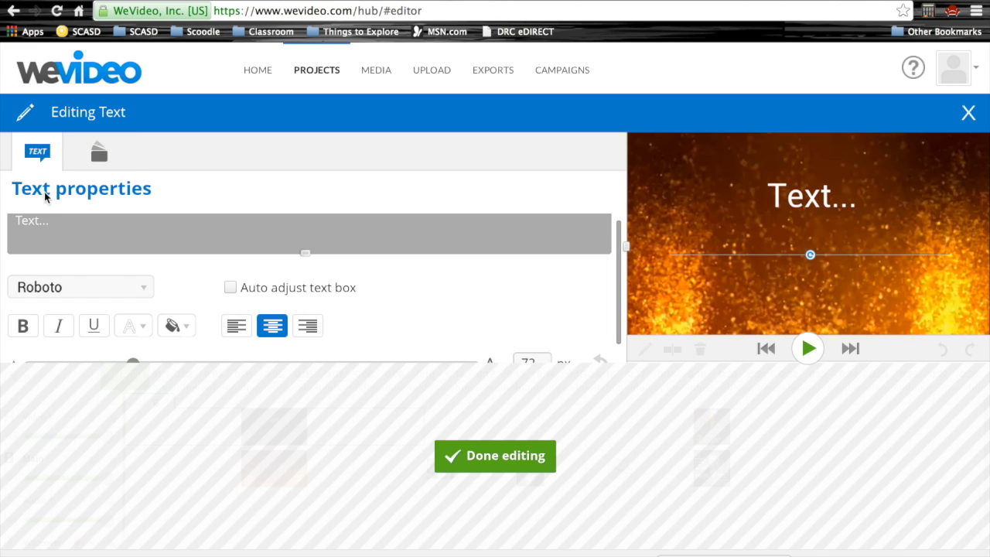
pyautogui.moveTo(51, 220); pyautogui.dragTo(12, 223)
pyautogui.write('Age of Enl')
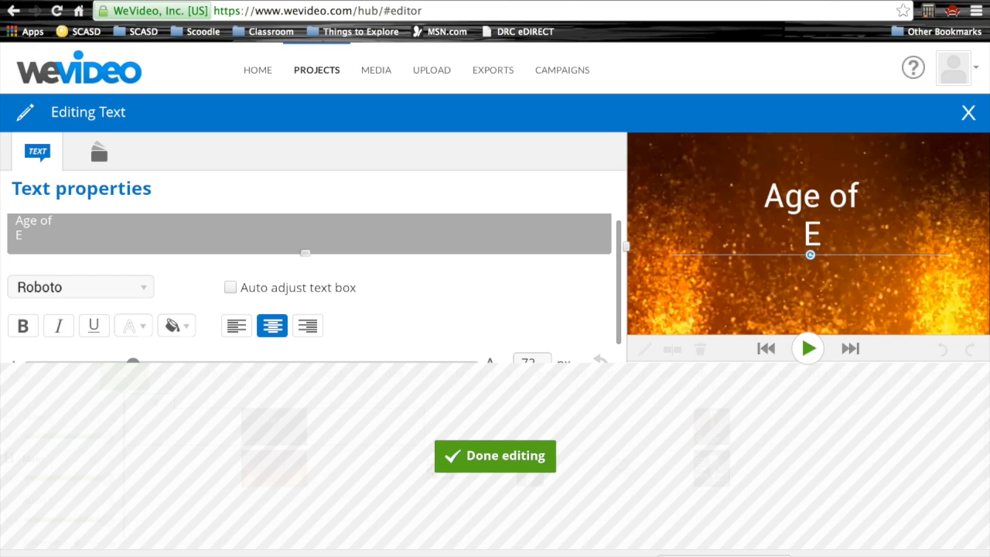
pyautogui.write('ightenment')
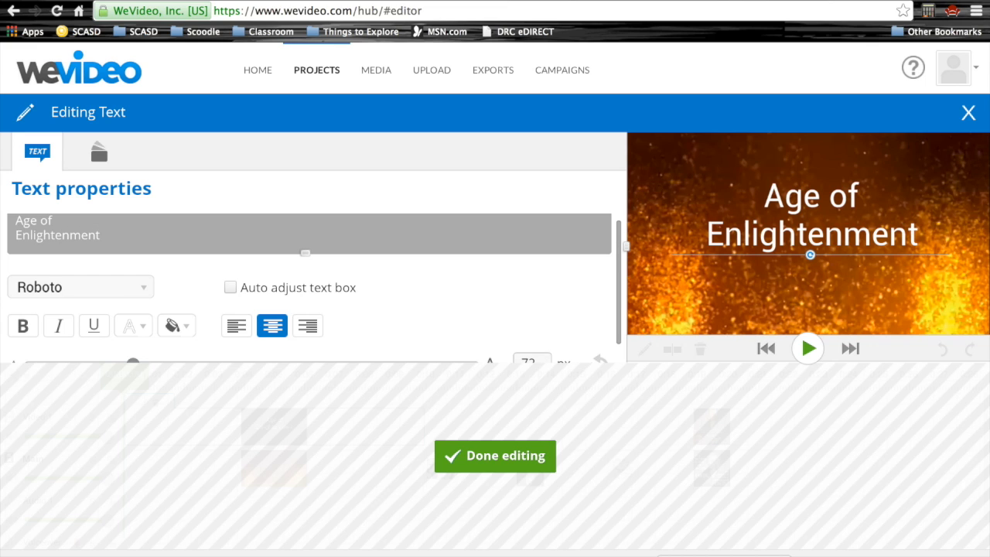
# Set the "Age of Enlightenment" title's font to Cantata One and make its text box slightly taller.
pyautogui.click(137, 291)
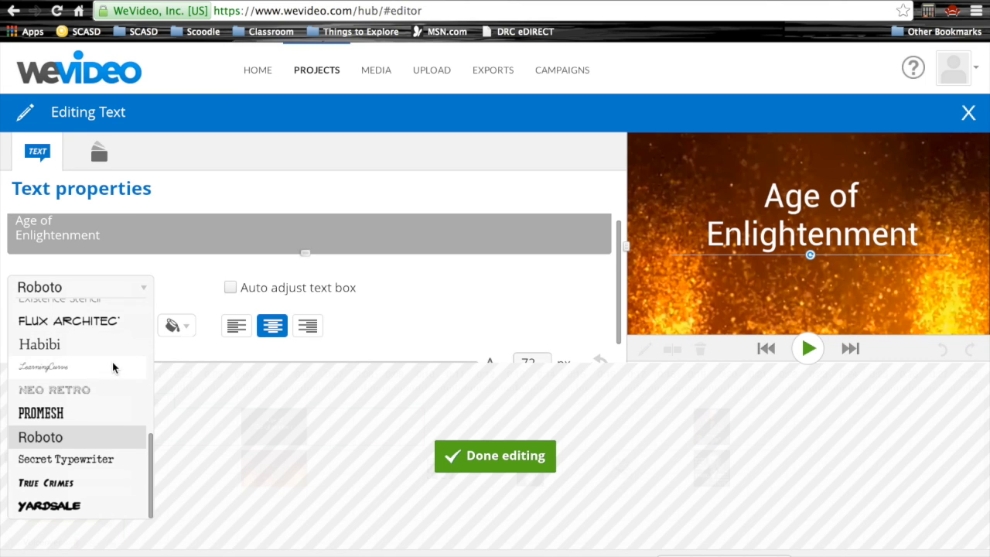
pyautogui.click(153, 467)
pyautogui.click(136, 292)
pyautogui.moveTo(151, 455); pyautogui.dragTo(147, 310)
pyautogui.moveTo(149, 425); pyautogui.dragTo(147, 355)
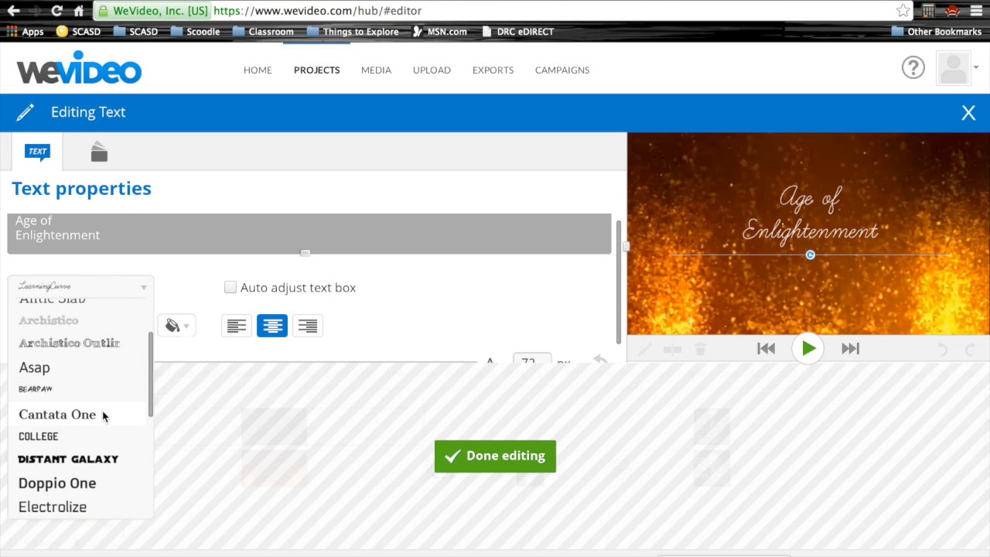
pyautogui.click(105, 414)
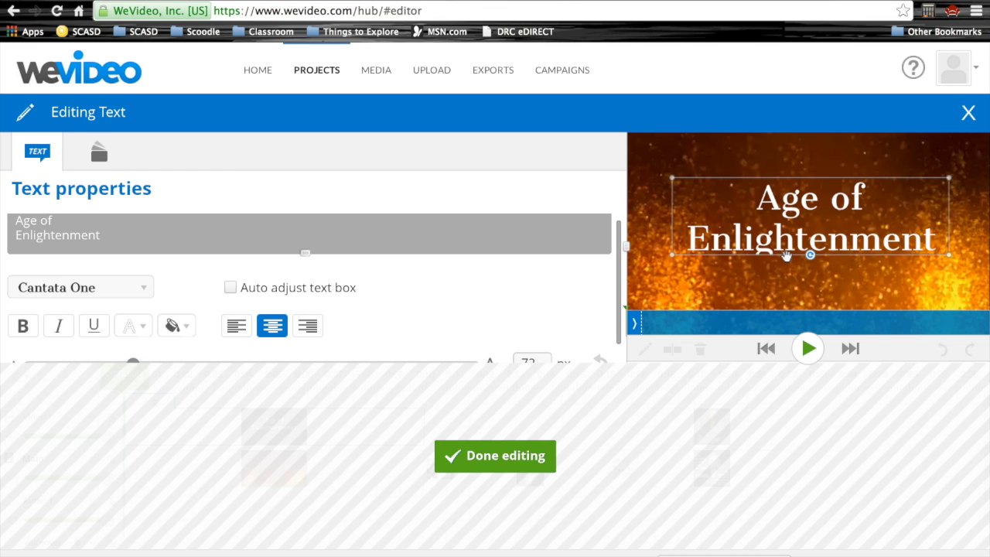
pyautogui.moveTo(950, 254); pyautogui.dragTo(948, 265)
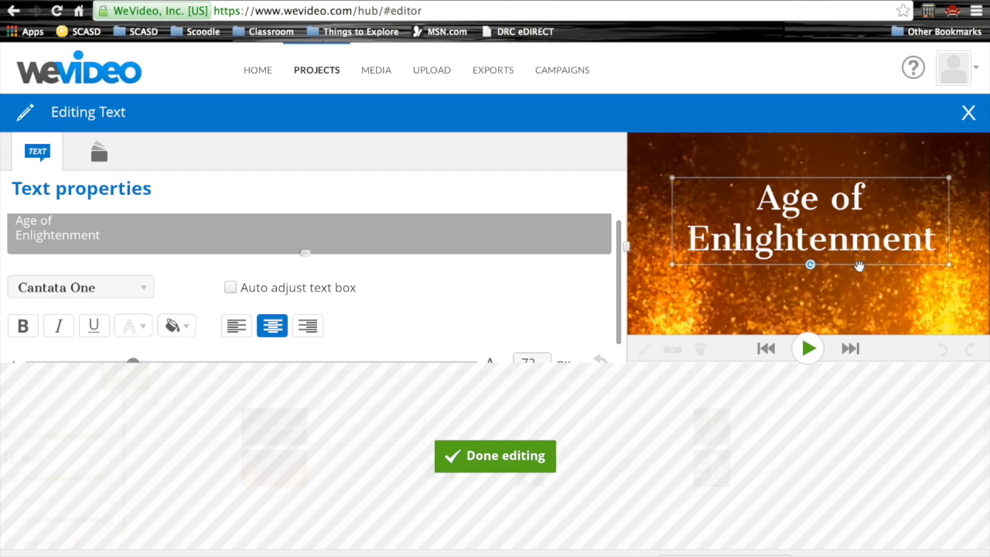
# Set the title animation's start position to x 0, y 133, check its end position and finish editing.
pyautogui.click(99, 154)
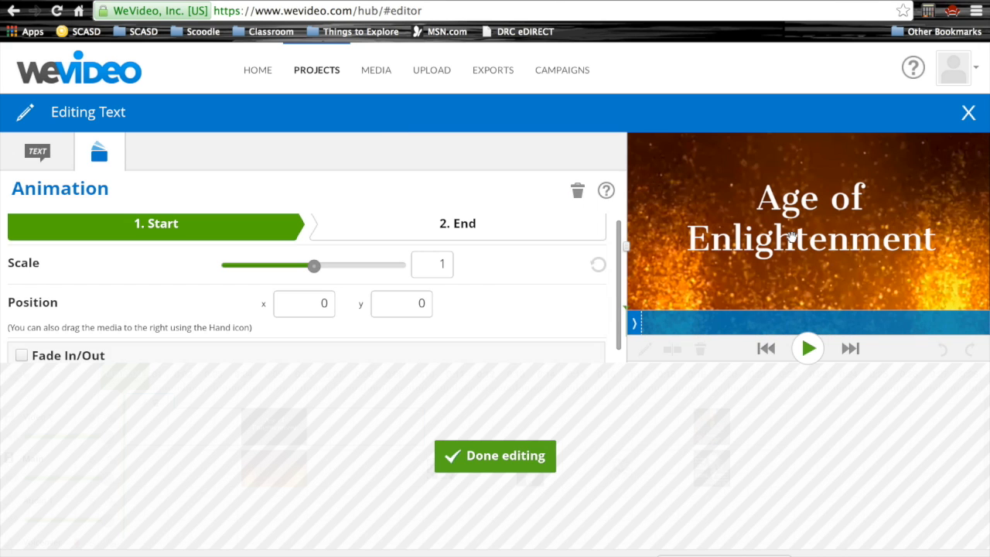
pyautogui.moveTo(833, 231); pyautogui.dragTo(837, 288)
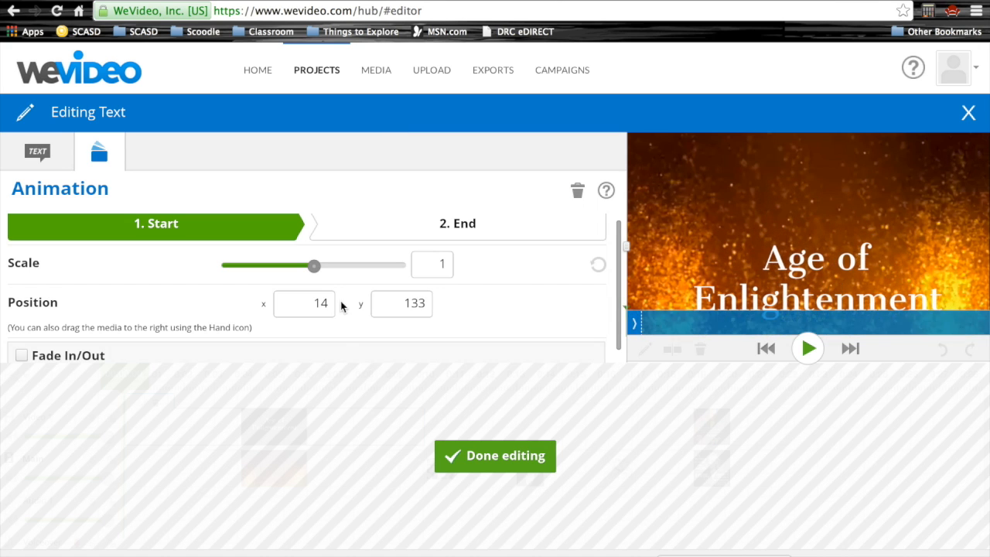
pyautogui.moveTo(334, 308); pyautogui.dragTo(315, 303)
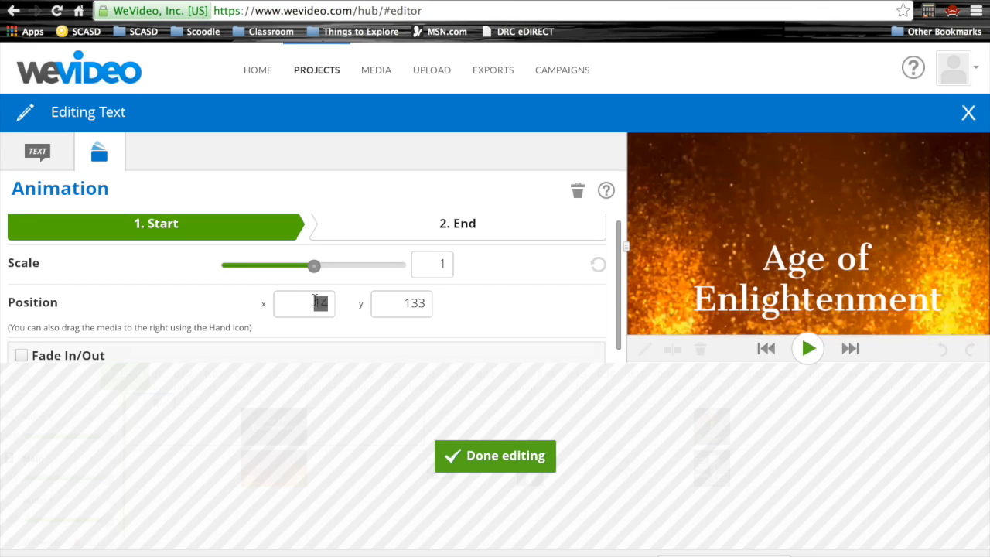
pyautogui.write('0')
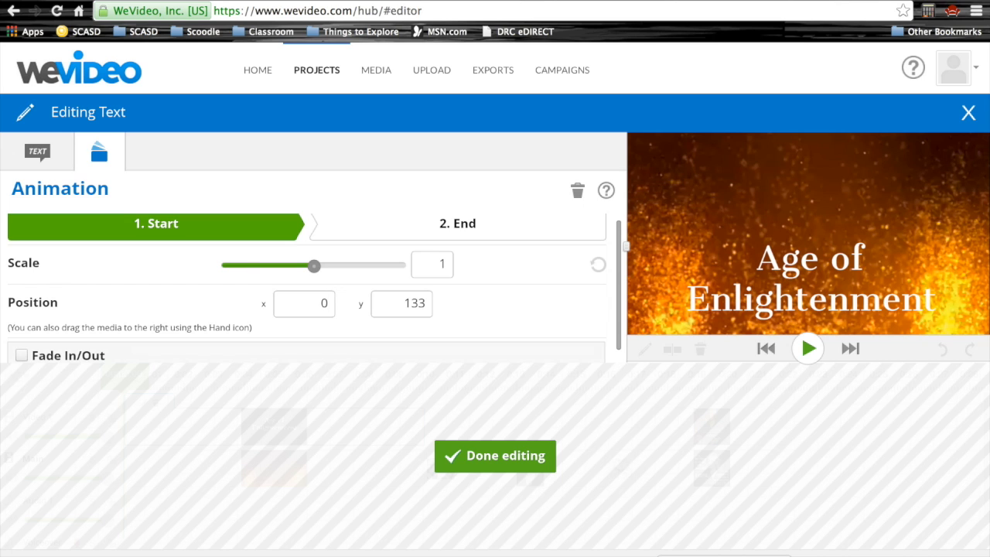
pyautogui.click(466, 226)
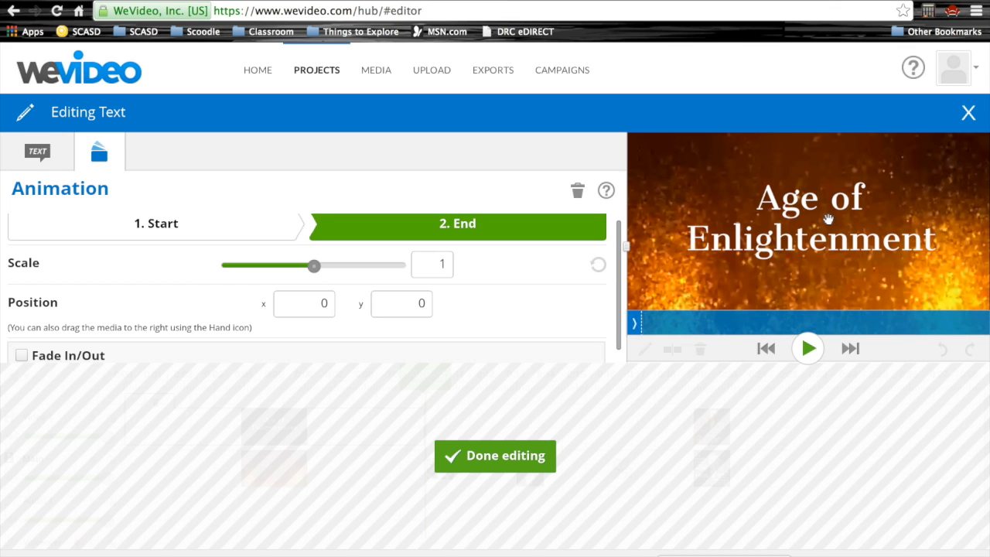
pyautogui.click(510, 454)
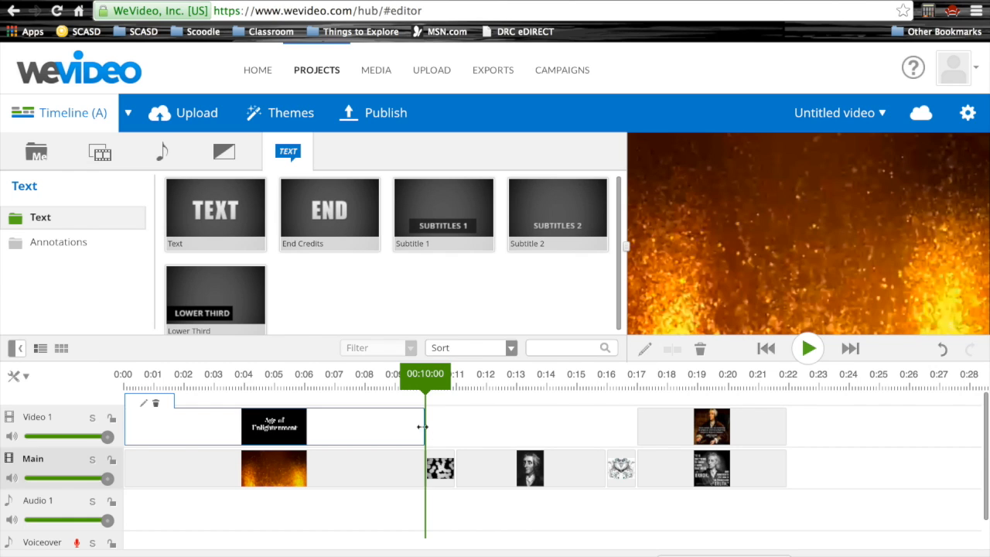
# Shorten the "Age of Enlightenment" title to end at 5 seconds and add a second Text title on Video 1 from 5 to 10 seconds.
pyautogui.moveTo(422, 426); pyautogui.dragTo(275, 425)
pyautogui.click(324, 433)
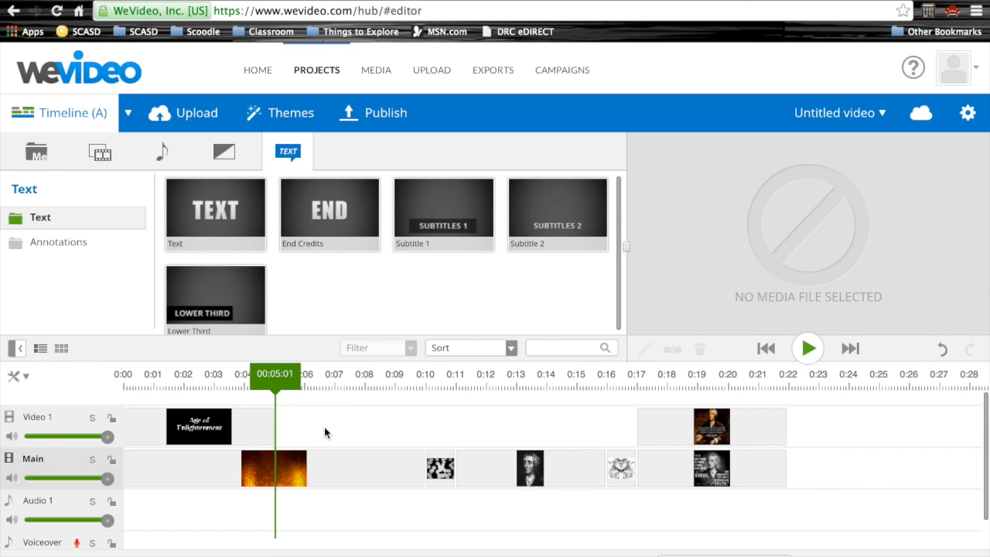
pyautogui.moveTo(248, 223); pyautogui.dragTo(311, 423)
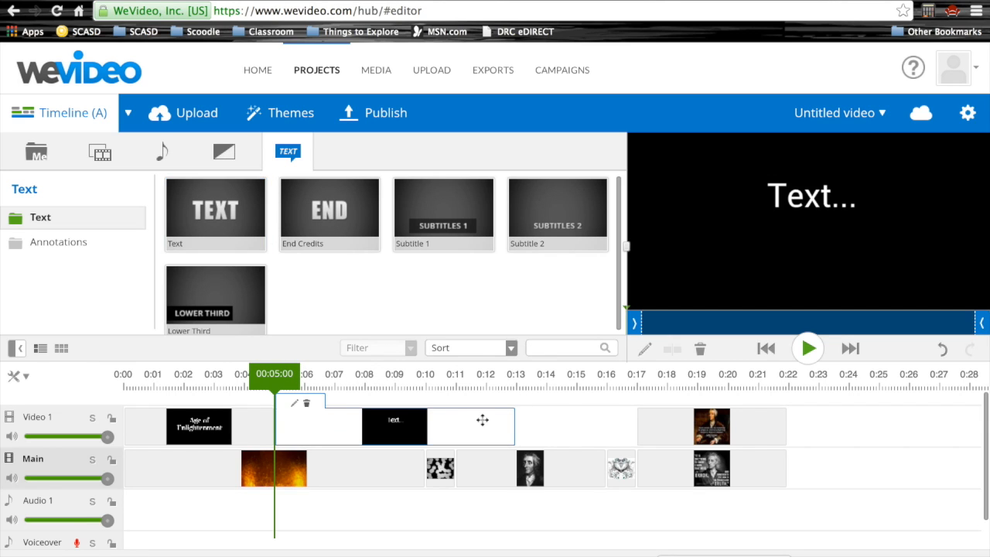
pyautogui.moveTo(515, 424); pyautogui.dragTo(424, 425)
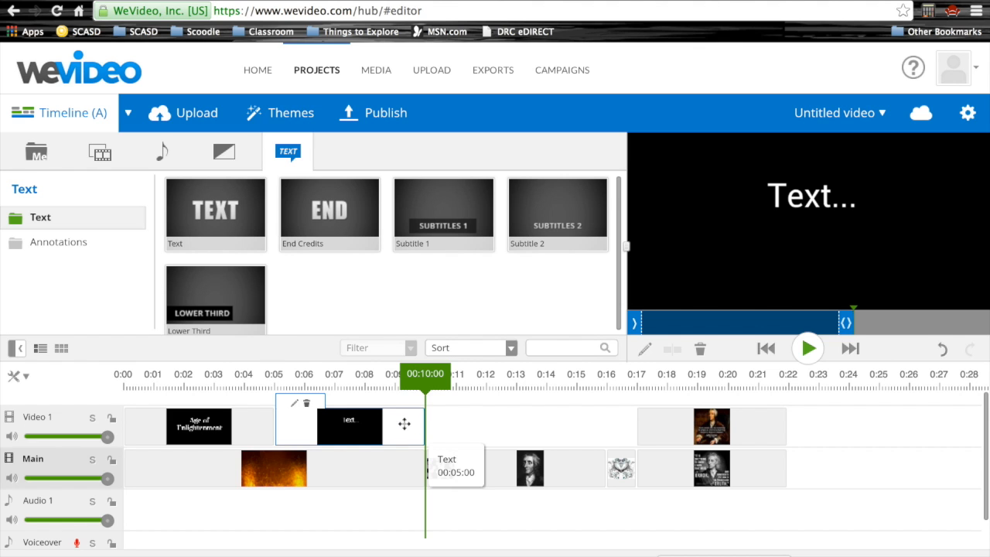
# Set the second title animation's end position to y 133.
pyautogui.doubleClick(352, 423)
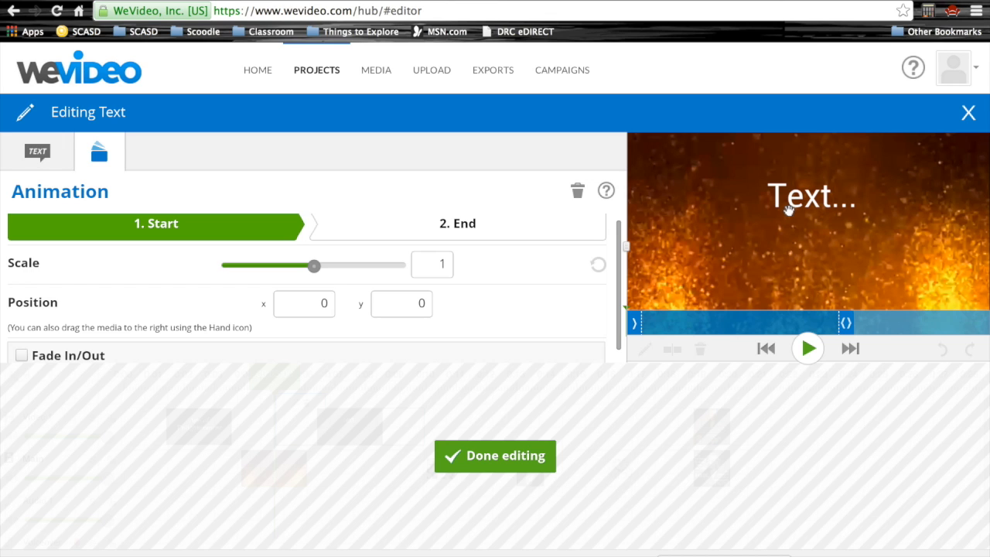
pyautogui.click(447, 232)
pyautogui.write('133')
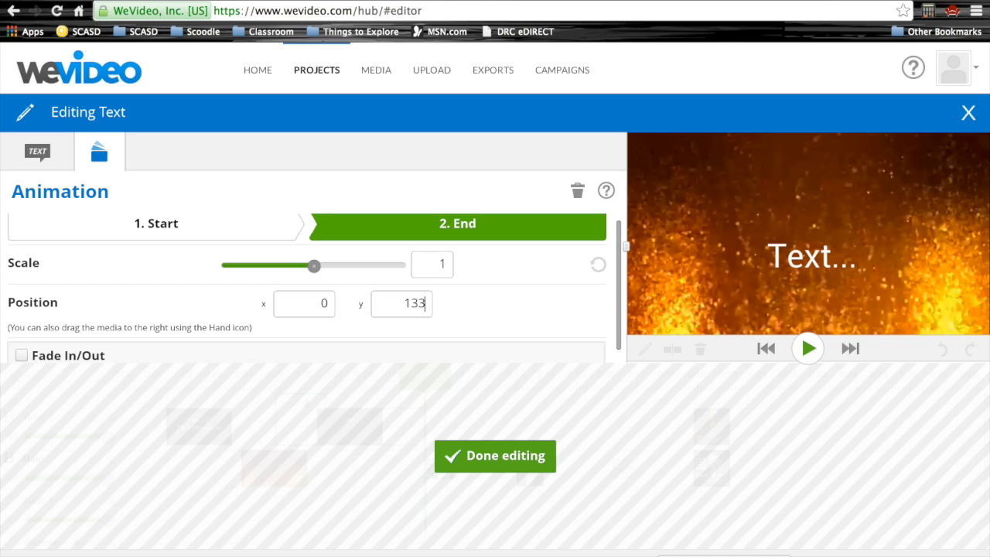
# Change the second title's text to "John Locke" in the Cantata One font and finish editing.
pyautogui.click(35, 150)
pyautogui.press('BackSpace')
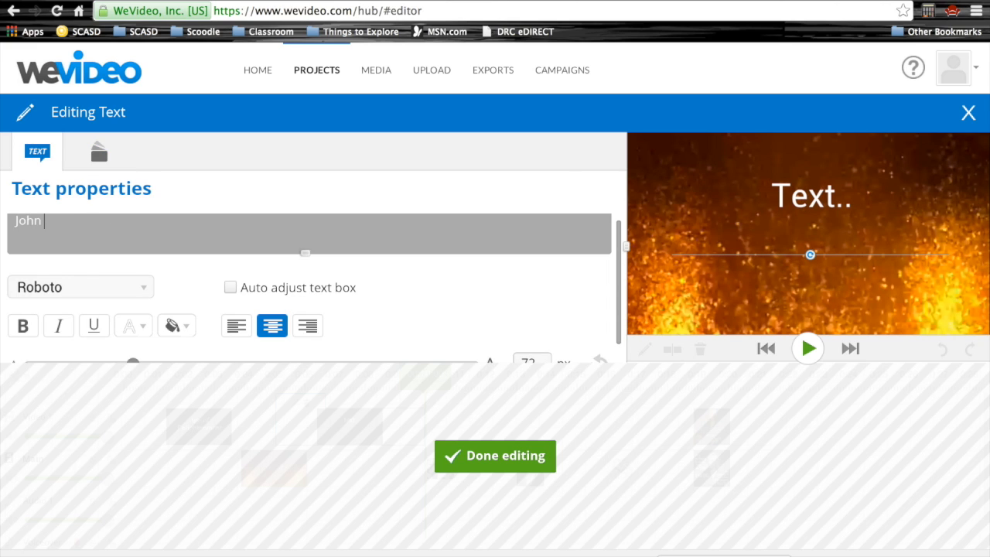
pyautogui.click(144, 287)
pyautogui.moveTo(151, 436); pyautogui.dragTo(149, 327)
pyautogui.click(89, 427)
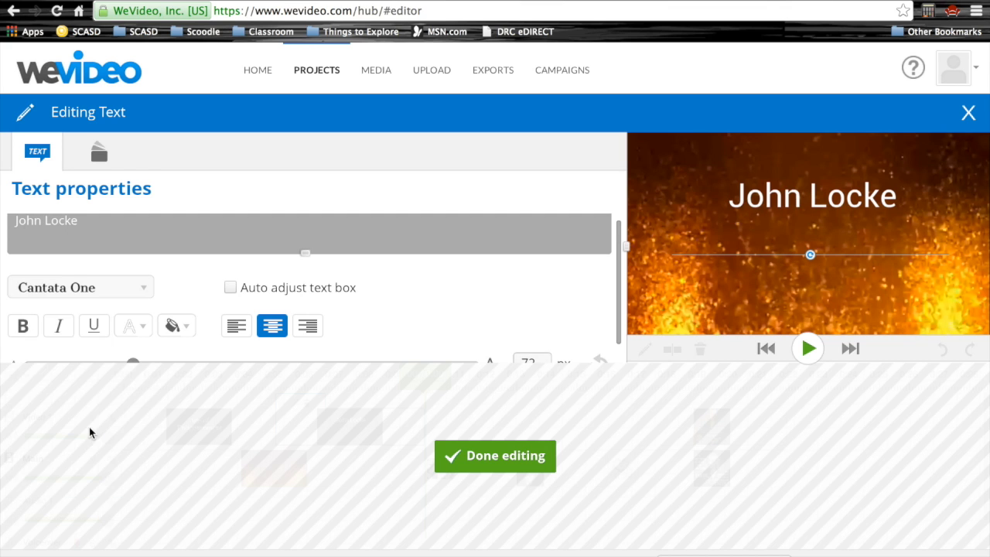
pyautogui.click(509, 461)
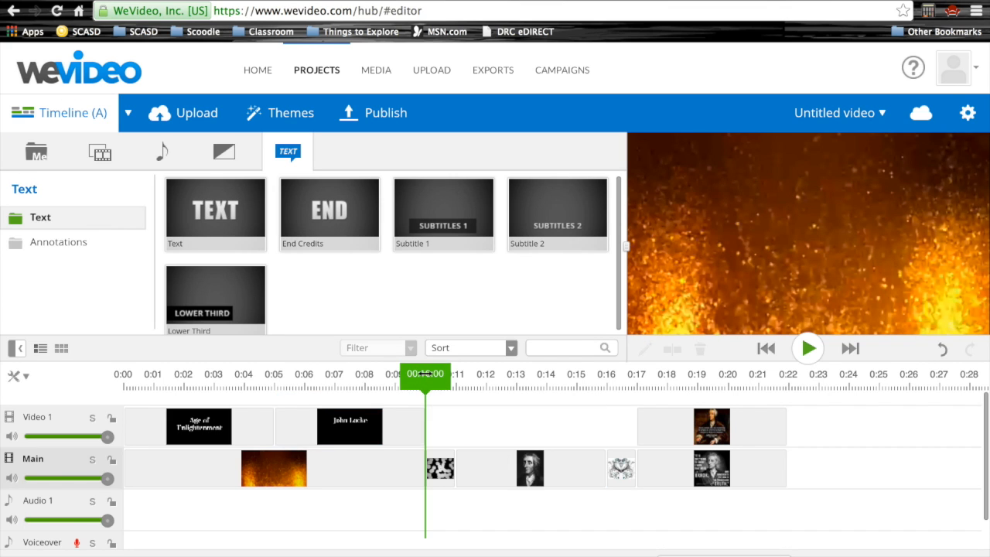
# Play the video from the beginning to about 12 seconds to check both titles, and return the playhead to the start.
pyautogui.moveTo(424, 374); pyautogui.dragTo(104, 385)
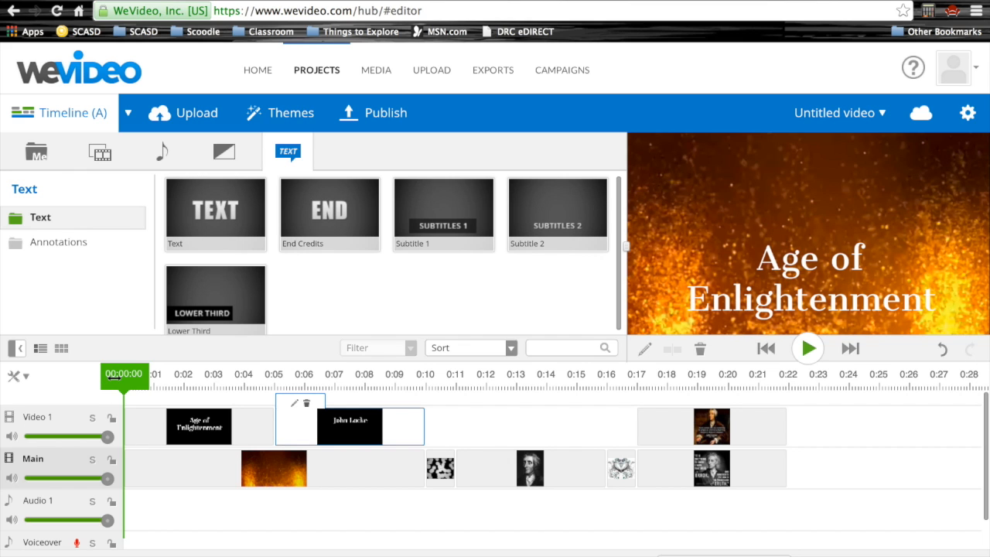
pyautogui.press('space')
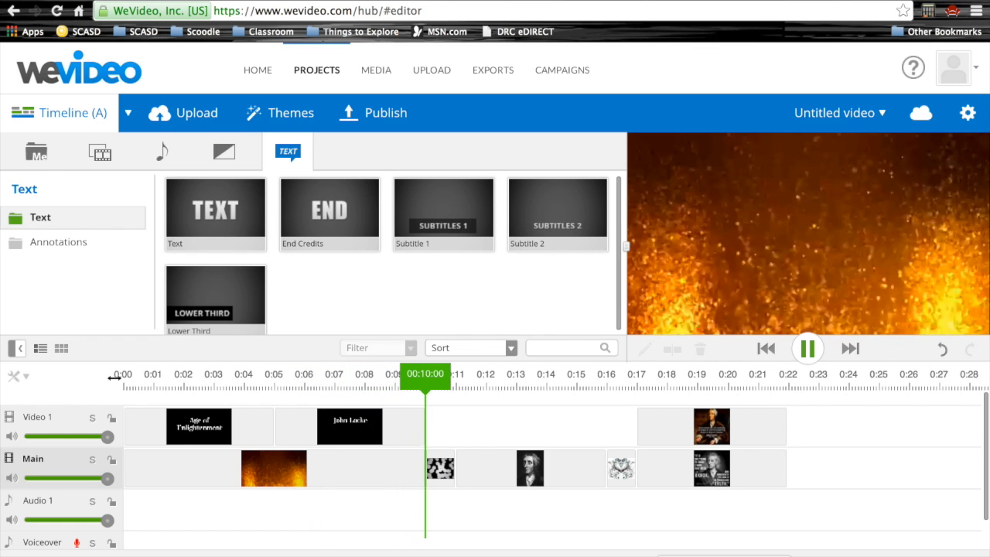
pyautogui.press('space')
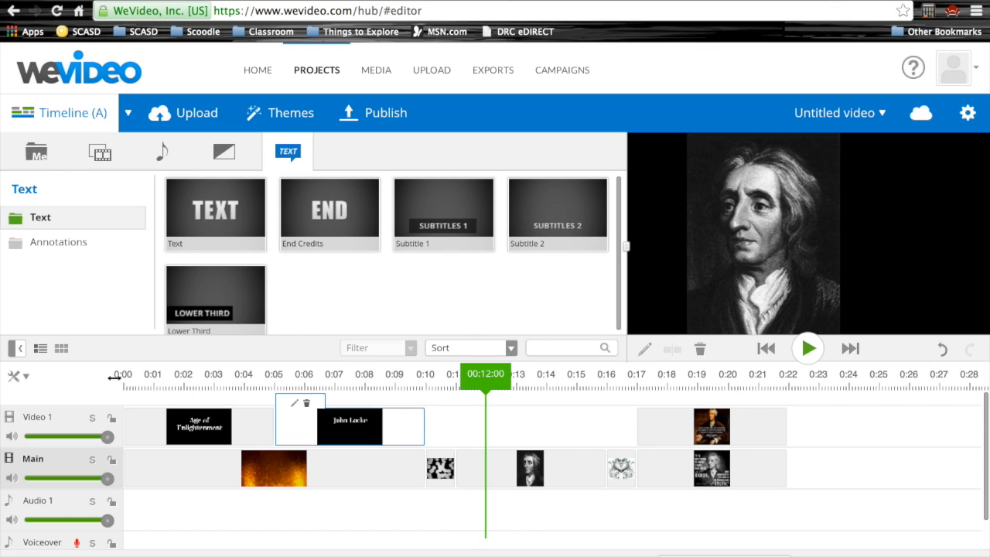
pyautogui.moveTo(485, 374); pyautogui.dragTo(85, 370)
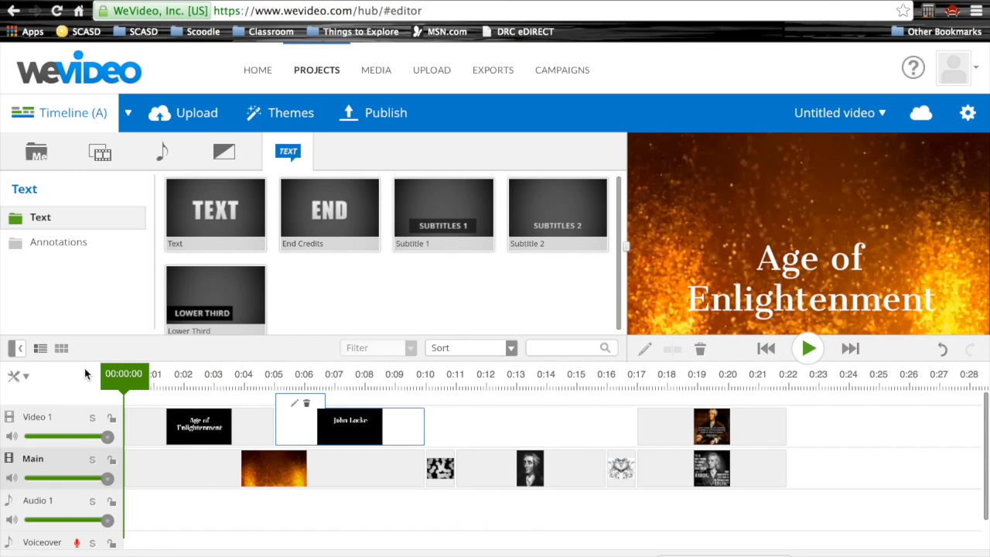
# Open the Historic - 1600-1800 category of the free music and listen to the Flute concert track.
pyautogui.click(160, 159)
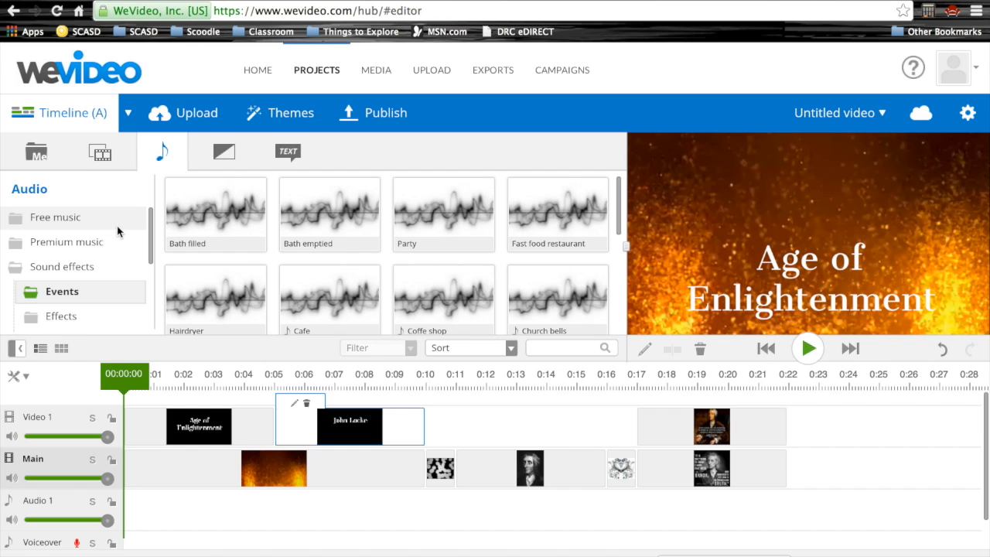
pyautogui.click(95, 224)
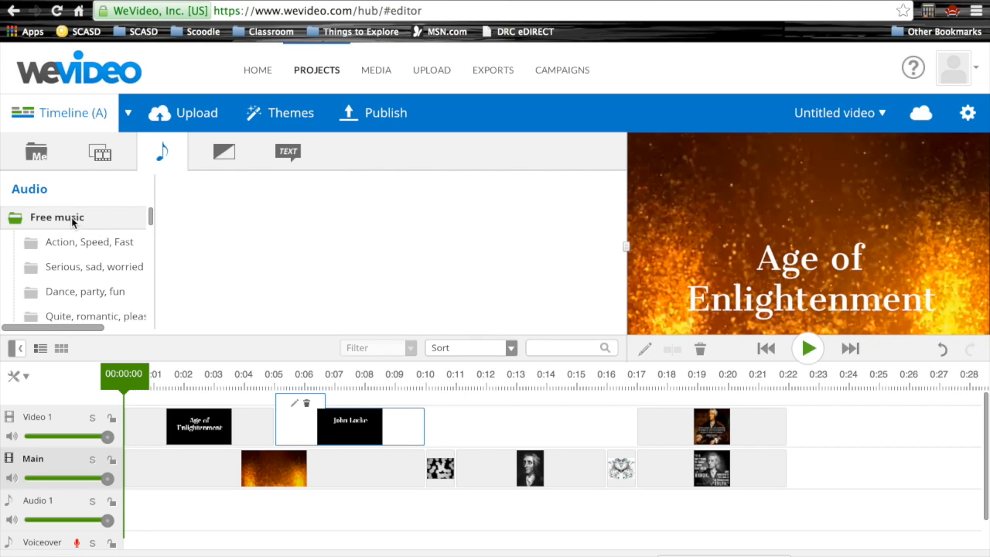
pyautogui.moveTo(148, 217); pyautogui.dragTo(153, 246)
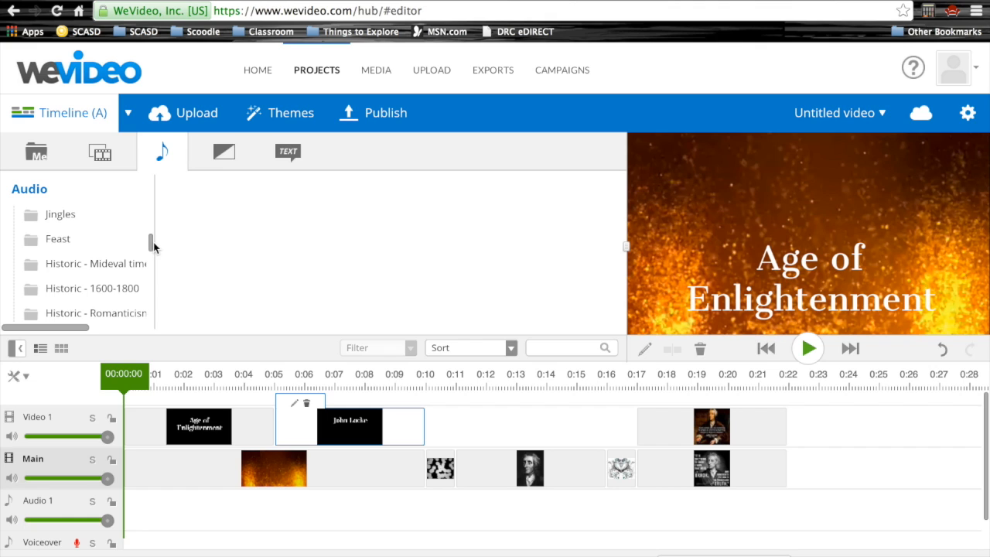
pyautogui.click(123, 288)
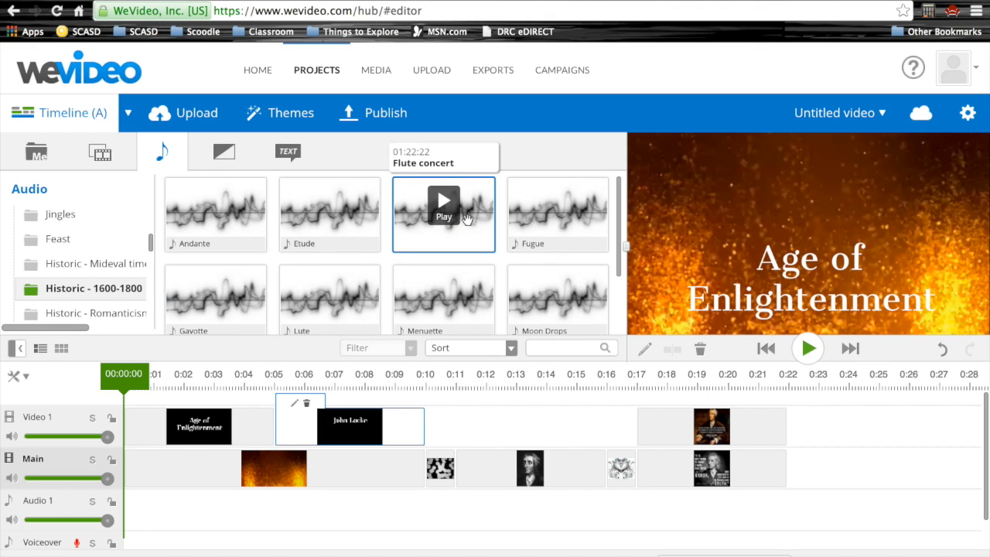
pyautogui.press('XF86AudioRaiseVolume')
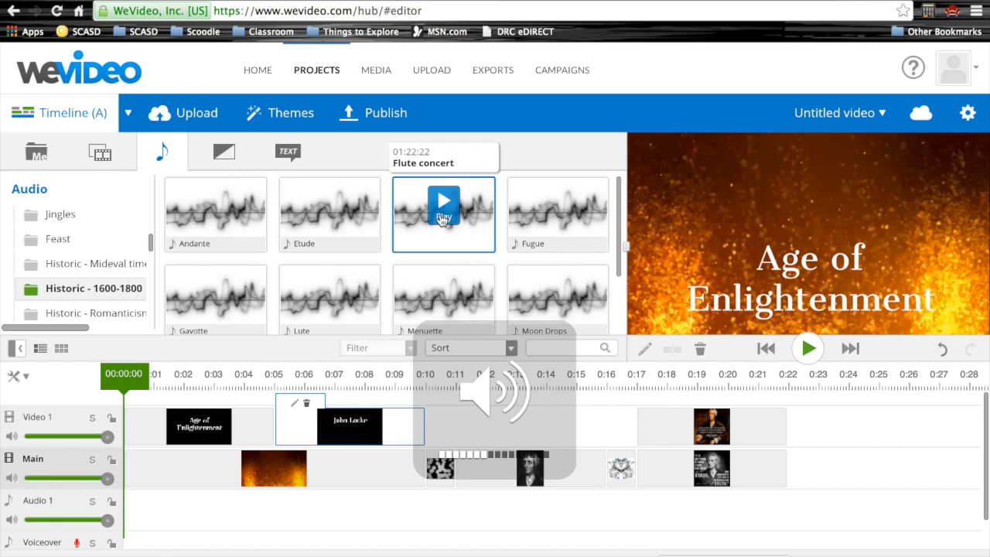
pyautogui.click(441, 205)
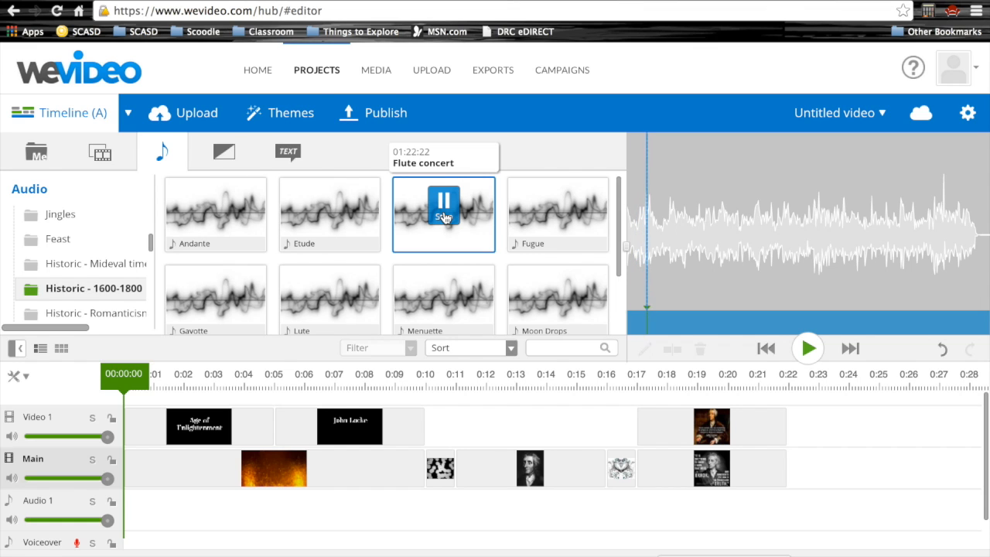
pyautogui.click(445, 218)
# Add Flute concert at the start of Audio 1 and trim its end to 00:21:20, level with the last image clips.
pyautogui.moveTo(420, 227); pyautogui.dragTo(165, 481)
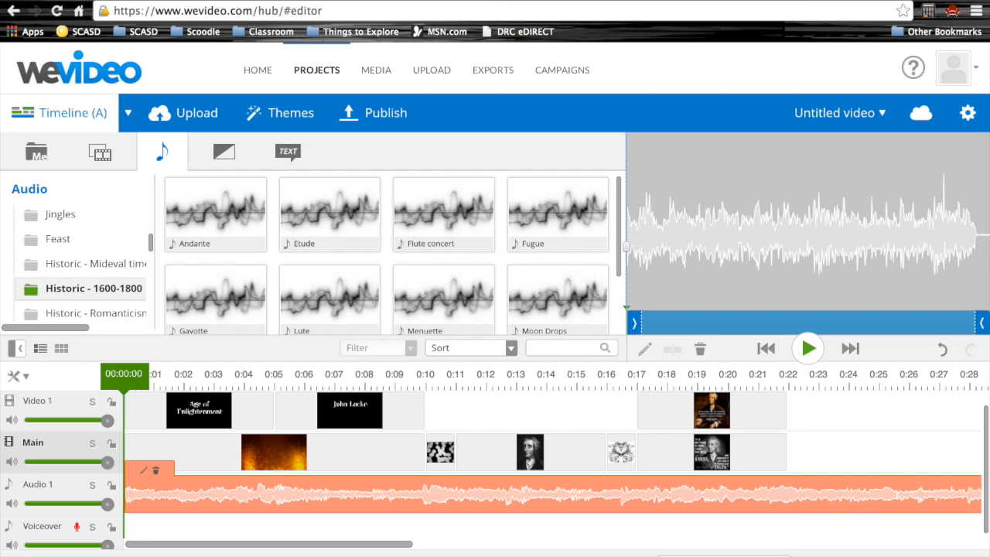
pyautogui.moveTo(724, 556); pyautogui.dragTo(703, 555)
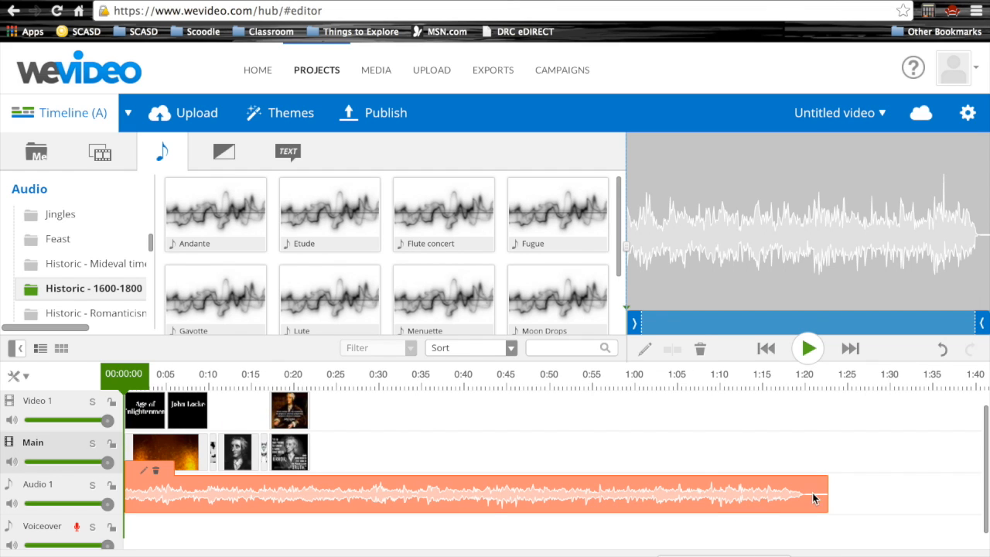
pyautogui.moveTo(823, 492); pyautogui.dragTo(308, 501)
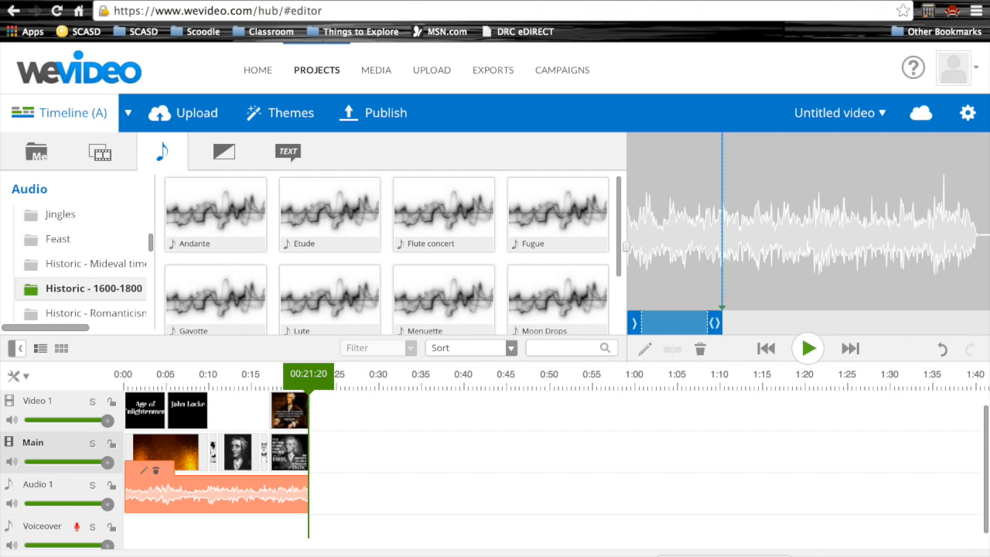
# Extend the Flute concert clip's end to 00:22:00 and look at its audio level and fade settings.
pyautogui.moveTo(866, 555); pyautogui.dragTo(919, 556)
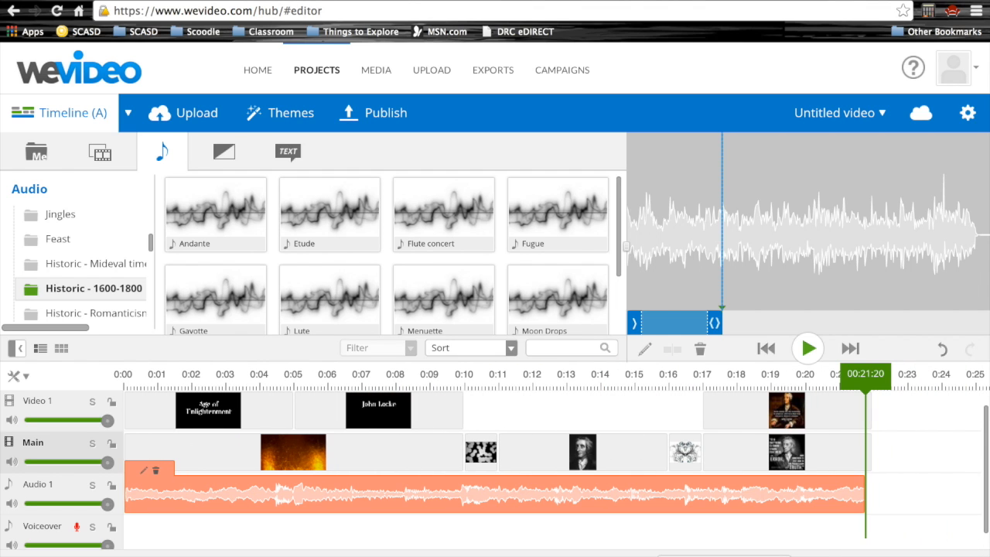
pyautogui.moveTo(858, 490); pyautogui.dragTo(870, 492)
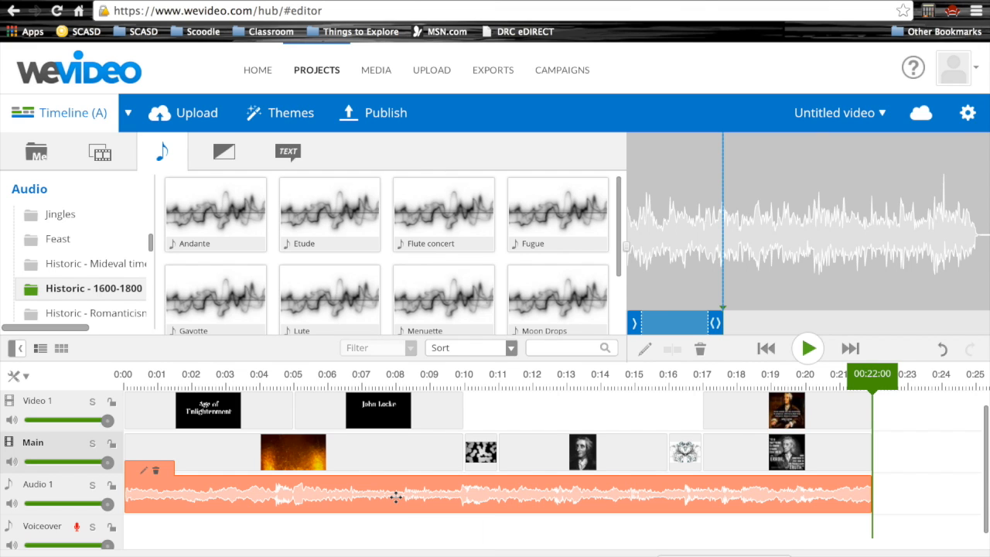
pyautogui.doubleClick(395, 498)
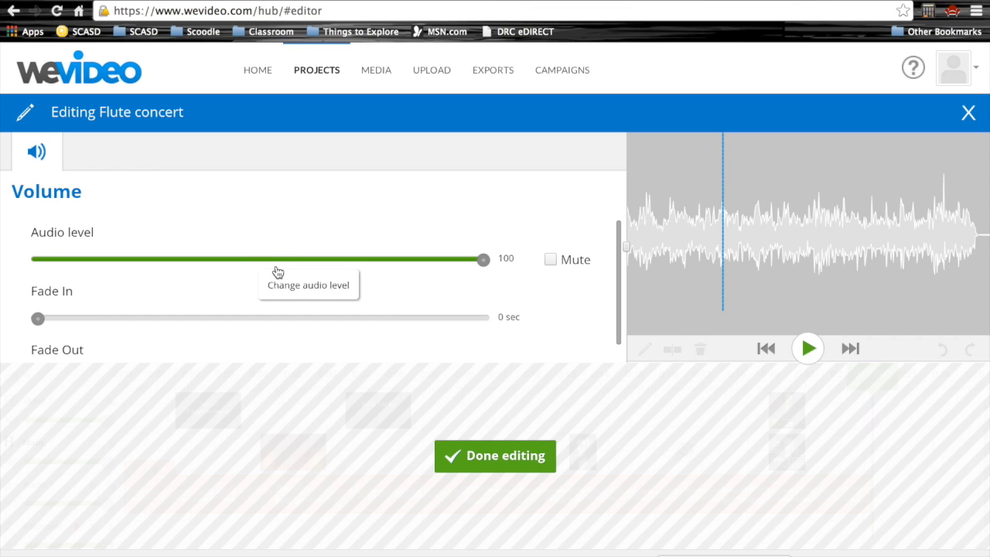
pyautogui.click(485, 458)
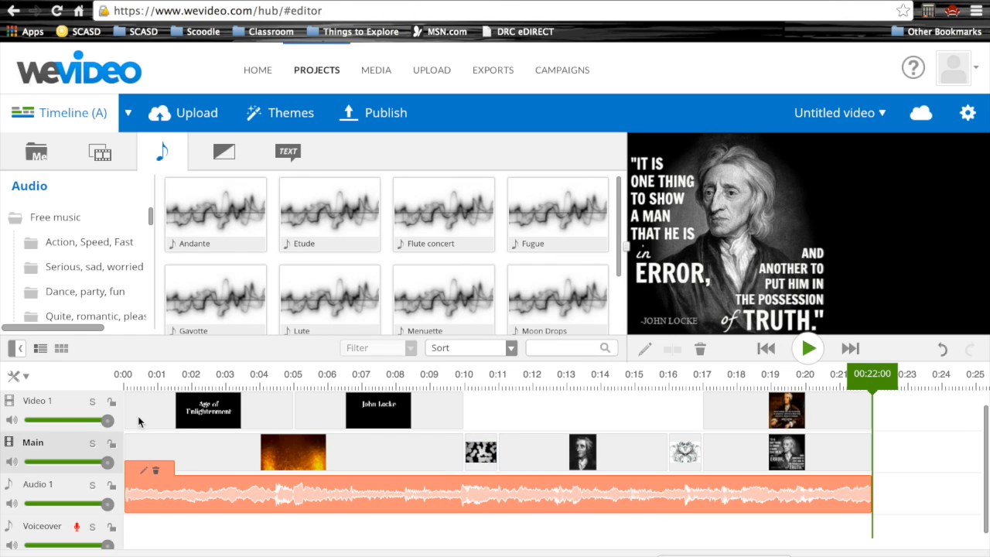
# Show clip volume on the timeline and add a lowered volume point to Flute concert at 00:10:01.
pyautogui.click(25, 378)
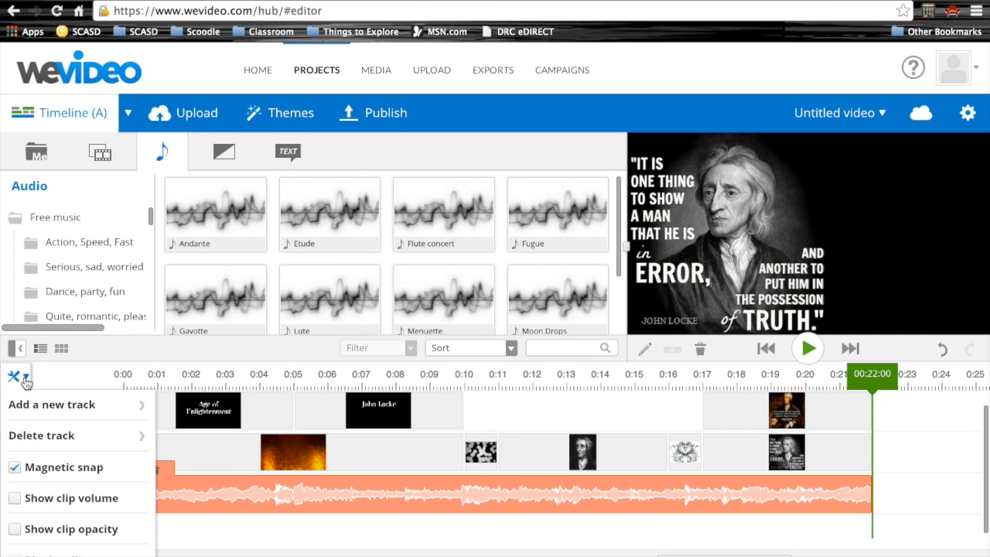
pyautogui.click(15, 500)
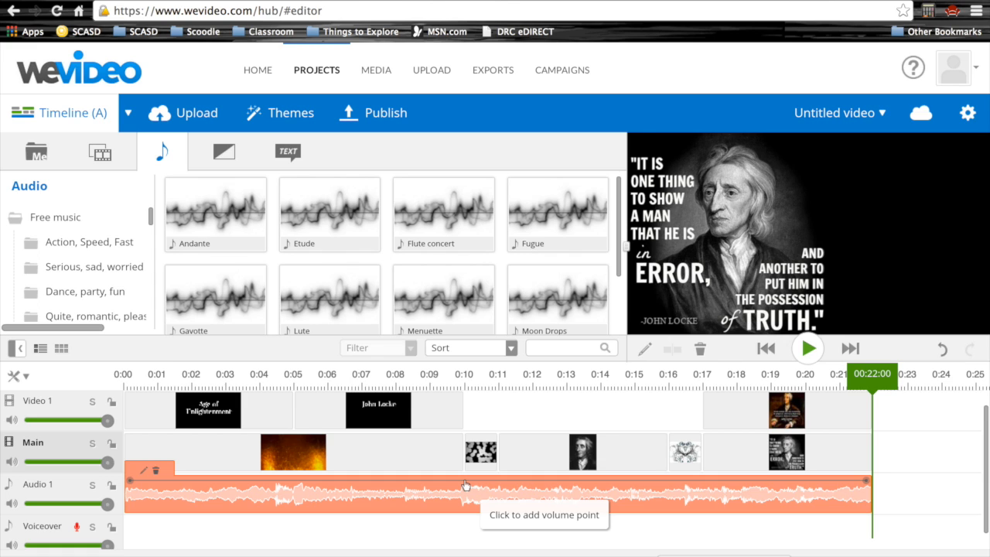
pyautogui.click(465, 485)
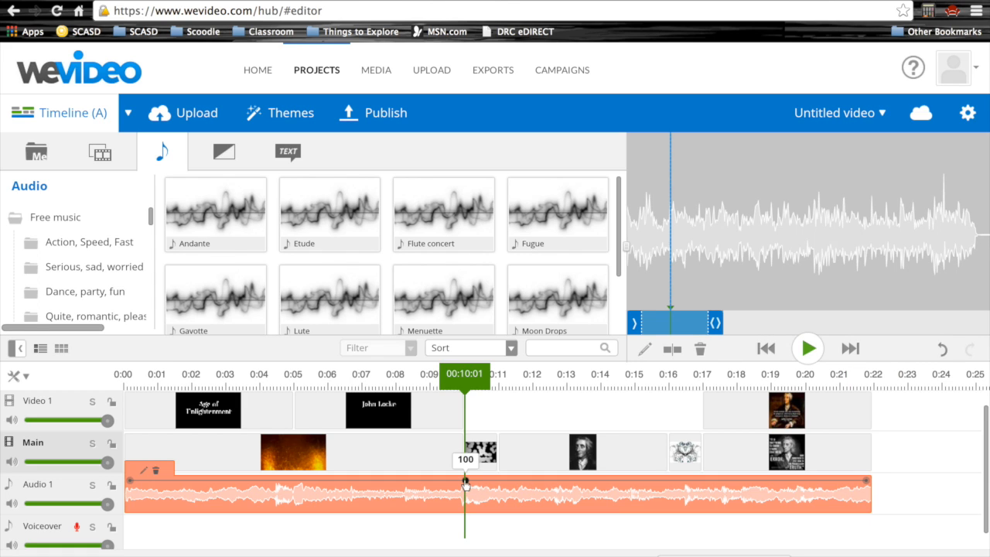
pyautogui.moveTo(465, 484); pyautogui.dragTo(464, 496)
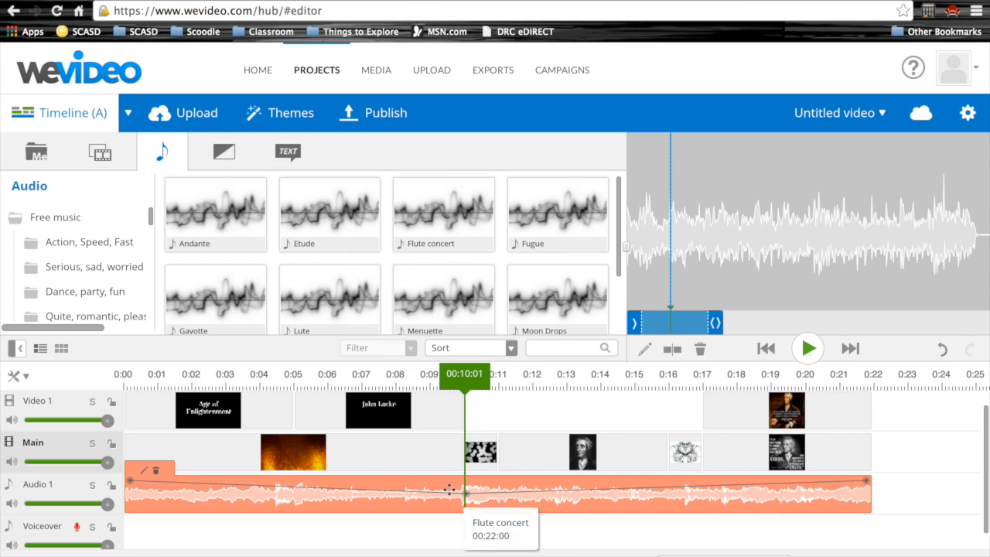
# Add a full-volume point just before the lowered one and lower the music clip's end point to 55.
pyautogui.moveTo(453, 497); pyautogui.dragTo(452, 485)
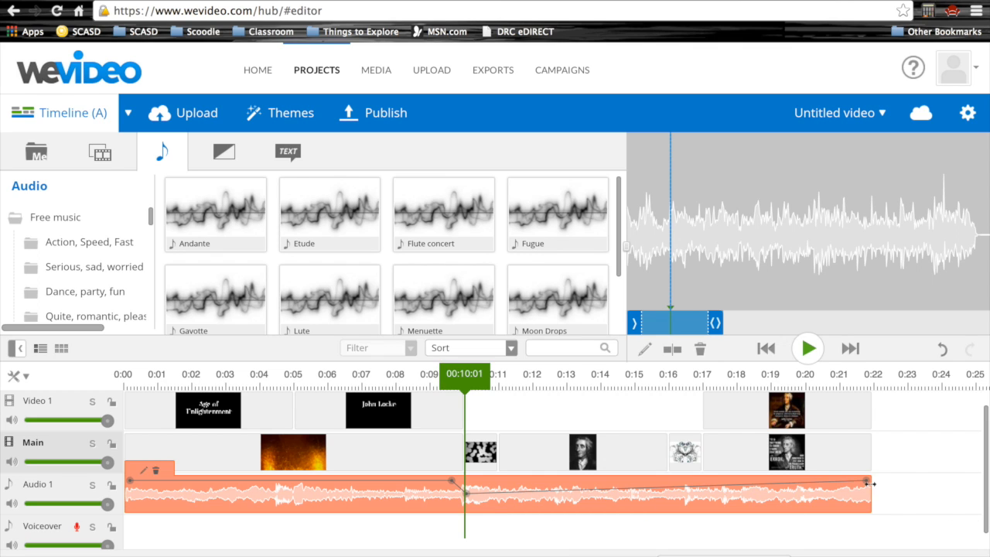
pyautogui.moveTo(864, 482); pyautogui.dragTo(864, 495)
pyautogui.moveTo(466, 495); pyautogui.dragTo(466, 495)
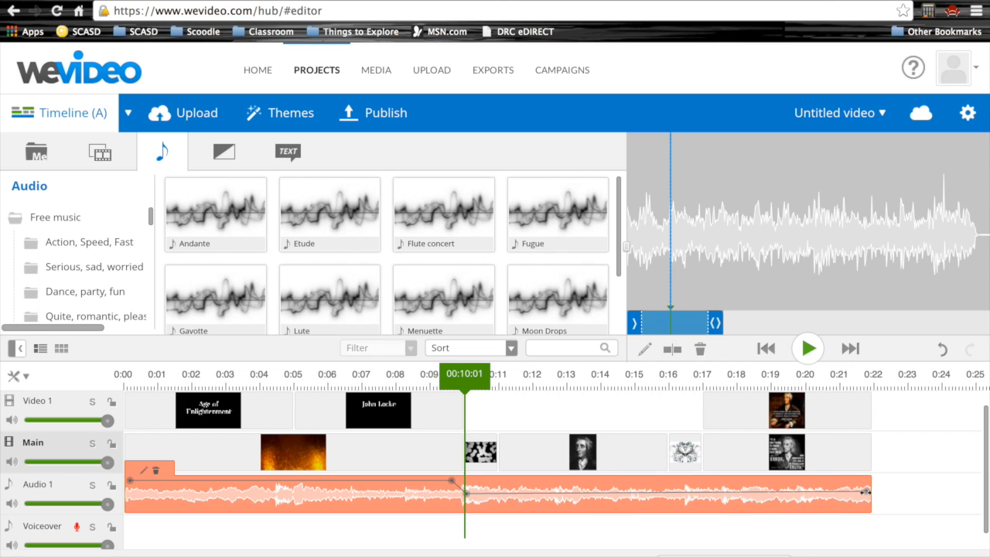
pyautogui.moveTo(864, 493); pyautogui.dragTo(866, 494)
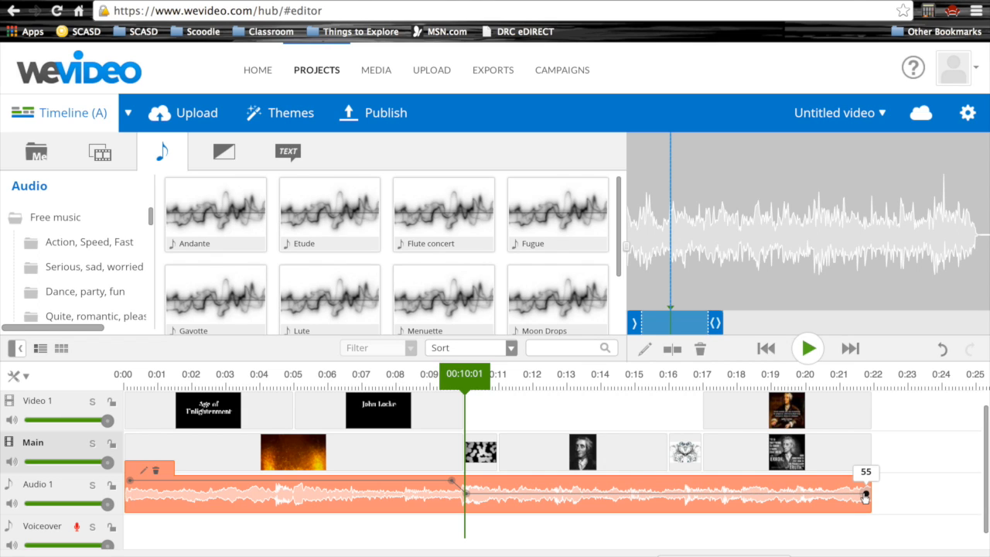
pyautogui.moveTo(865, 495); pyautogui.dragTo(865, 495)
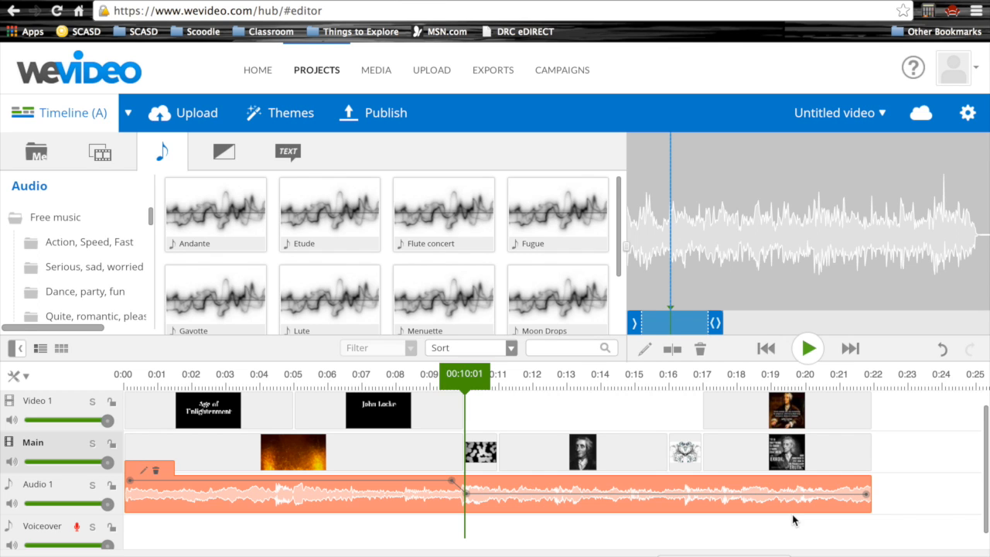
# Record a microphone voiceover of about 5 seconds starting at 00:11:01 and save it to the Voiceover track.
pyautogui.click(466, 375)
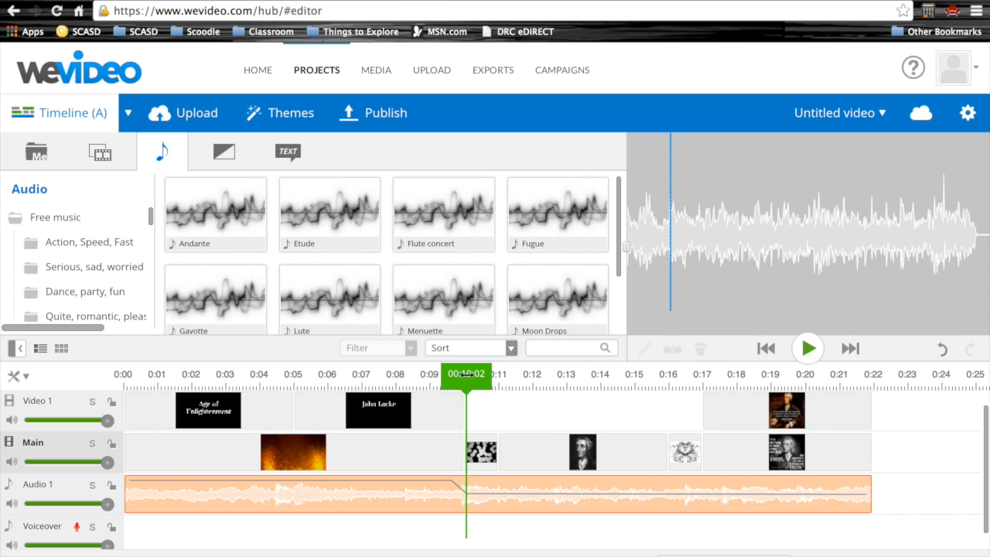
pyautogui.moveTo(465, 375); pyautogui.dragTo(499, 373)
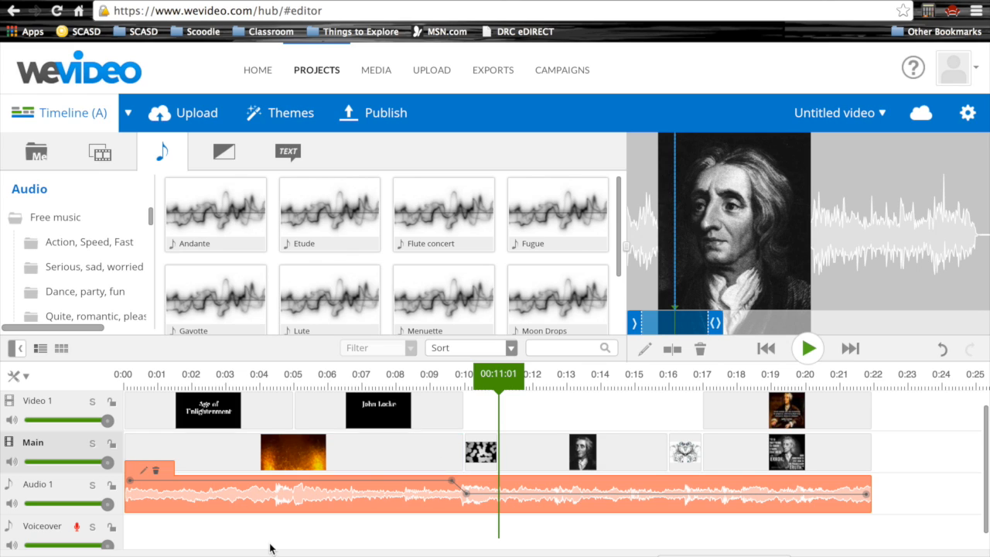
pyautogui.click(77, 529)
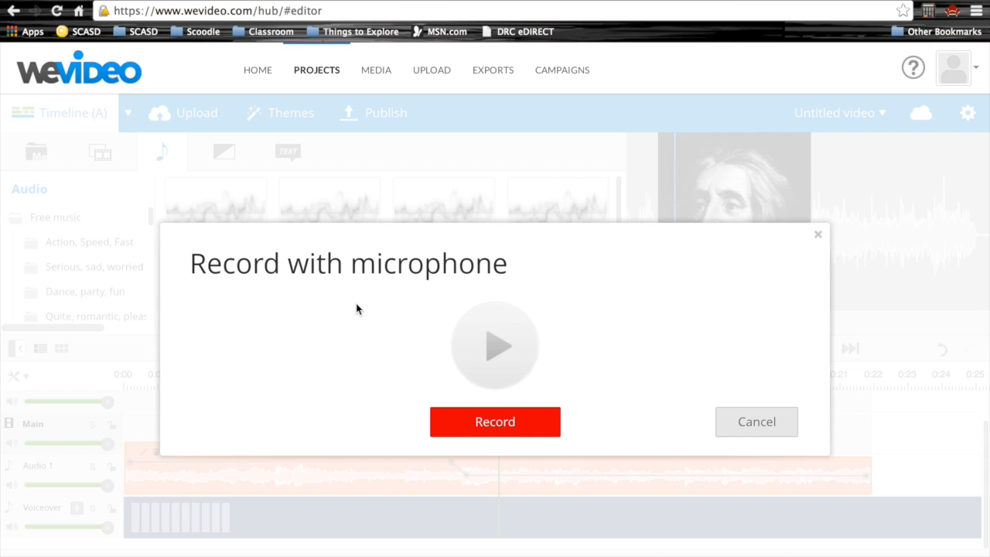
pyautogui.click(496, 422)
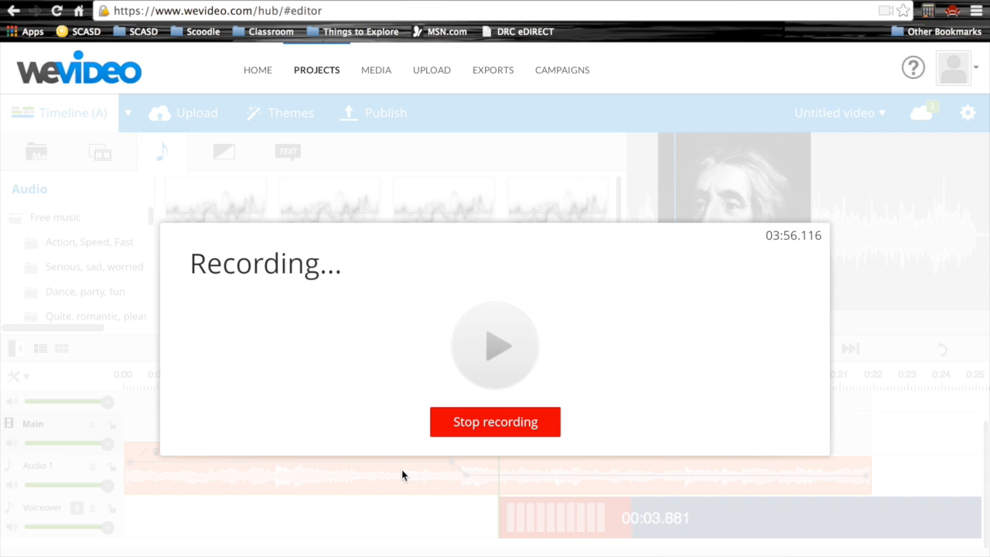
pyautogui.click(482, 422)
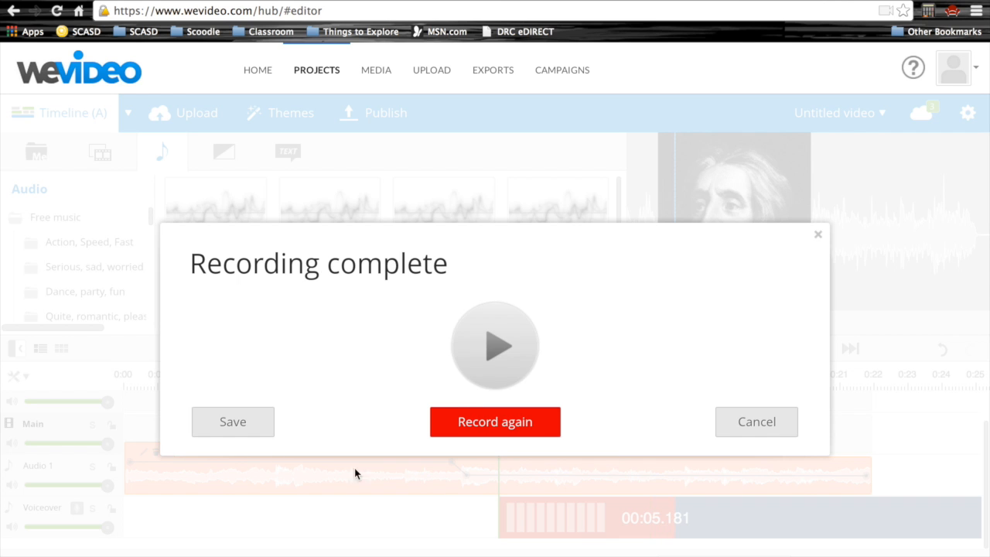
pyautogui.click(232, 421)
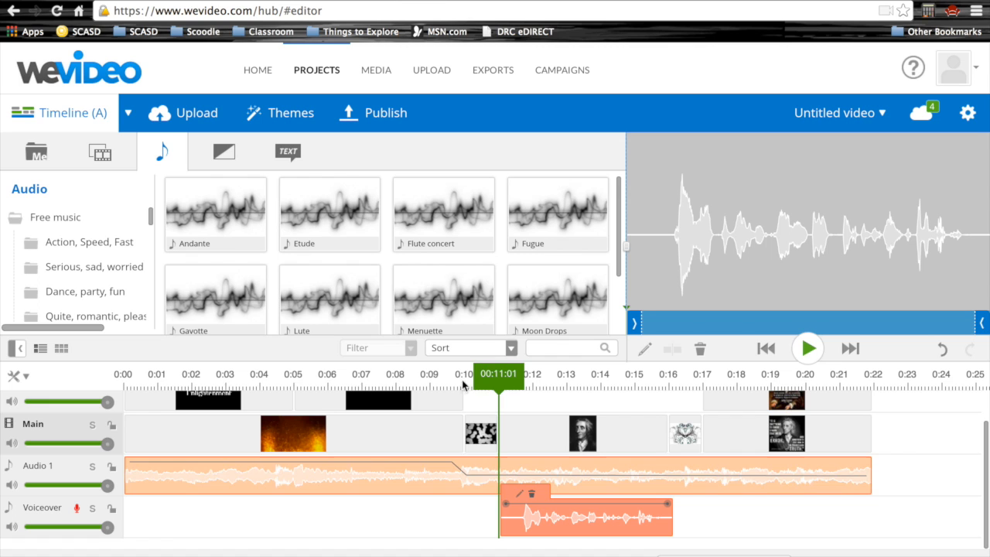
# Play the video from the beginning to about 16 seconds to check the voiceover against the music, and return the playhead to 00:04:03.
pyautogui.moveTo(492, 373); pyautogui.dragTo(125, 374)
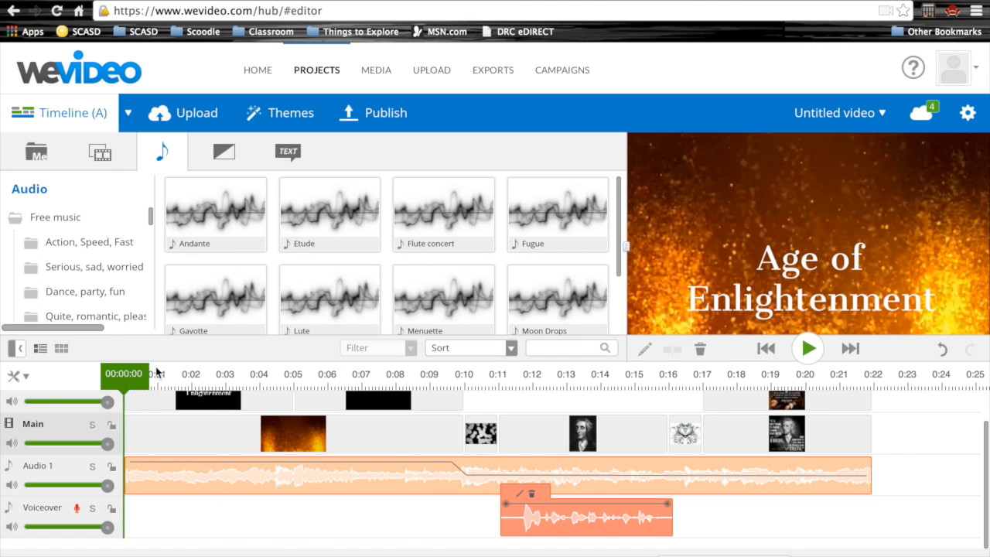
pyautogui.click(808, 348)
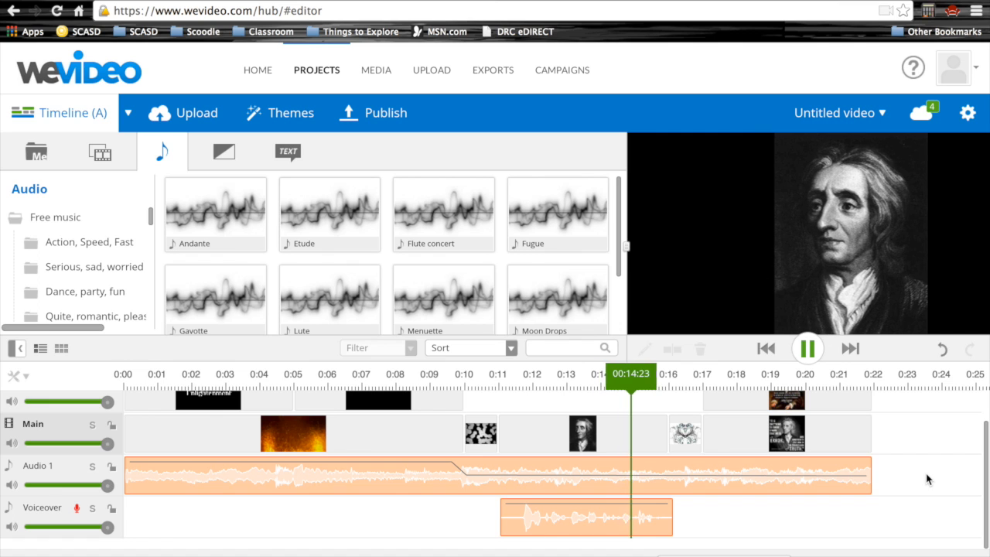
pyautogui.click(808, 349)
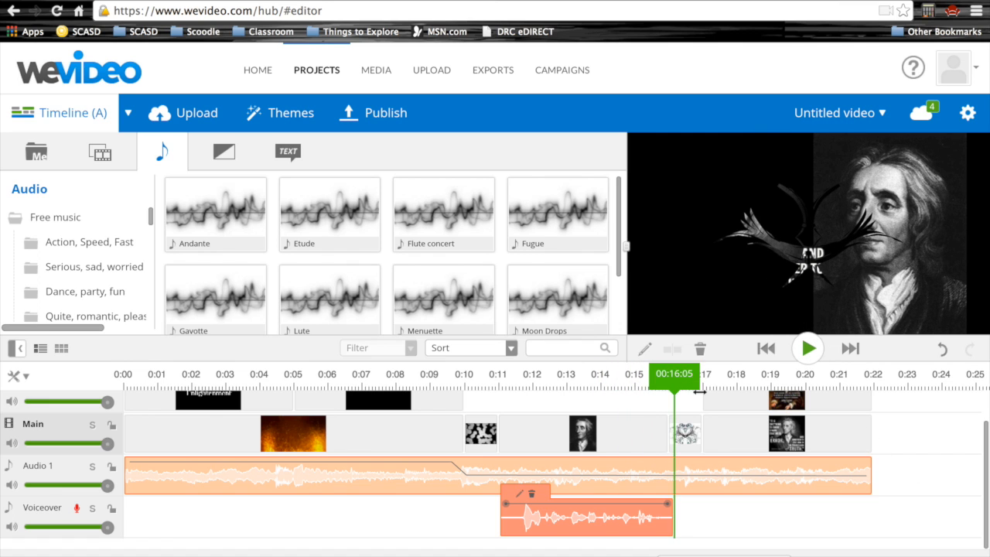
pyautogui.moveTo(684, 374); pyautogui.dragTo(263, 373)
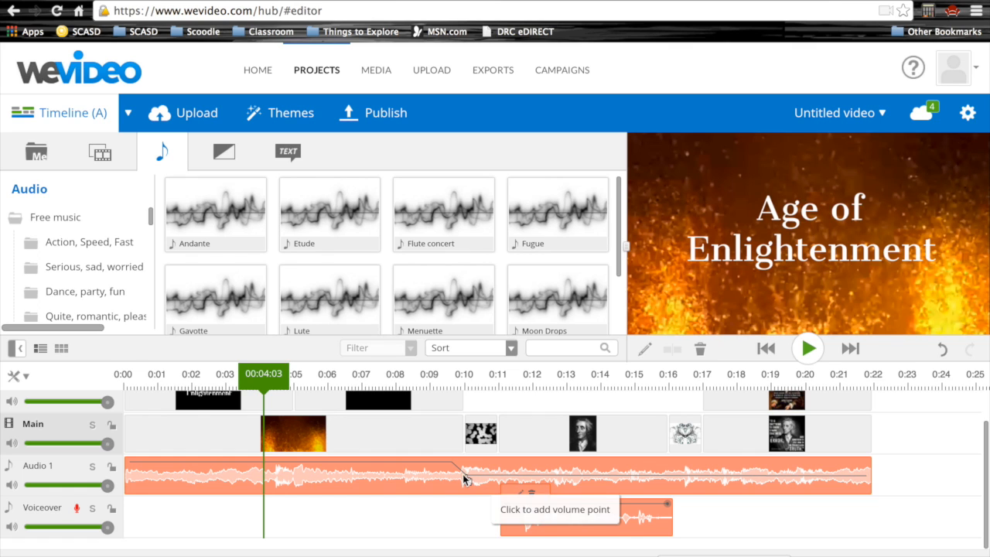
# Lower the music volume further from 00:10:05 to the clip's end and play the voiceover section to about 16 seconds.
pyautogui.click(466, 479)
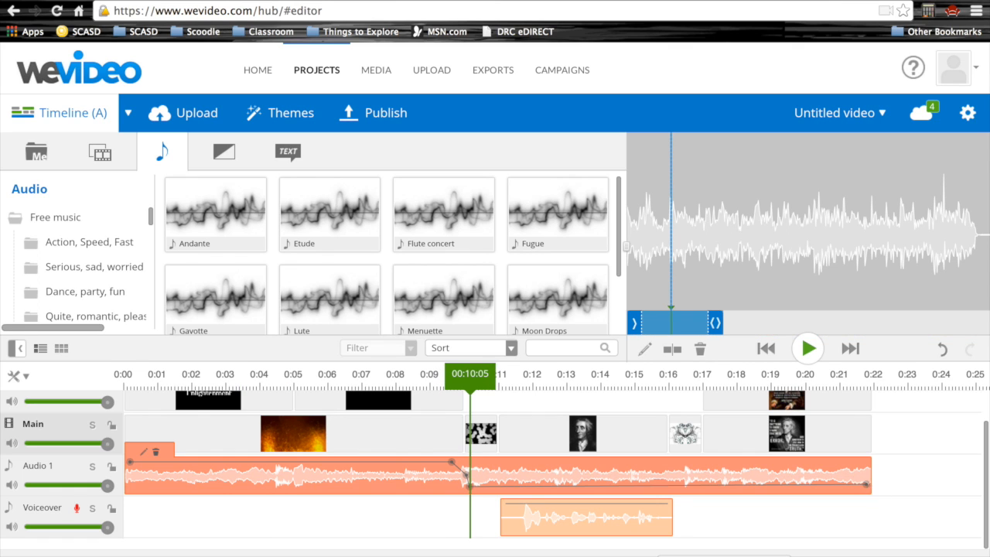
pyautogui.moveTo(865, 485); pyautogui.dragTo(865, 487)
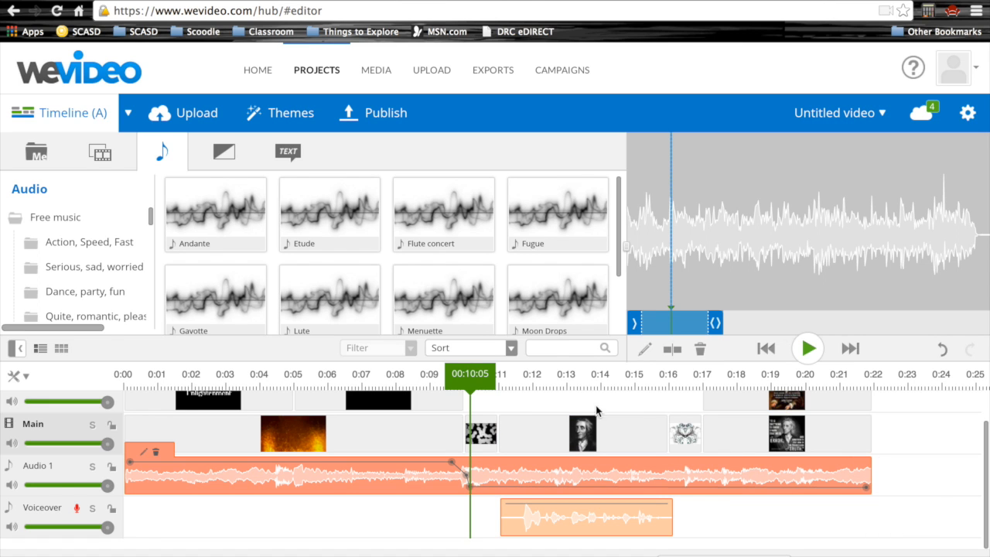
pyautogui.click(809, 349)
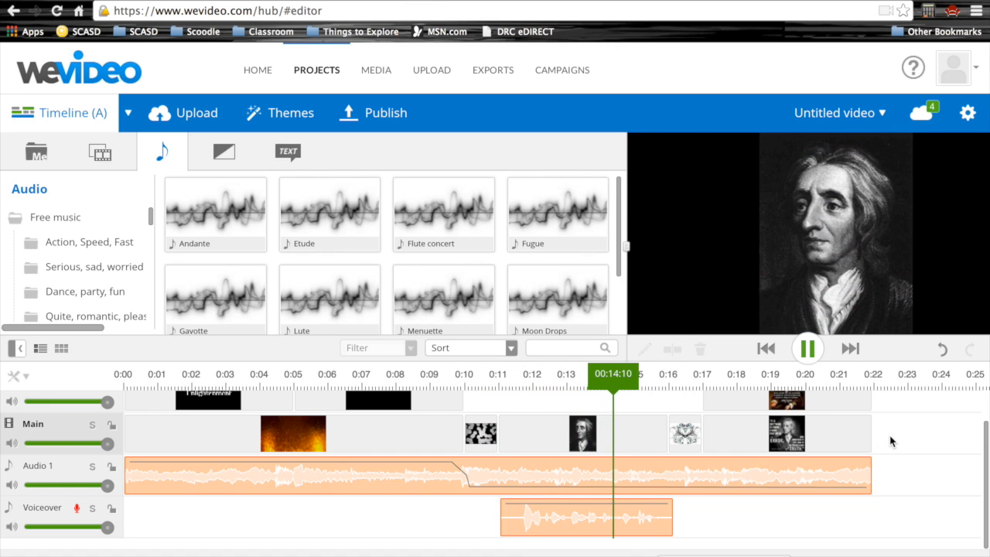
pyautogui.click(807, 348)
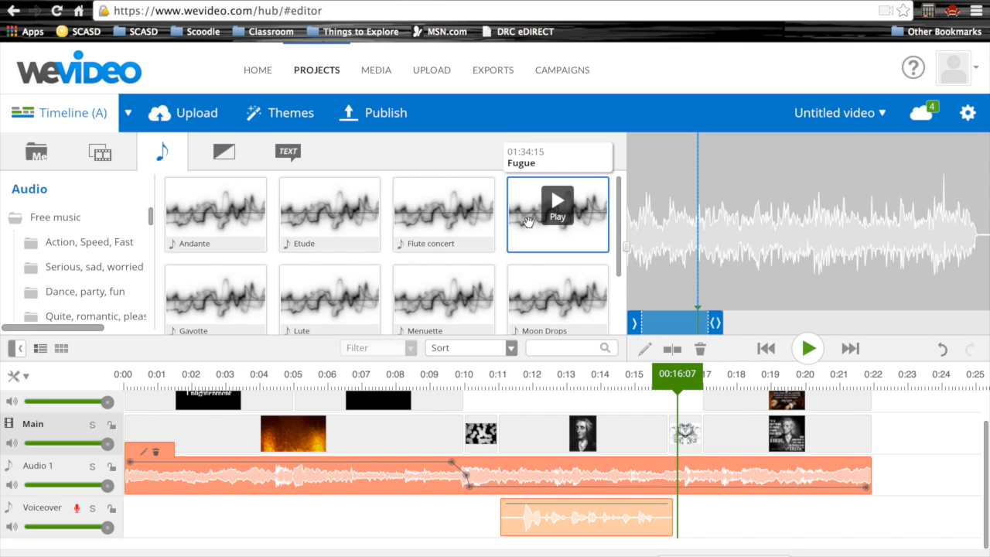
# Begin publishing the video and set its title to "John Locke Test".
pyautogui.click(372, 114)
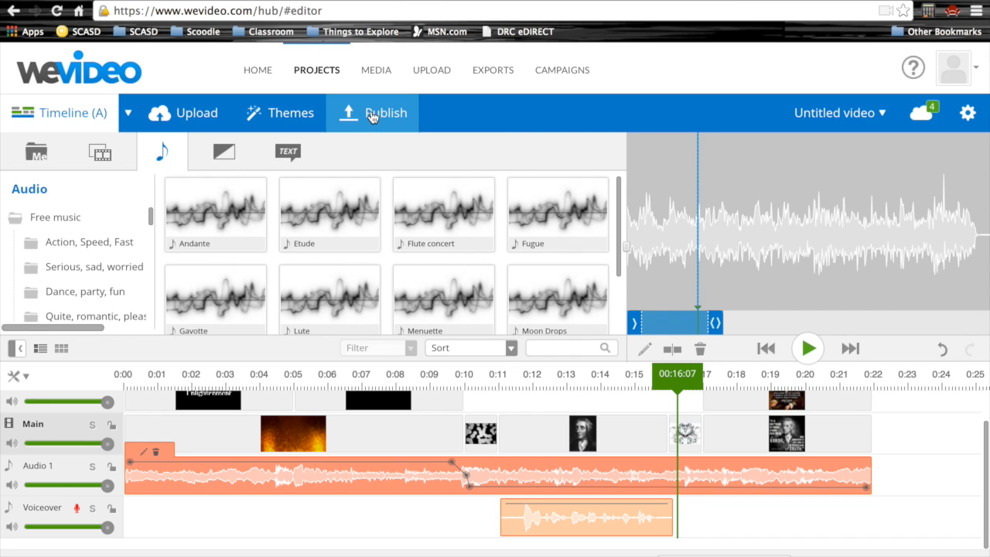
pyautogui.moveTo(408, 349); pyautogui.dragTo(291, 347)
pyautogui.write('John Locke Test')
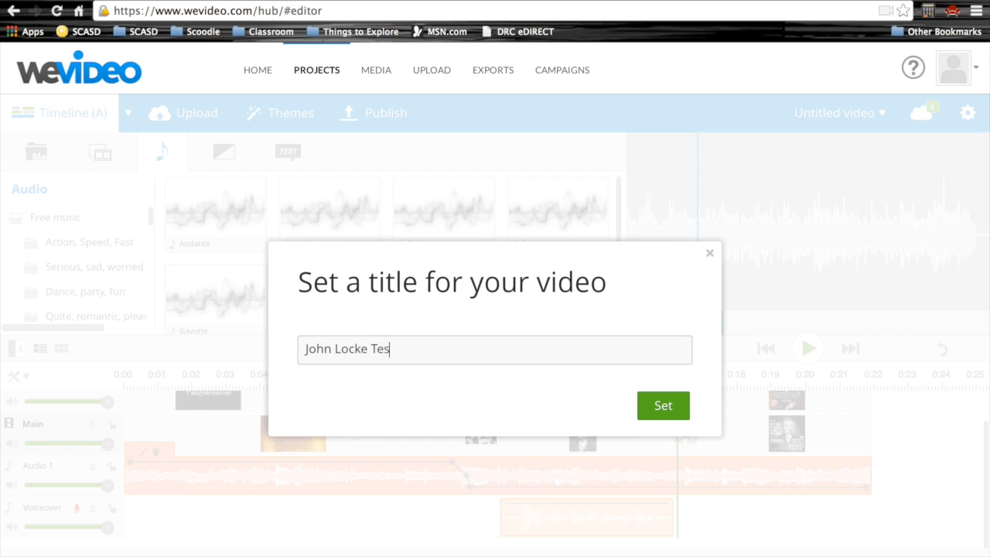
pyautogui.click(685, 406)
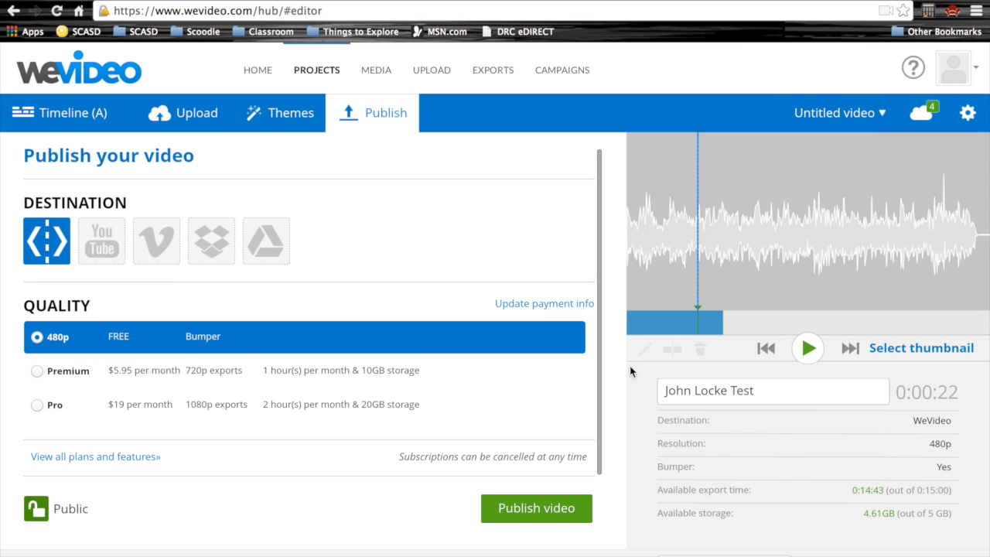
# Choose the "Age of Enlightenment" title frame as the thumbnail and publish the video to WeVideo at 480p.
pyautogui.click(906, 350)
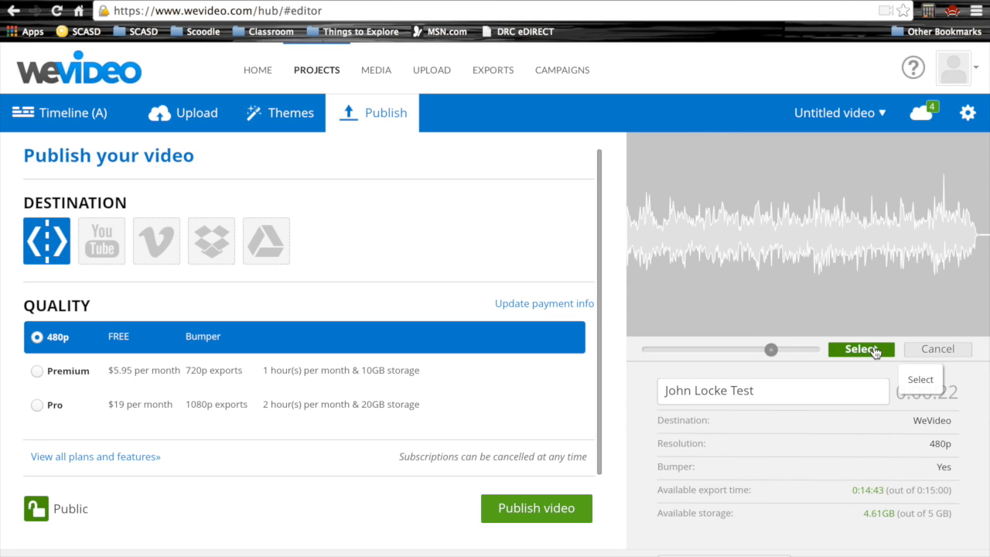
pyautogui.moveTo(771, 350); pyautogui.dragTo(682, 349)
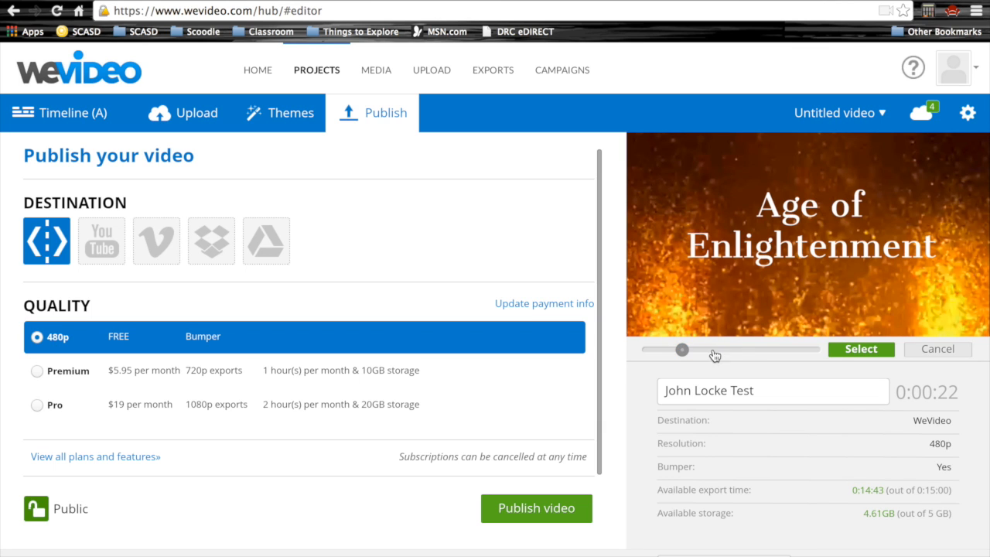
pyautogui.click(872, 350)
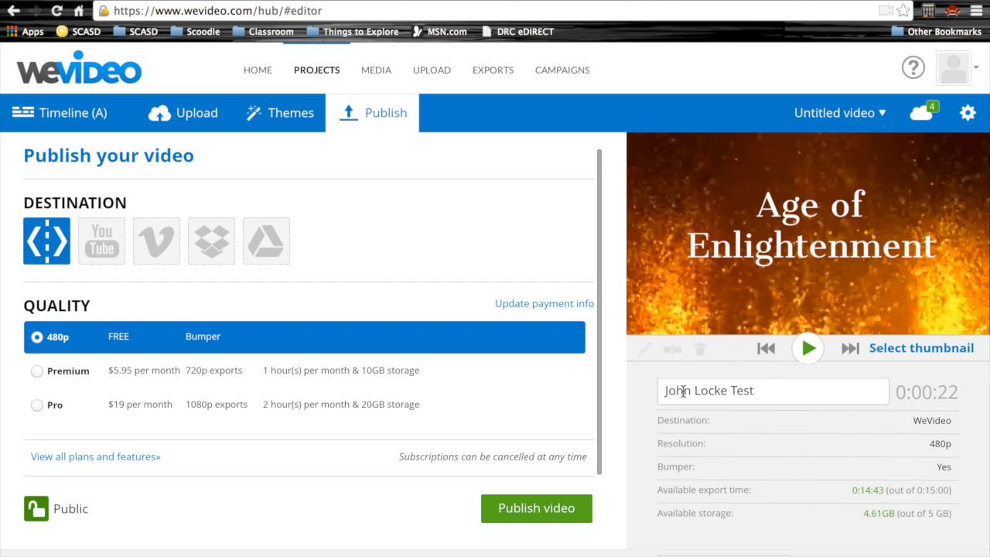
pyautogui.click(544, 508)
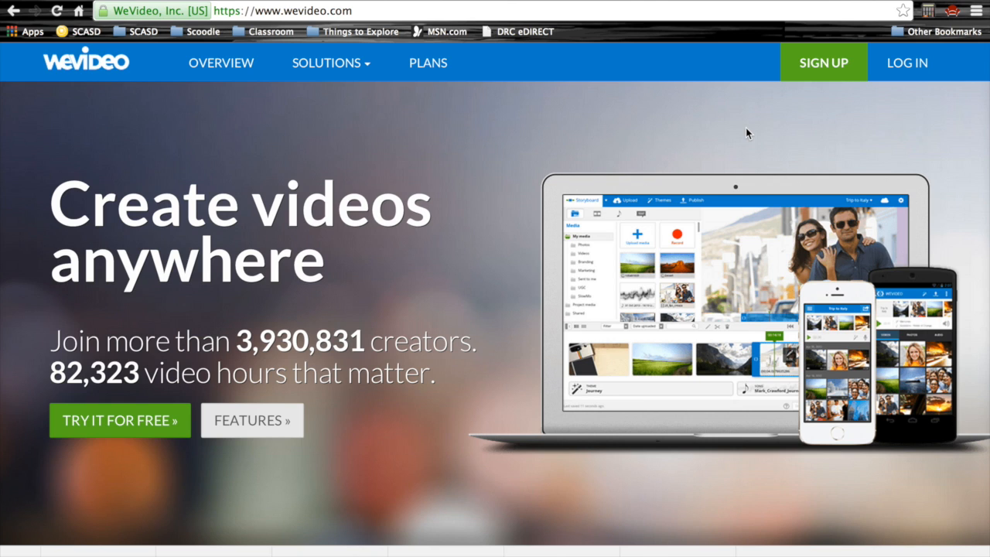
# Log back in to WeVideo with Google and open the list of exported videos.
pyautogui.click(899, 63)
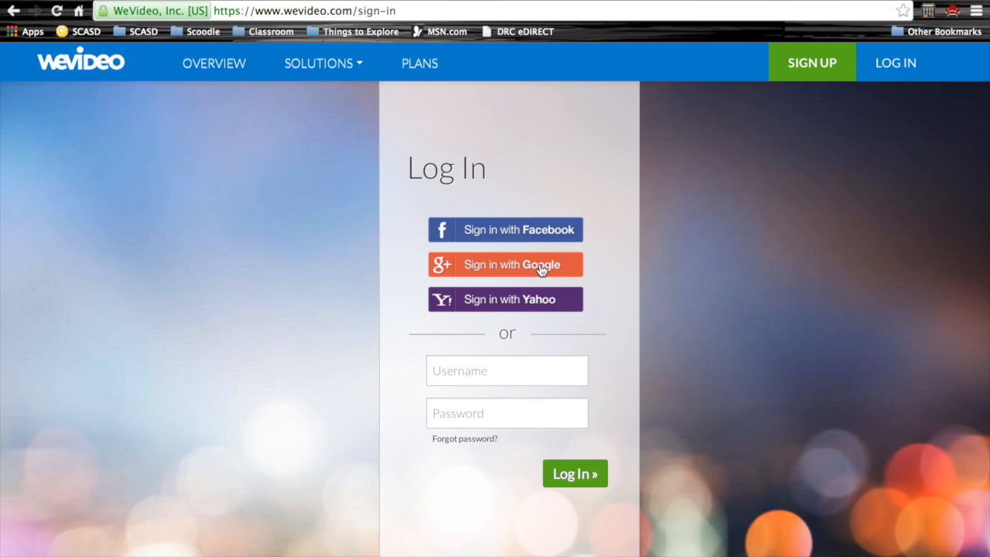
pyautogui.click(540, 267)
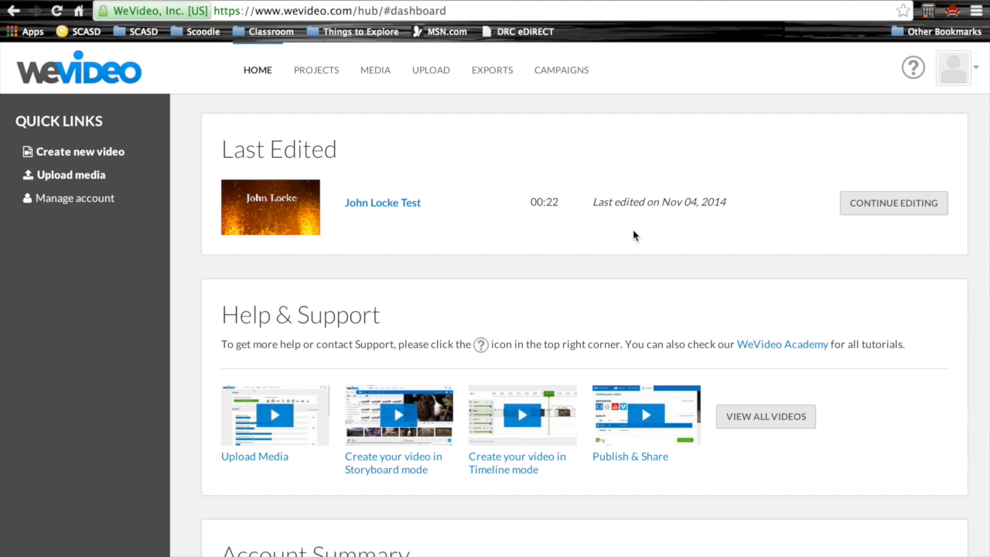
pyautogui.click(492, 78)
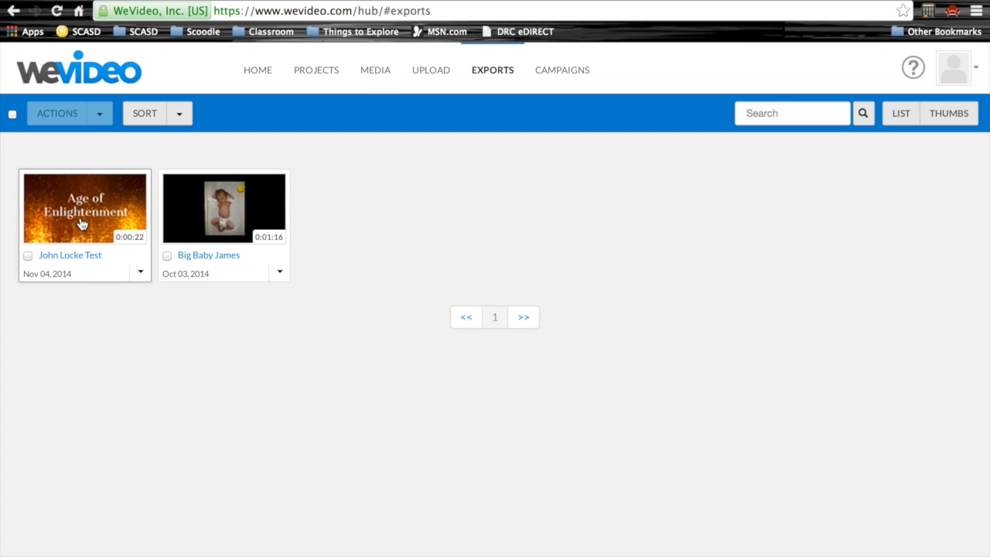
# Open the exported John Locke Test video and select its full web address for sharing.
pyautogui.click(83, 255)
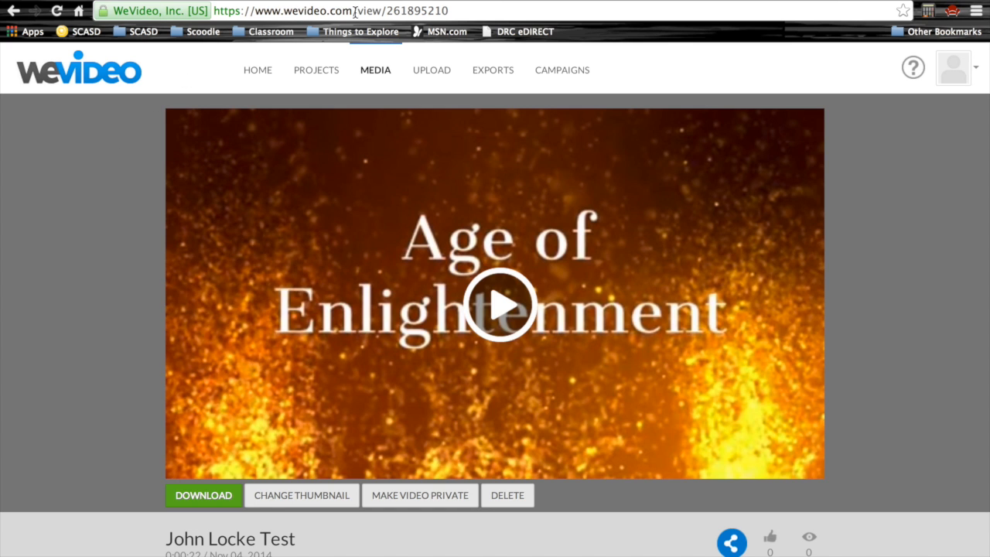
pyautogui.click(453, 11)
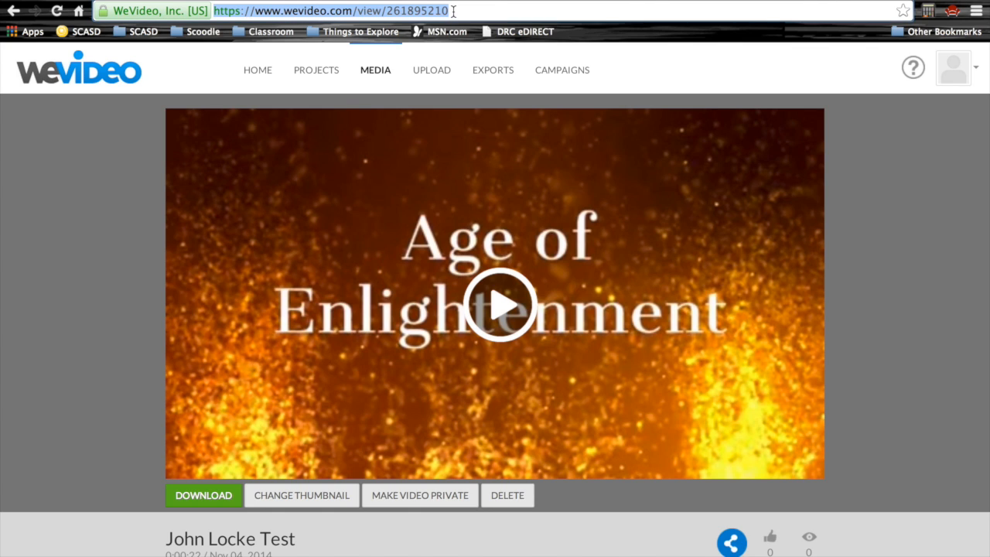